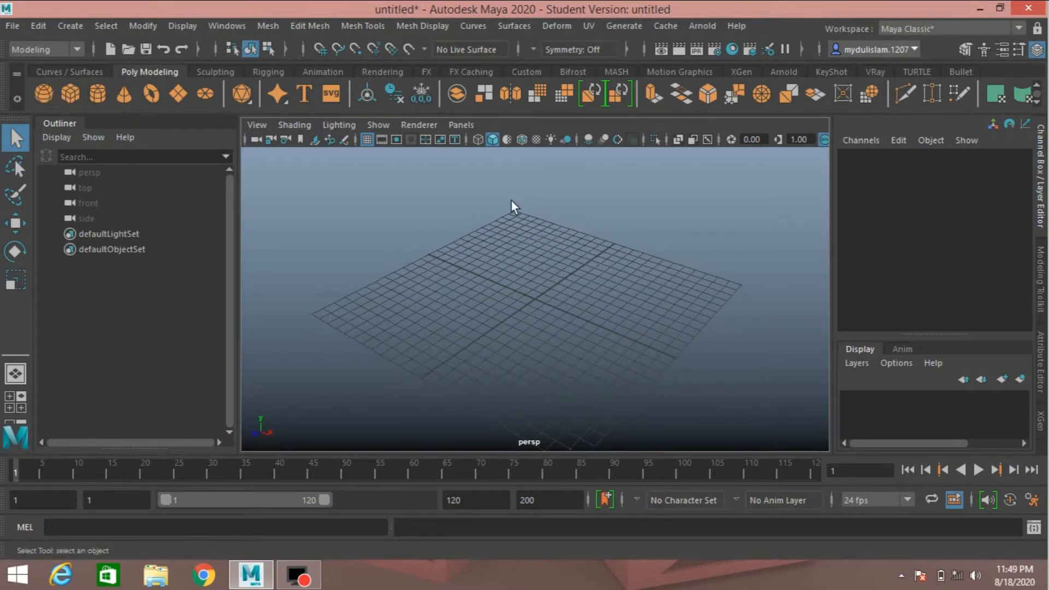
Show the side view full size and switch to the Rigging menu set
key("space")
key("space")
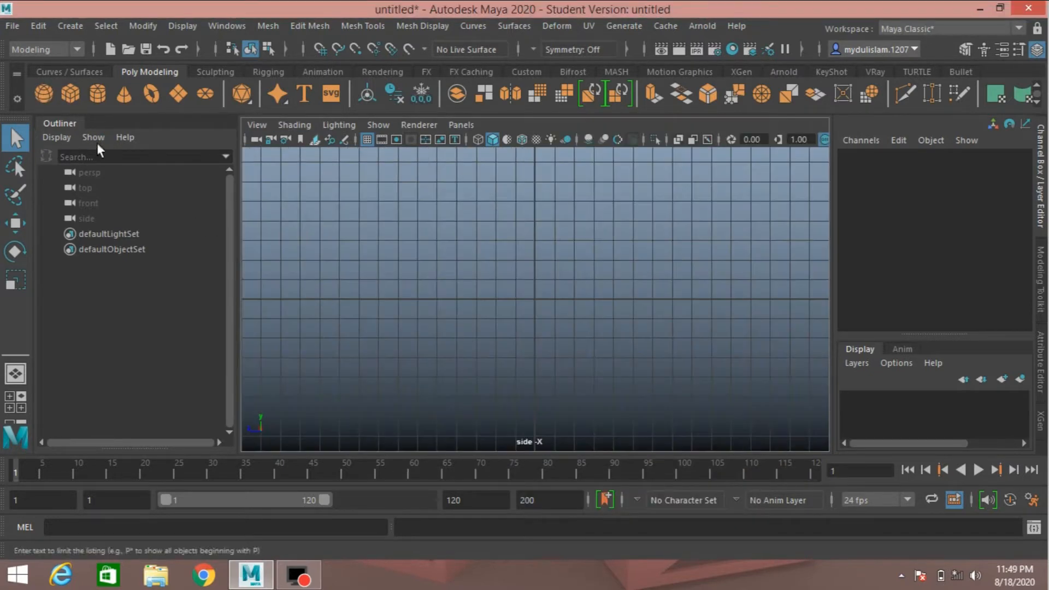
left_click(70, 49)
left_click(57, 73)
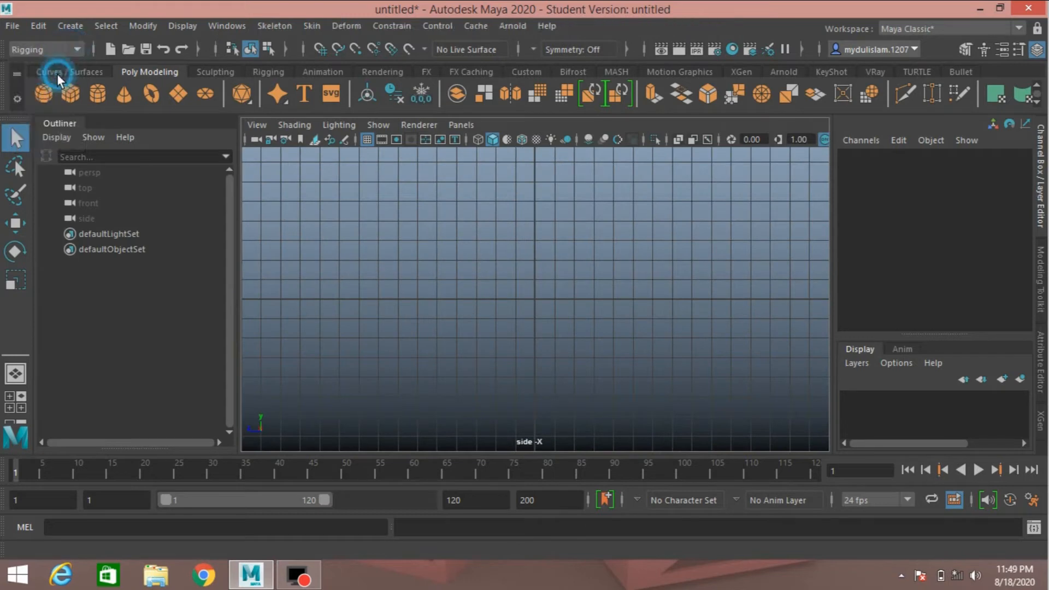
Draw a five-joint leg chain starting at about Y 8.9, with successive bones about 4.9, 4.0, 1.5 and 1.5 units long, the last two forming the foot
left_click(274, 26)
left_click(313, 68)
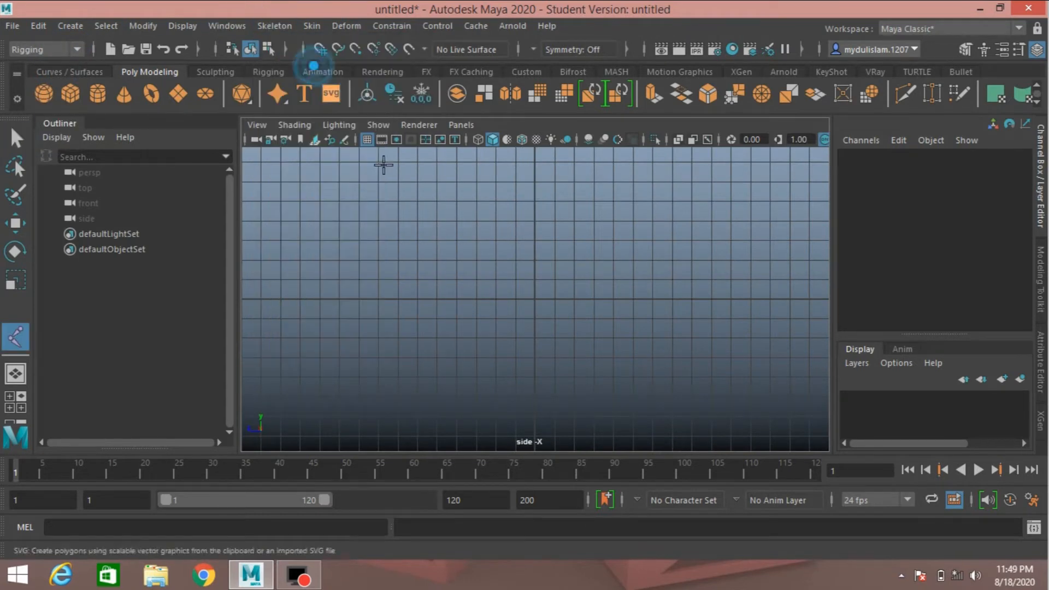
left_click(535, 169)
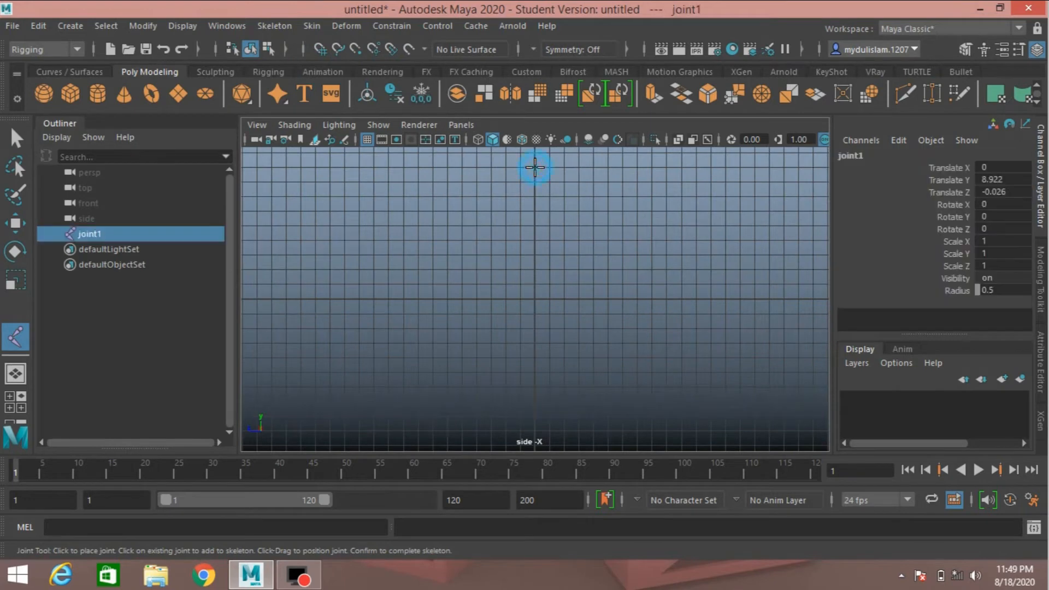
left_click(521, 238)
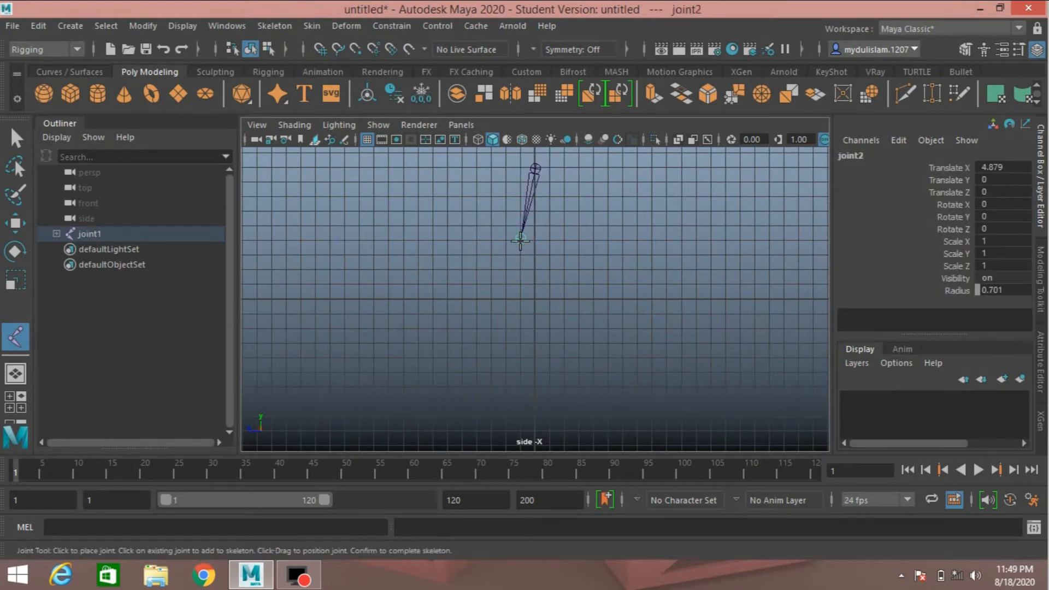
left_click(535, 295)
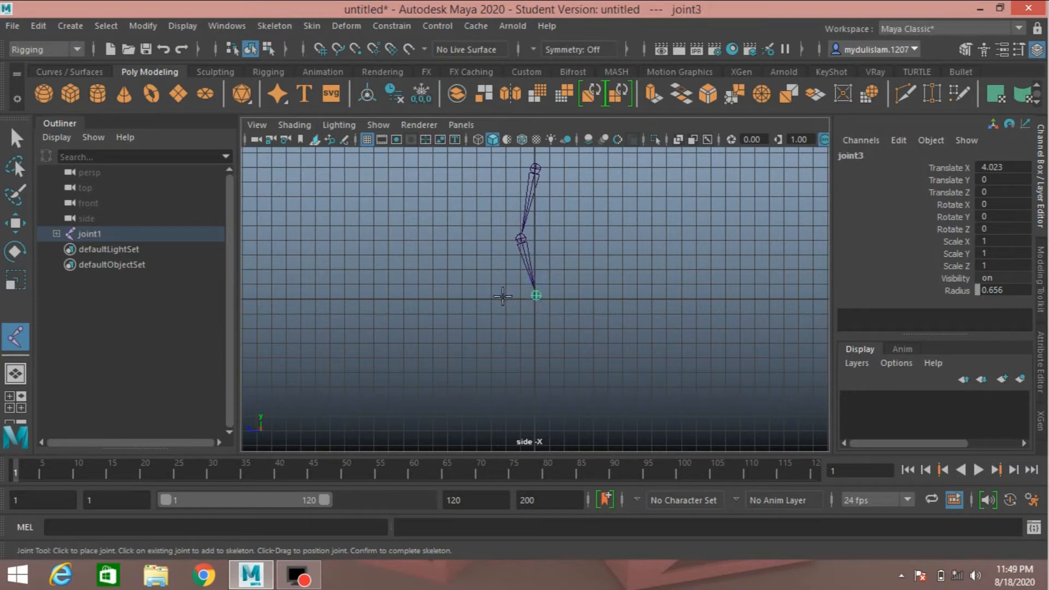
left_click(514, 300)
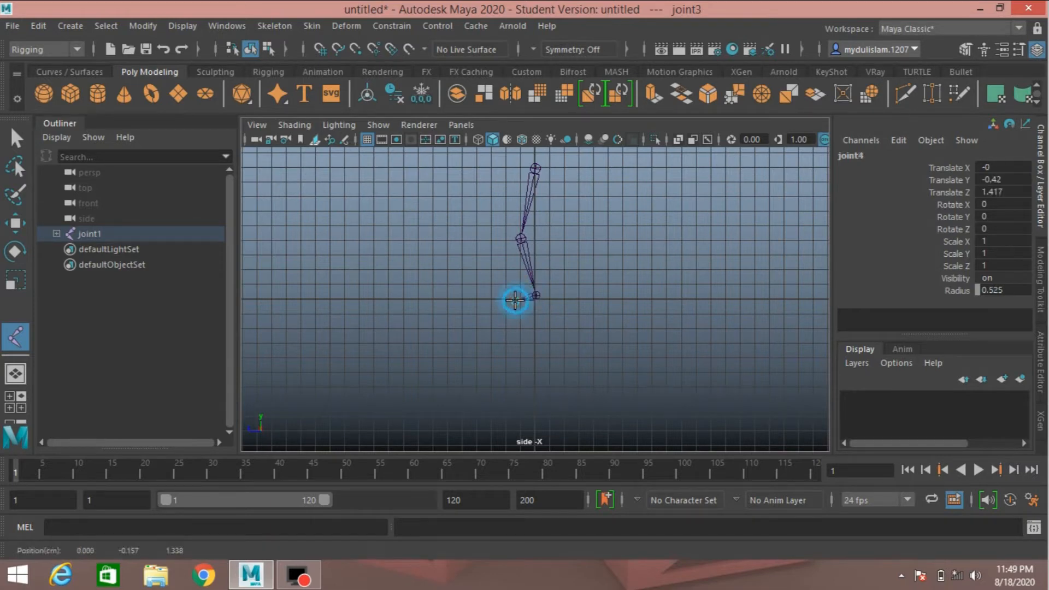
left_click(493, 299)
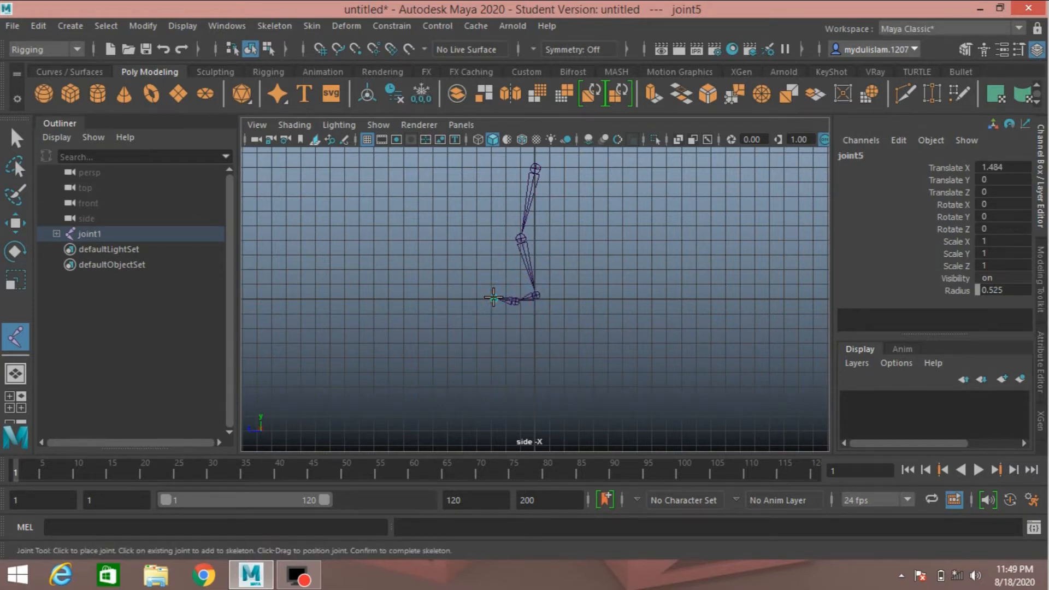
key("q")
Expand the joint hierarchy and rename joint1 as hip and joint2 as knee
left_click(57, 233)
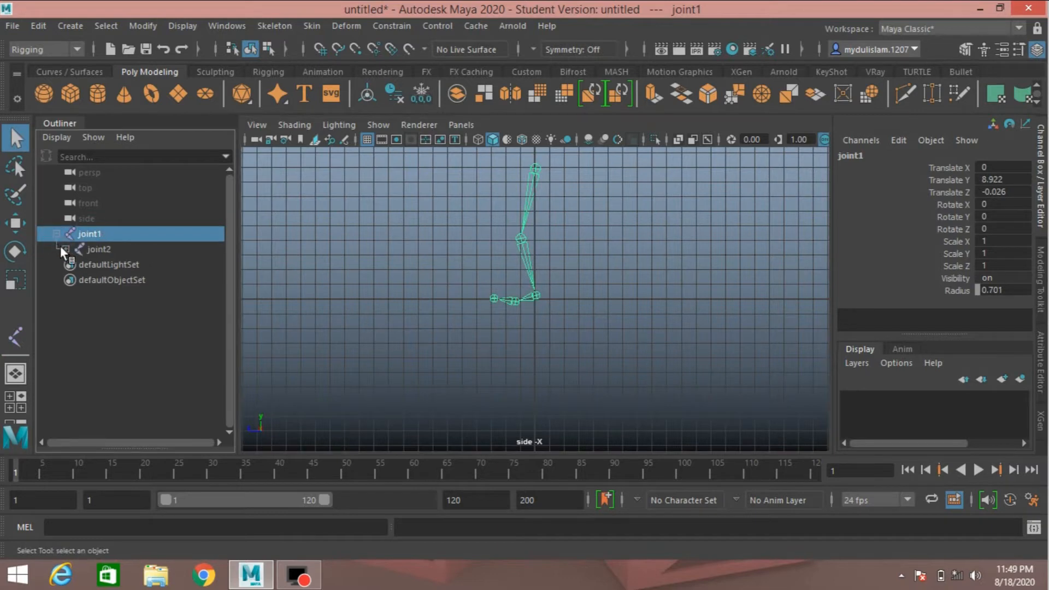
left_click(64, 249)
left_click(71, 263)
left_click(83, 279)
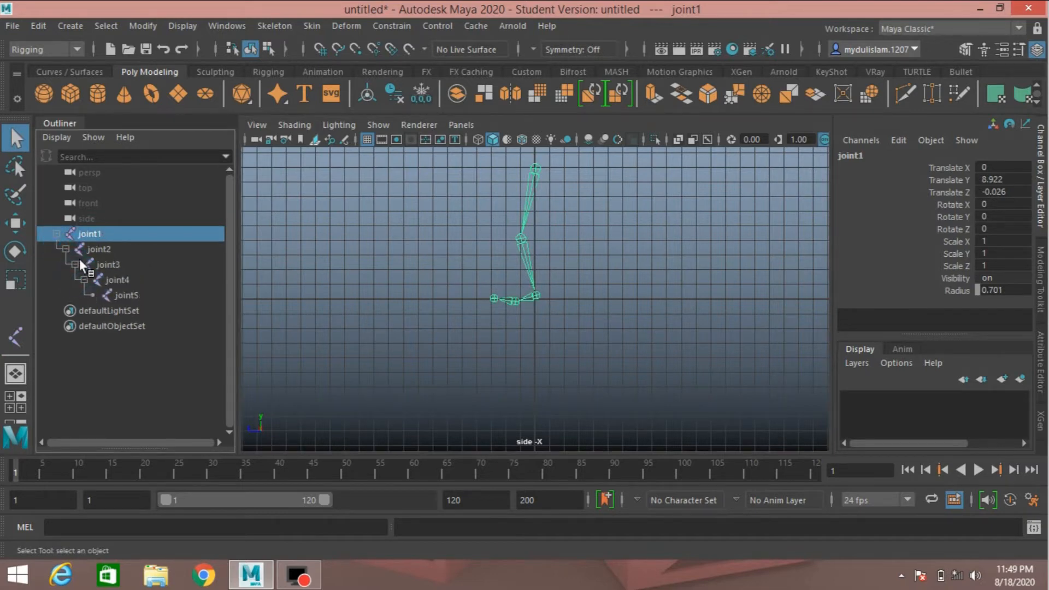
double_click(80, 234)
type("hip")
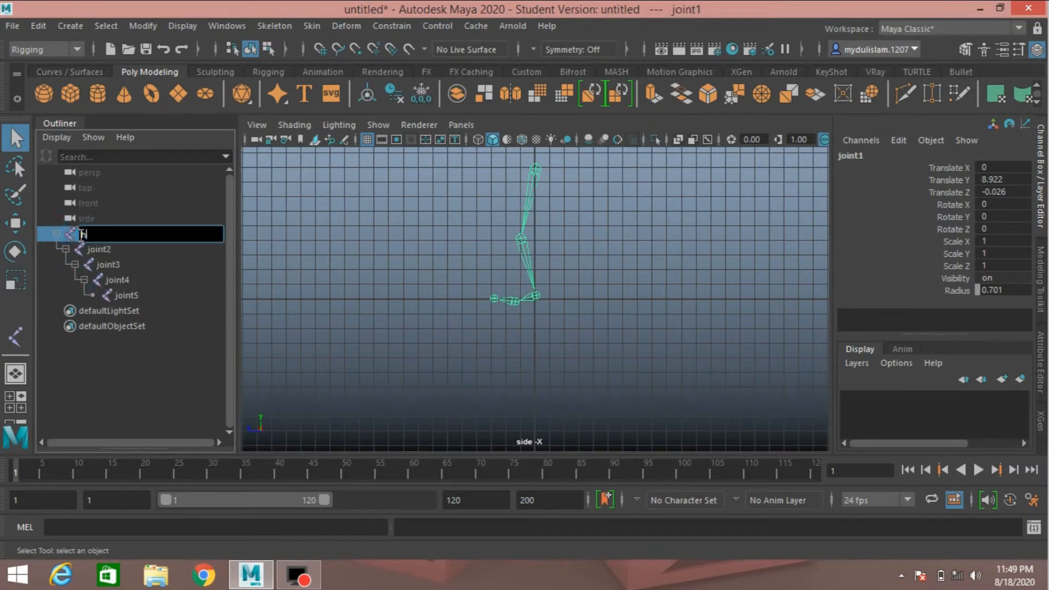
left_click(120, 251)
double_click(121, 250)
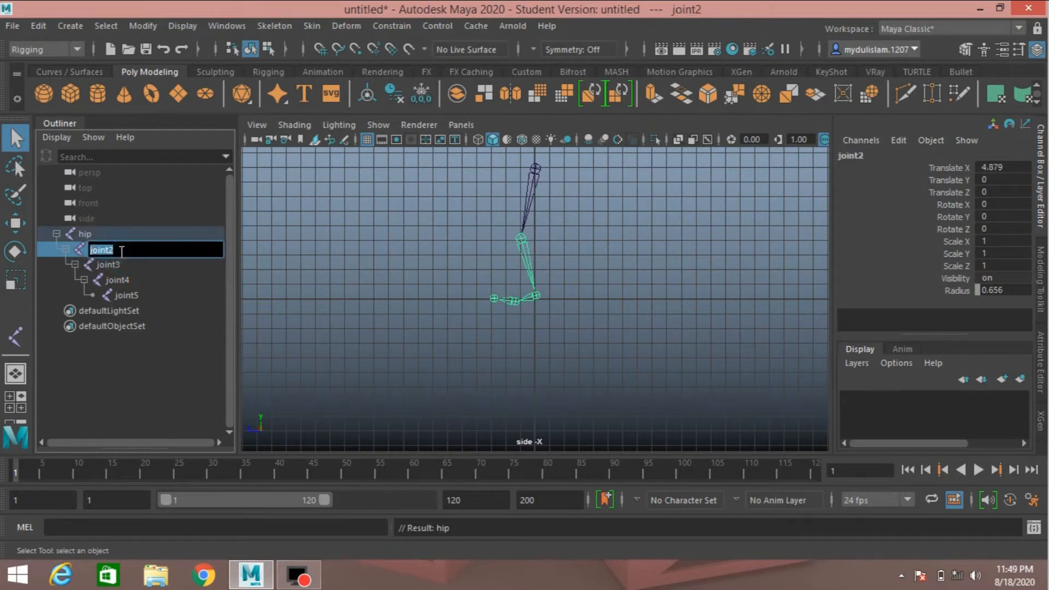
type("knee")
Rename joint3 as ankle and joint4 as ball
left_click(121, 264)
double_click(121, 264)
type("an")
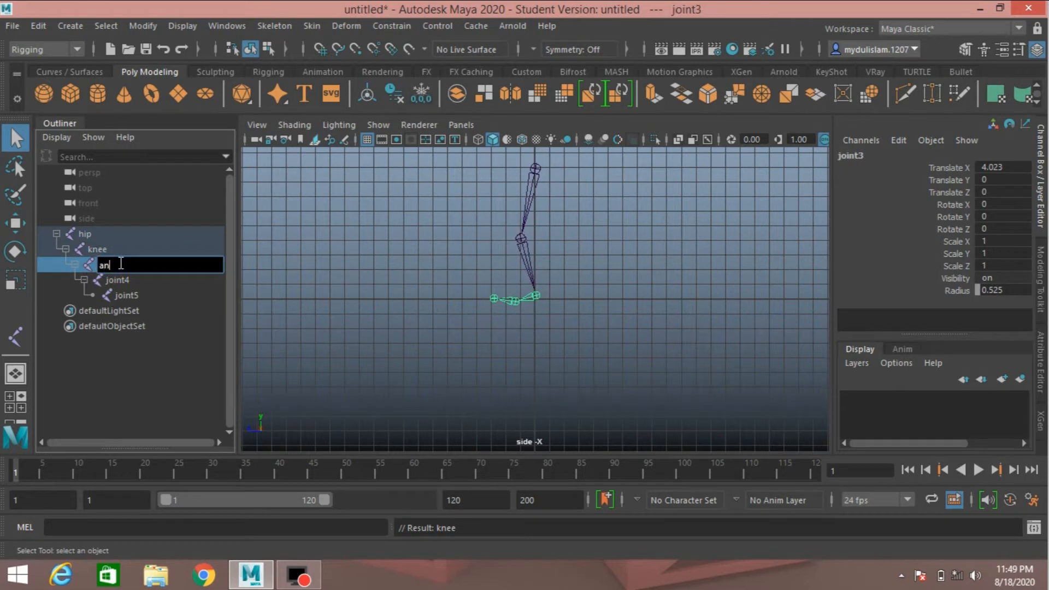
type("kle")
key("Return")
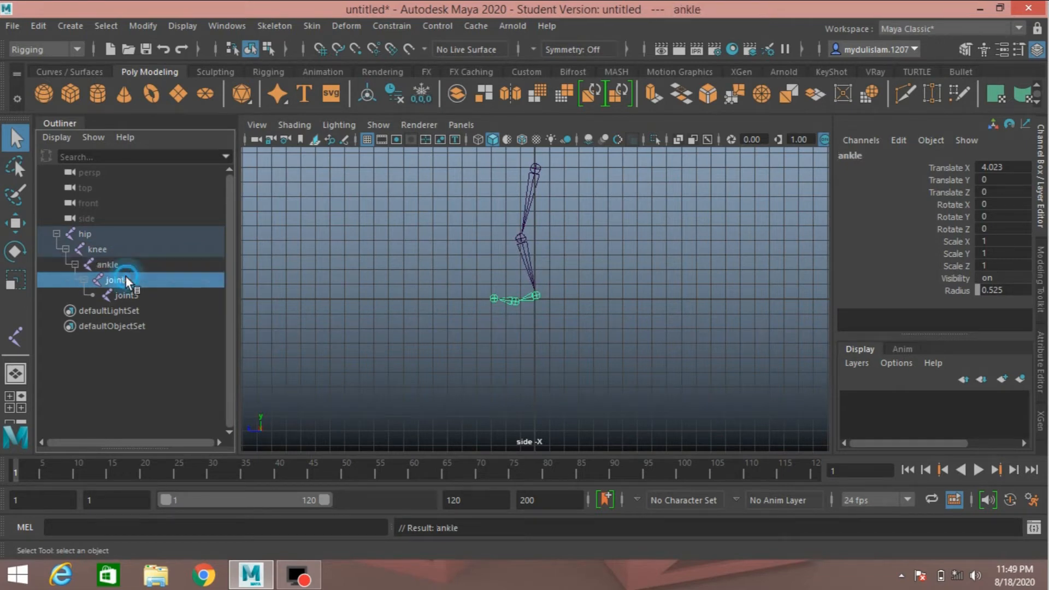
double_click(126, 280)
type("b")
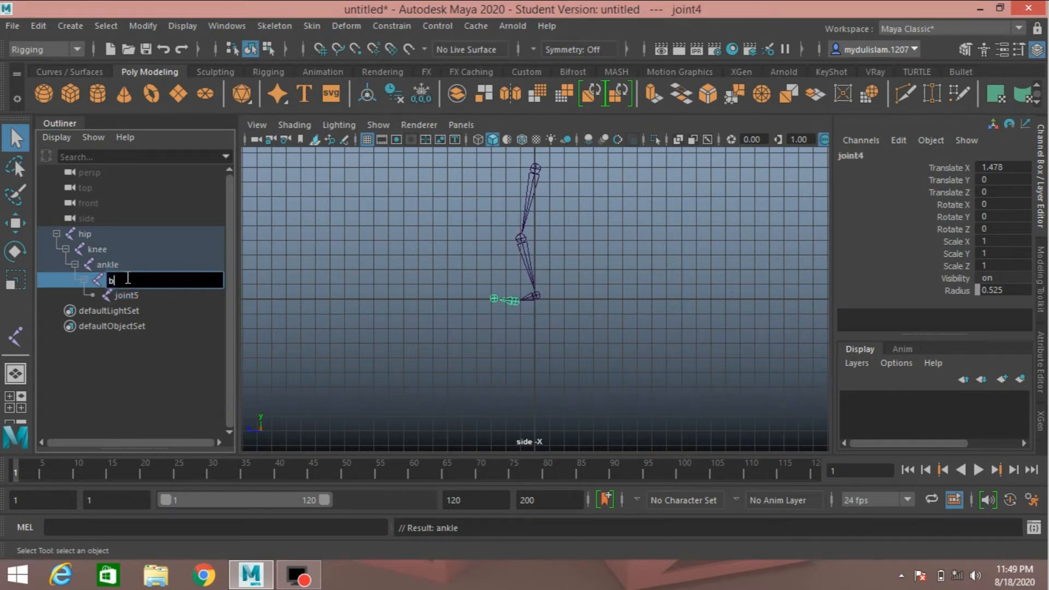
type("all")
key("Return")
Rename the last joint of the chain, joint5, as toe
left_click(131, 295)
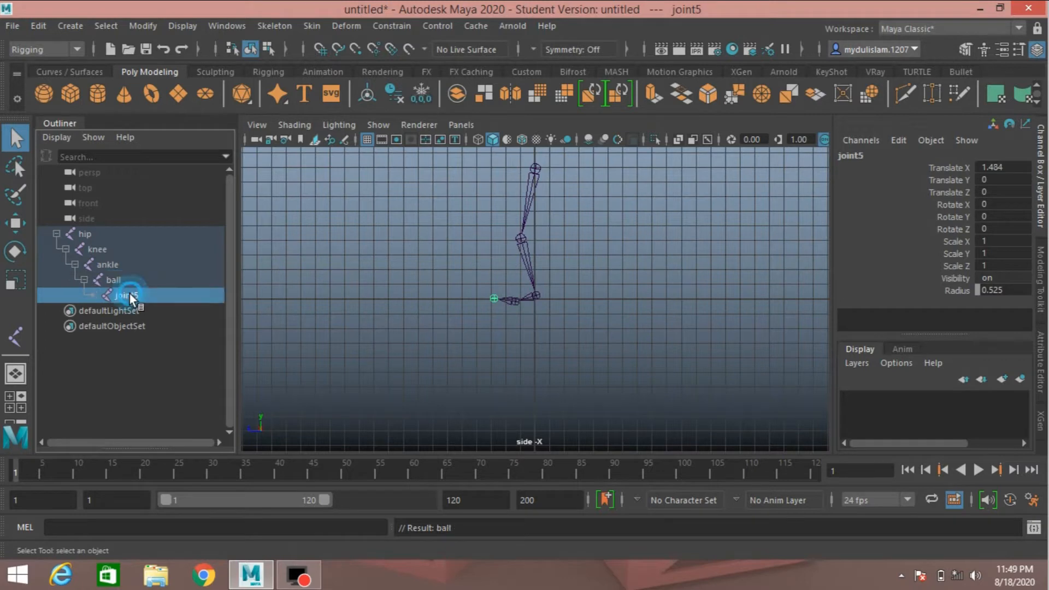
double_click(132, 295)
type("to")
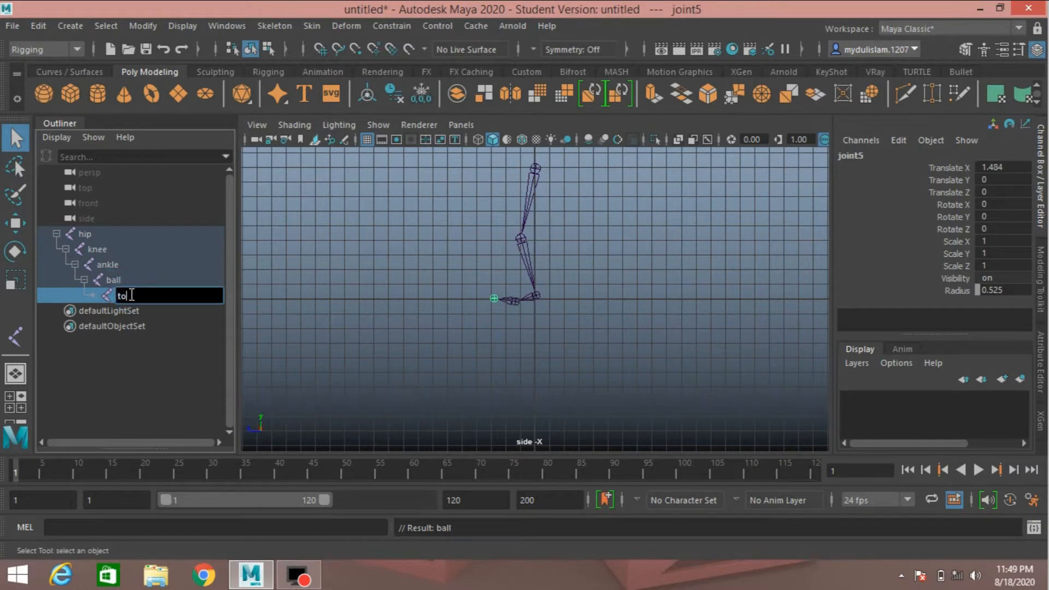
type("e")
key("Return")
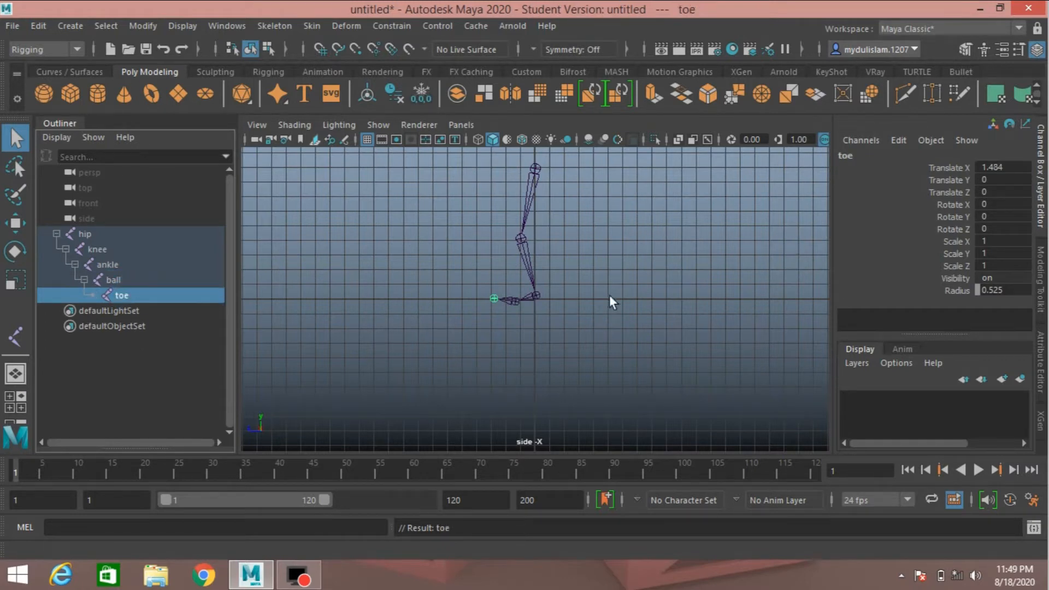
Create an IK handle from the hip joint to the ankle joint using the Rotate-Plane Solver
left_click(605, 235)
left_click(281, 25)
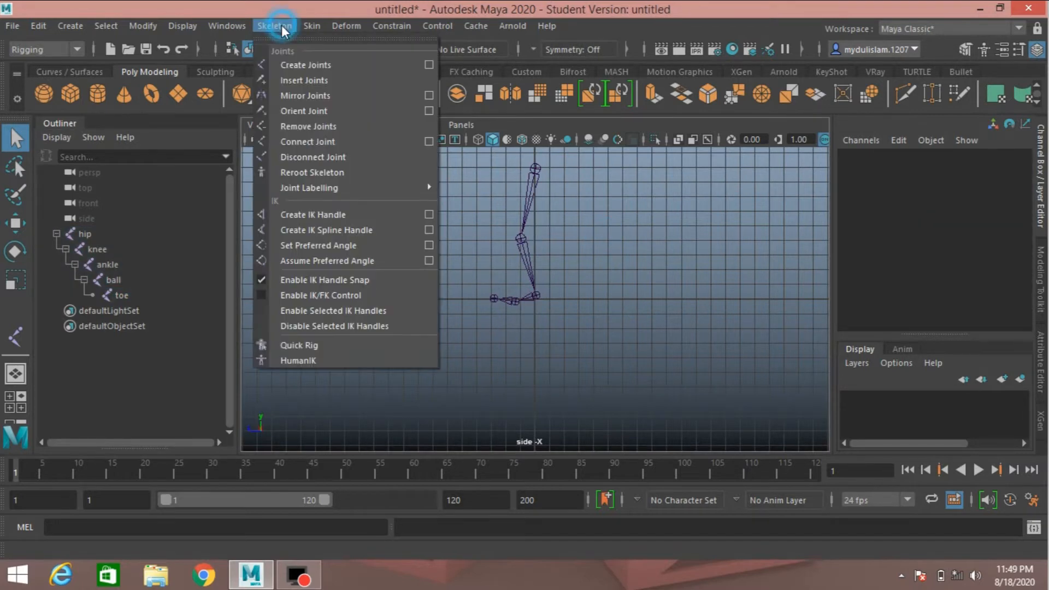
left_click(430, 215)
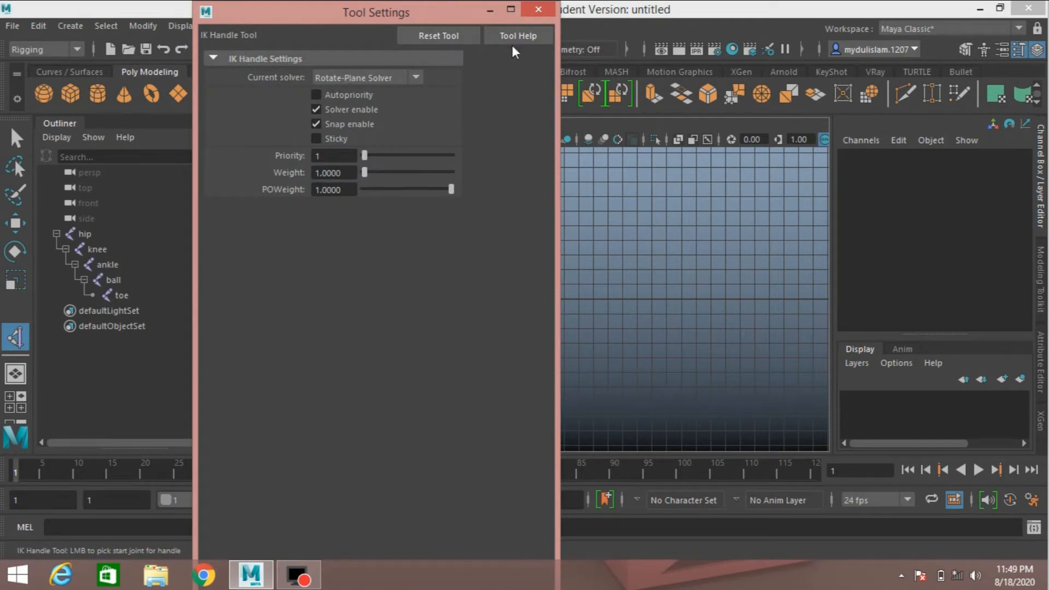
left_click(538, 9)
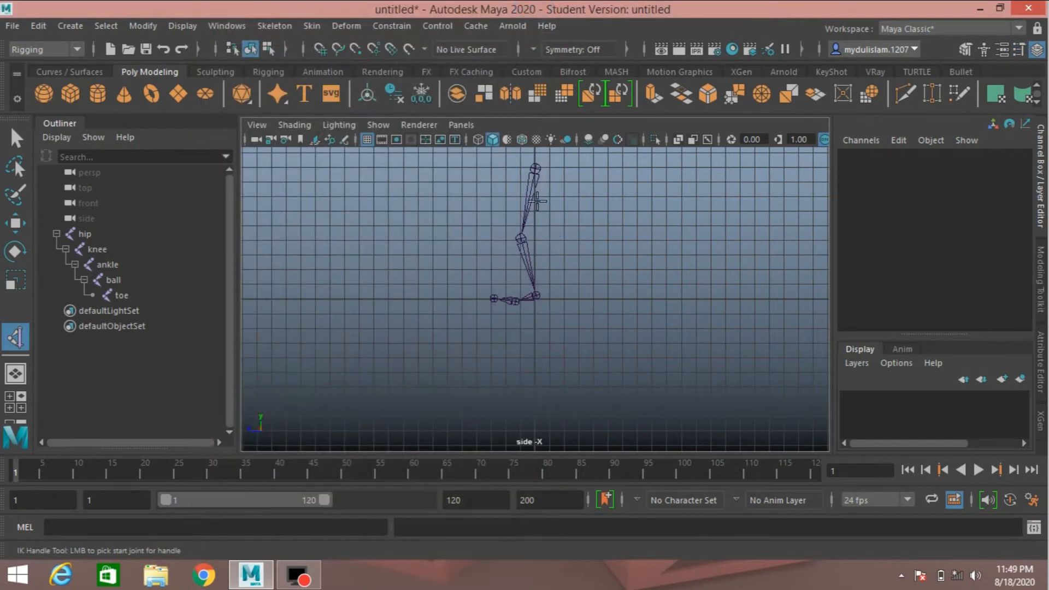
left_click(535, 167)
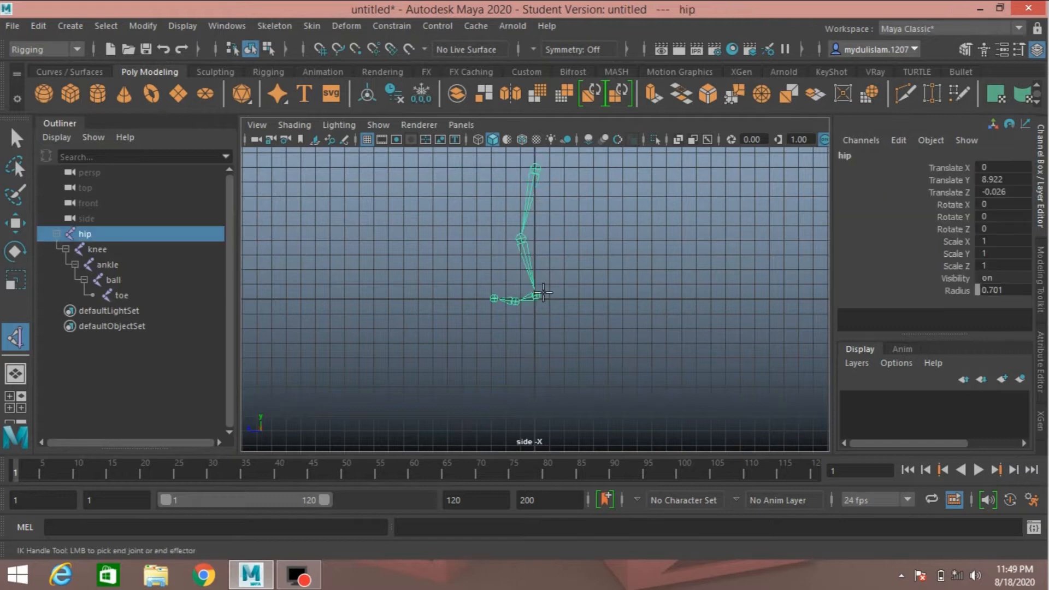
left_click(535, 295)
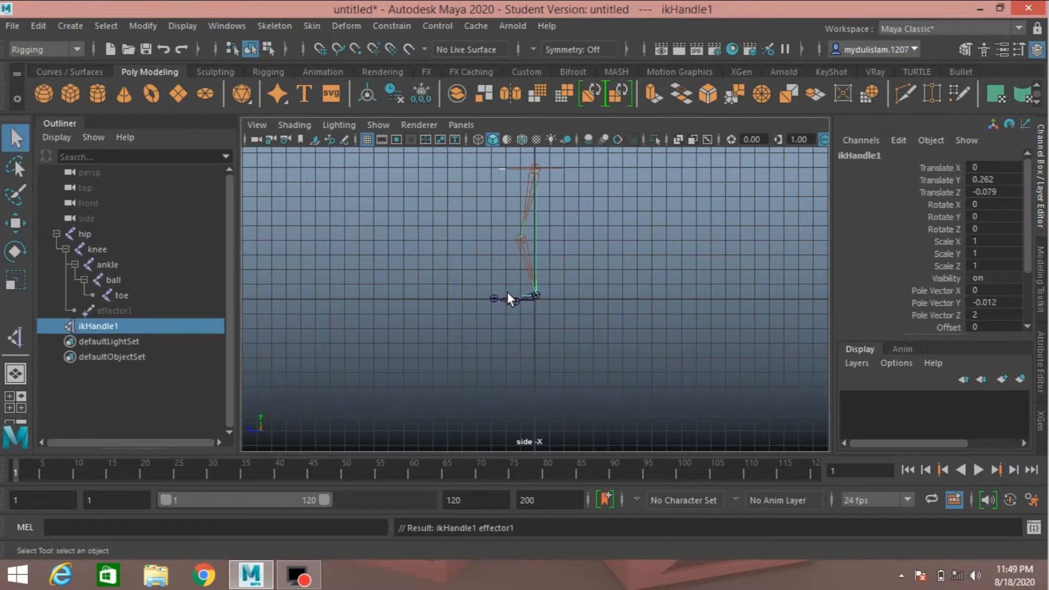
Create an IK handle from the ankle joint to the ball joint using the Single-Chain Solver
left_click(258, 25)
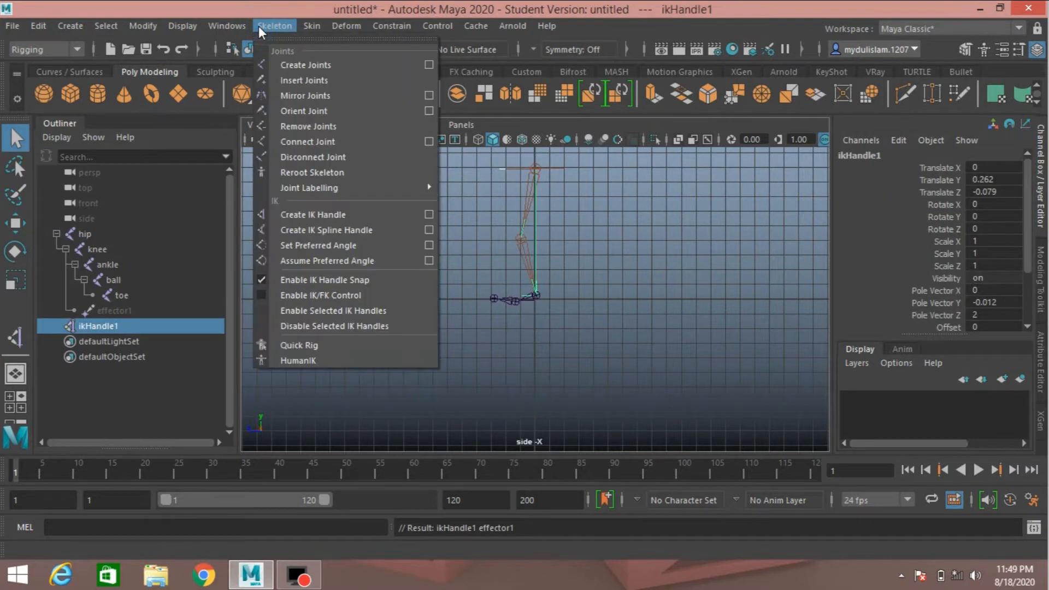
left_click(428, 216)
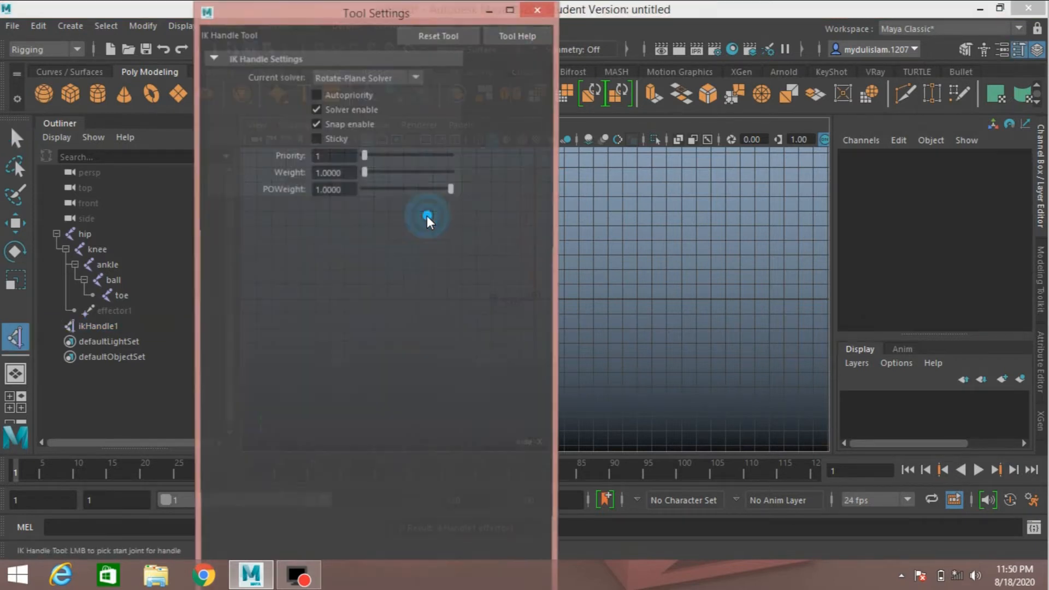
left_click(344, 81)
left_click(356, 97)
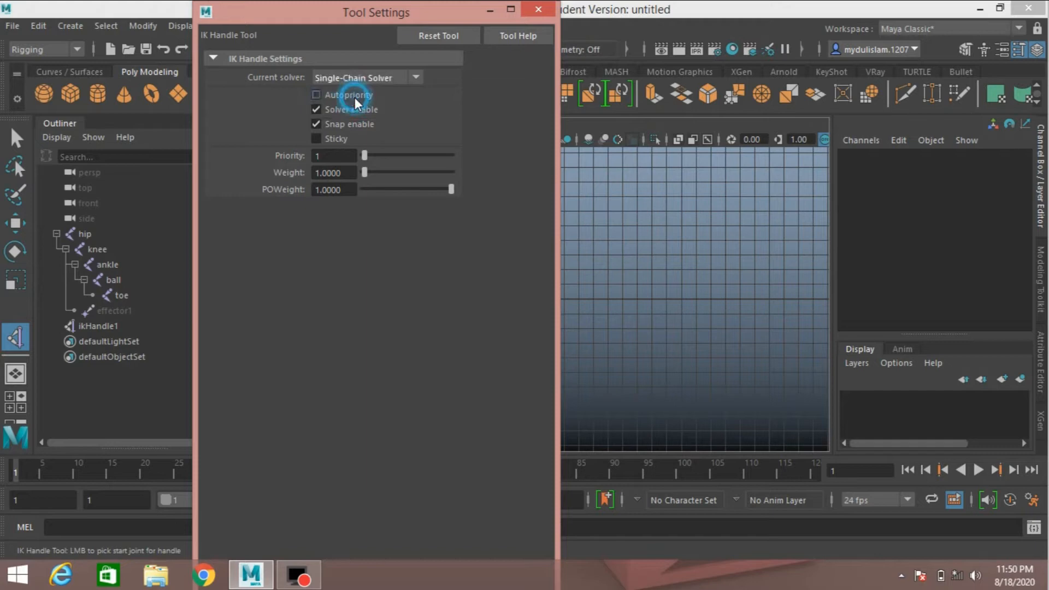
left_click(531, 15)
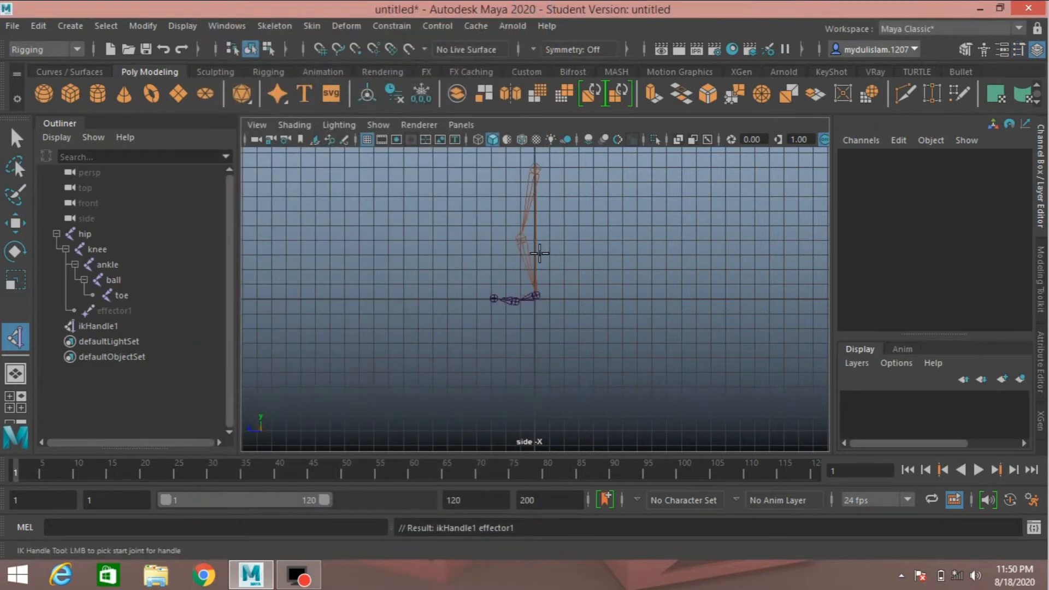
left_click(536, 292)
left_click(502, 302)
key("q")
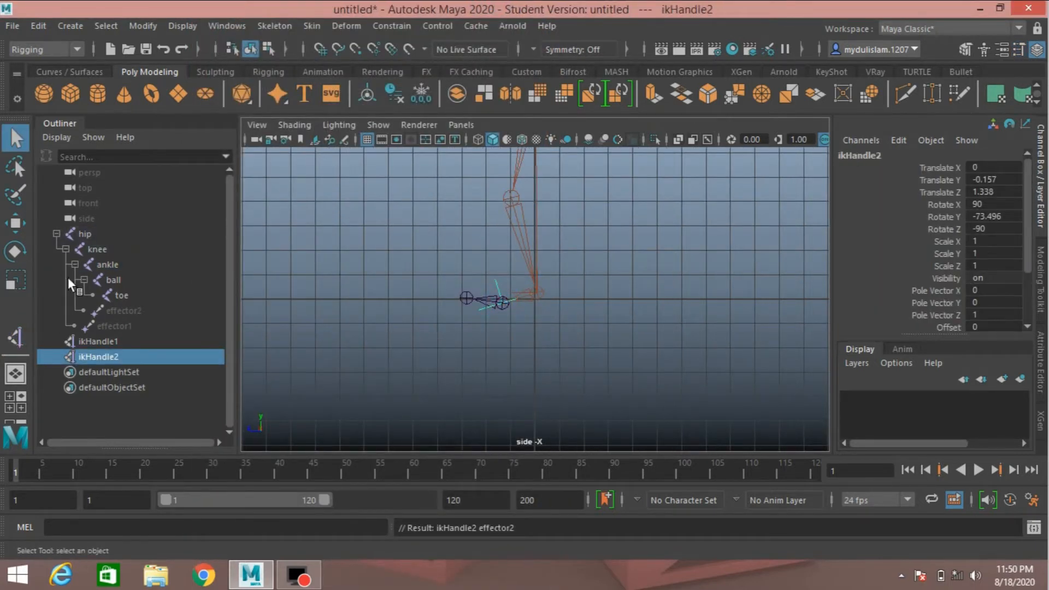
Create another Single-Chain Solver IK handle from the ball joint to the toe joint
left_click(16, 337)
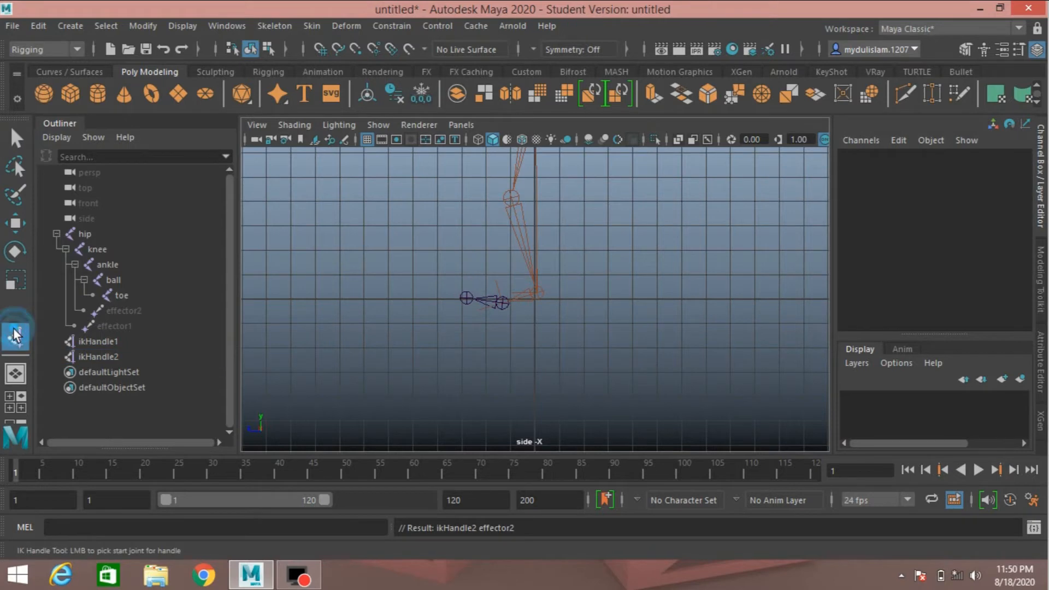
left_click(501, 302)
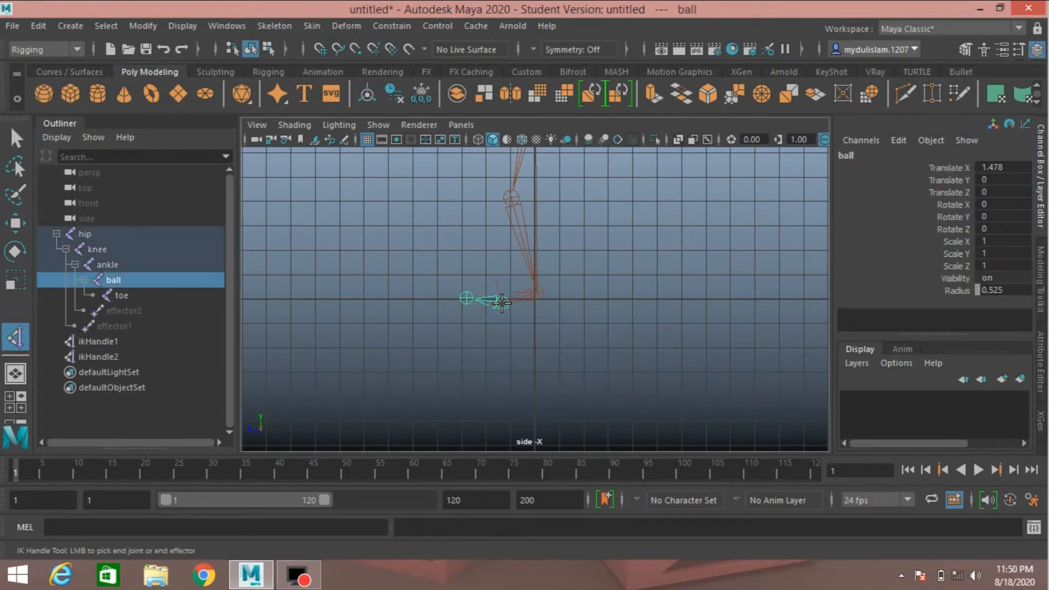
left_click(465, 297)
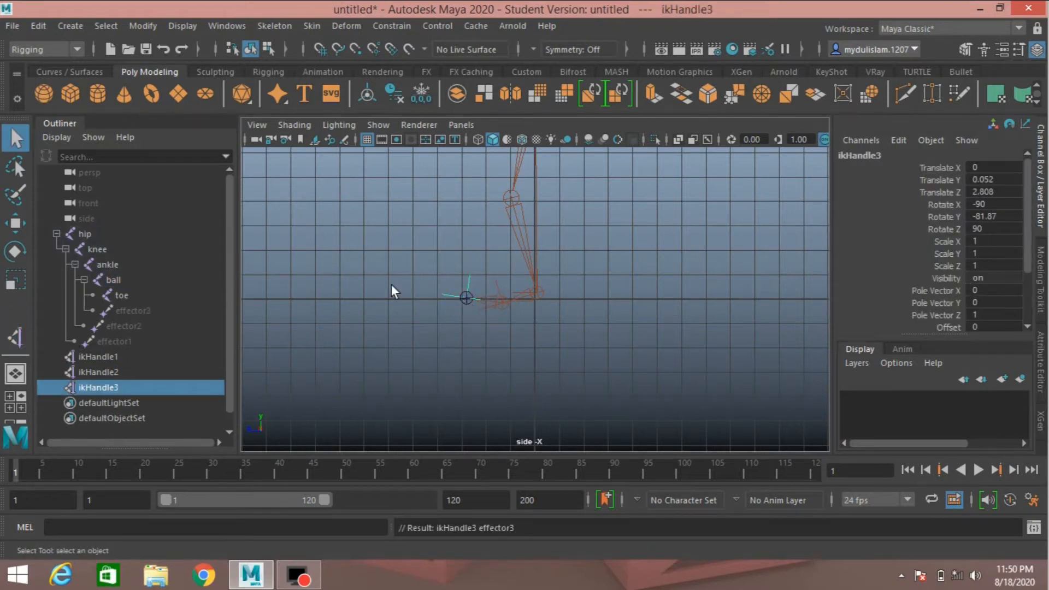
key("q")
In the perspective view, group ikHandle1 and ikHandle2 together, leaving ikHandle3 out
key("space")
key("space")
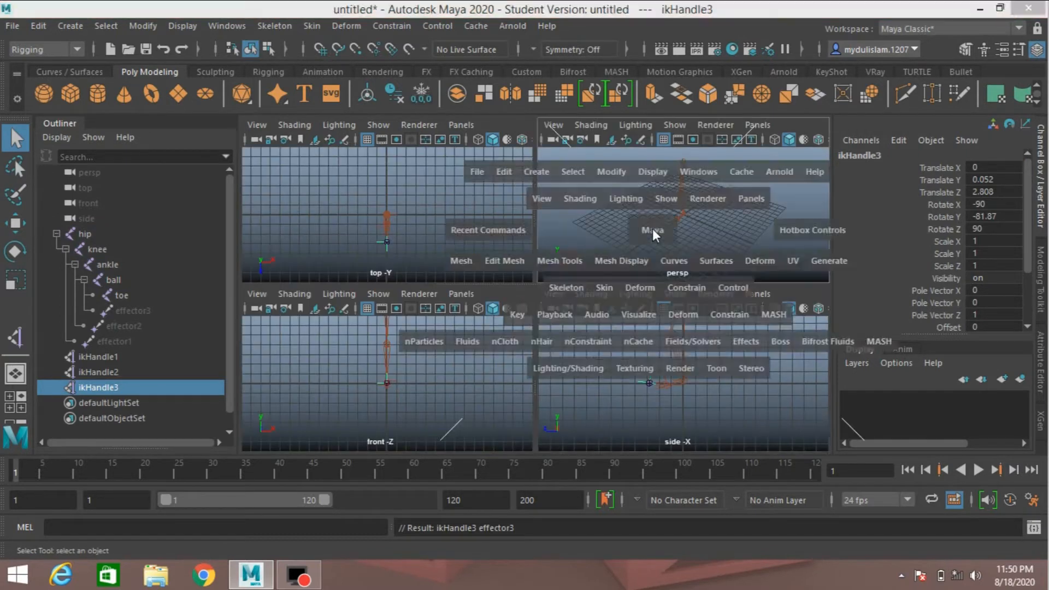
left_click_drag(498, 277, 410, 269, "alt")
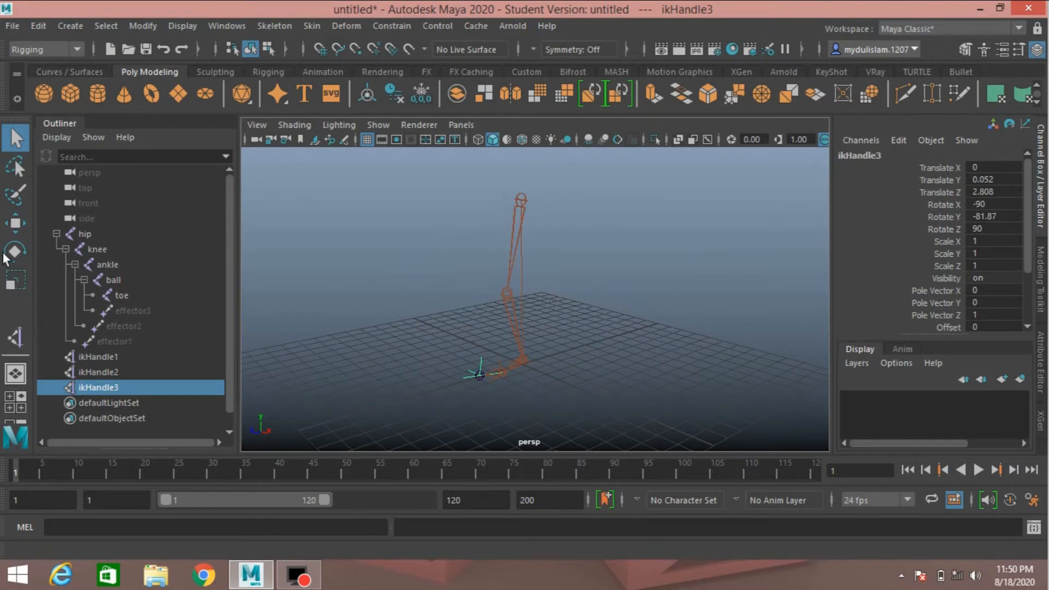
key("w")
left_click_drag(376, 306, 383, 280, "alt")
left_click(100, 357)
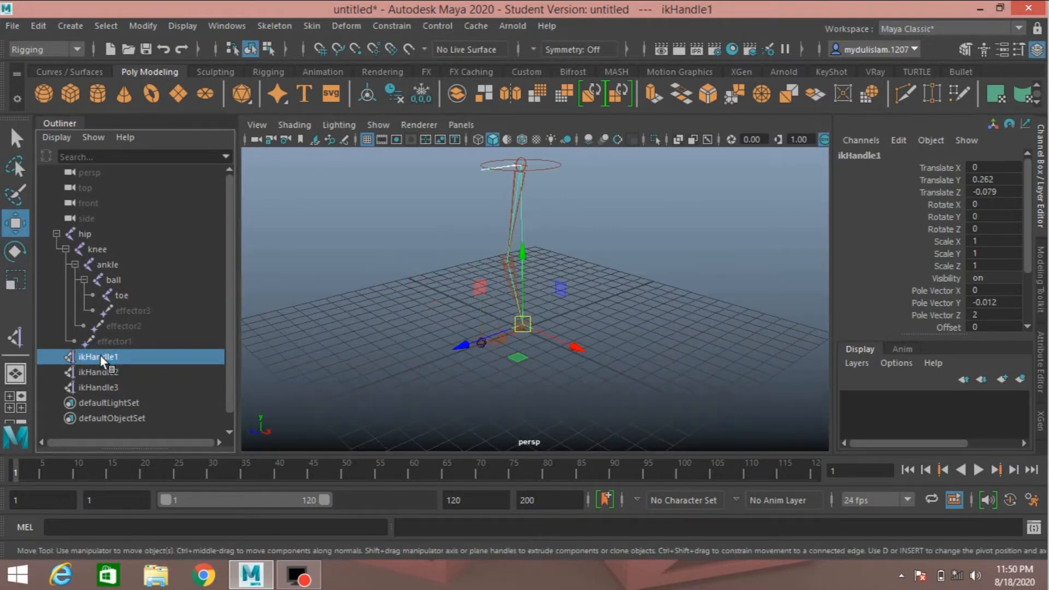
left_click(113, 372, "shift")
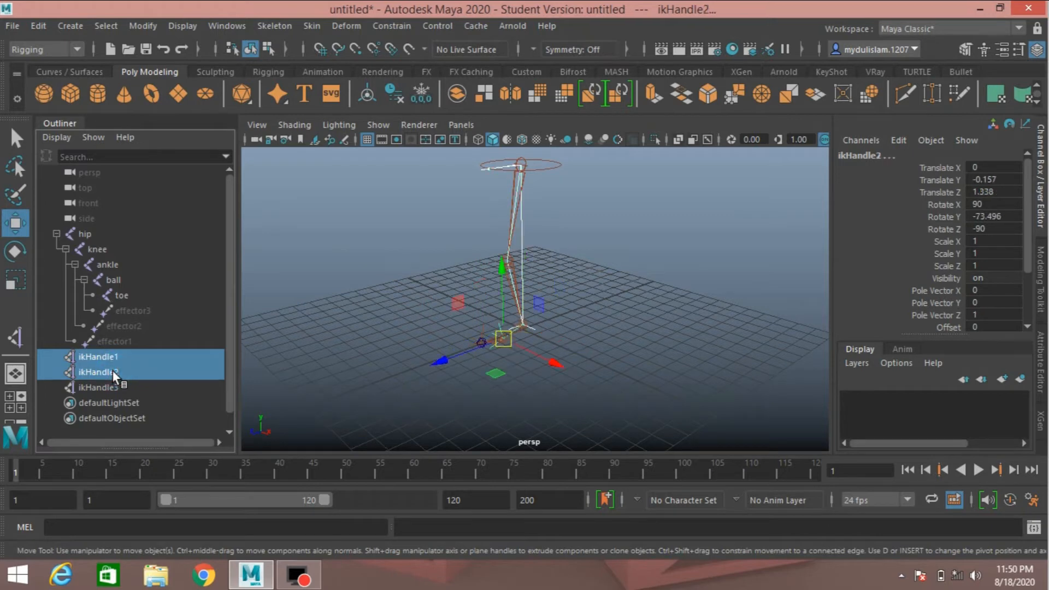
key("ctrl+g")
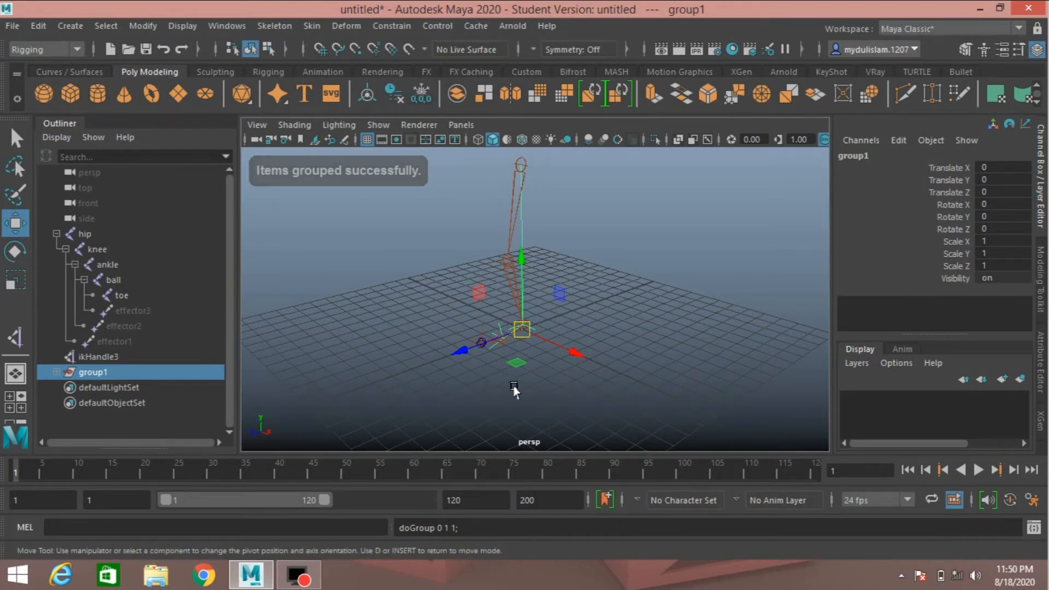
Snap the pivot of the group holding ikHandle1 and ikHandle2 to the ball joint
left_click_drag(525, 380, 527, 386, "alt")
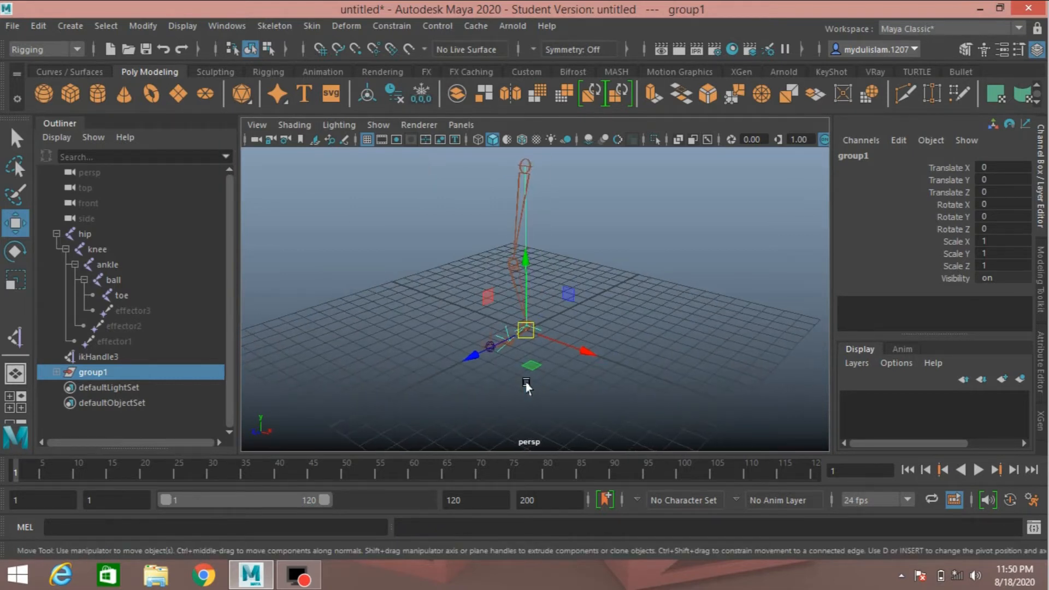
key("Insert")
key("v")
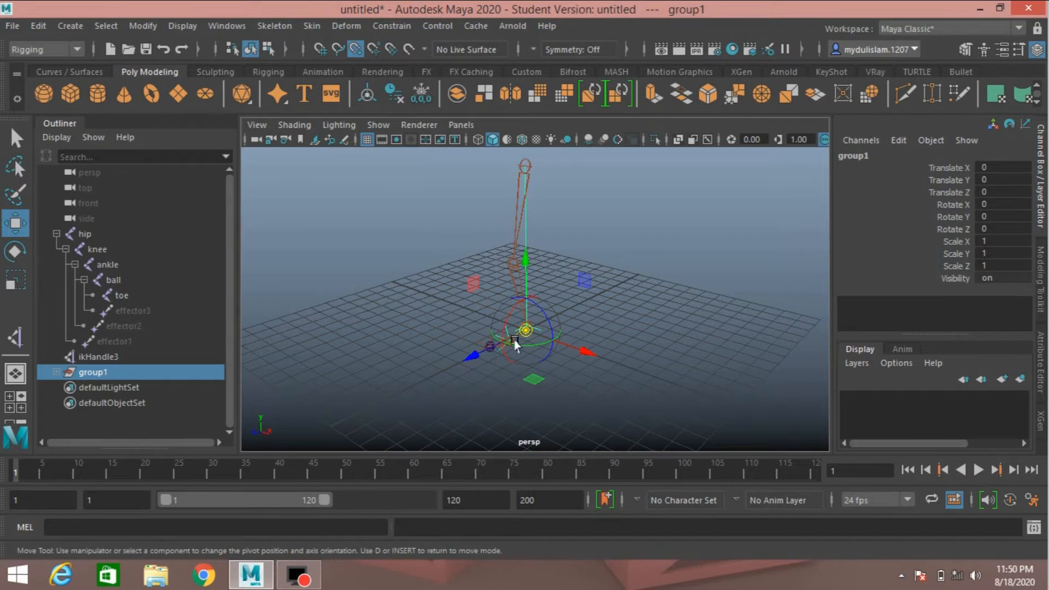
mouse_move(502, 342)
middle_mouse_down()
mouse_move(493, 346)
mouse_move(509, 347)
middle_mouse_up()
key("Insert")
scroll(574, 388, "up", 3)
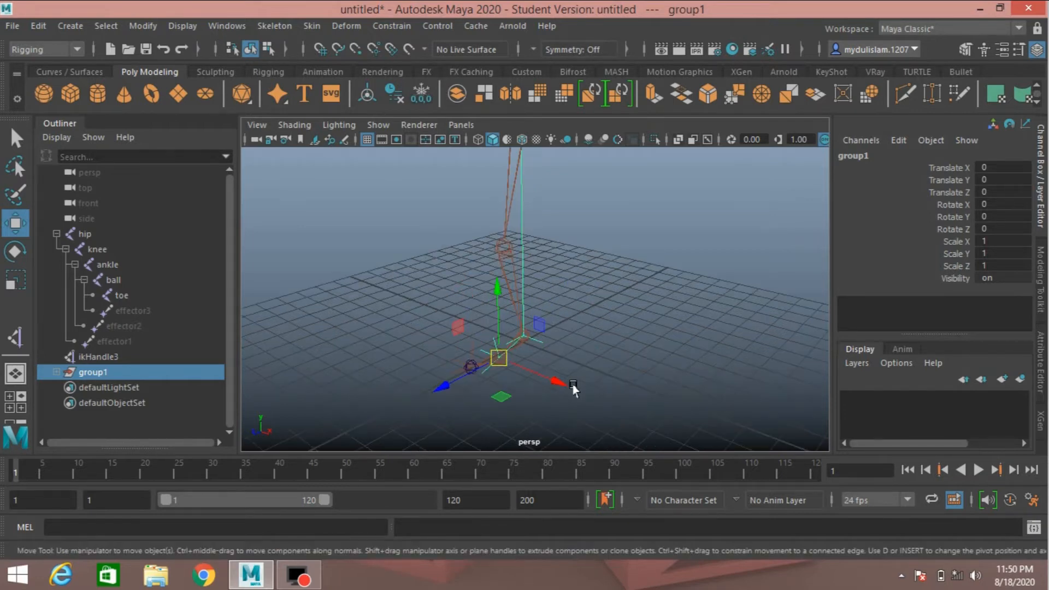
Put ikHandle3 in its own group and snap that group's pivot to the ball joint
left_click(132, 359)
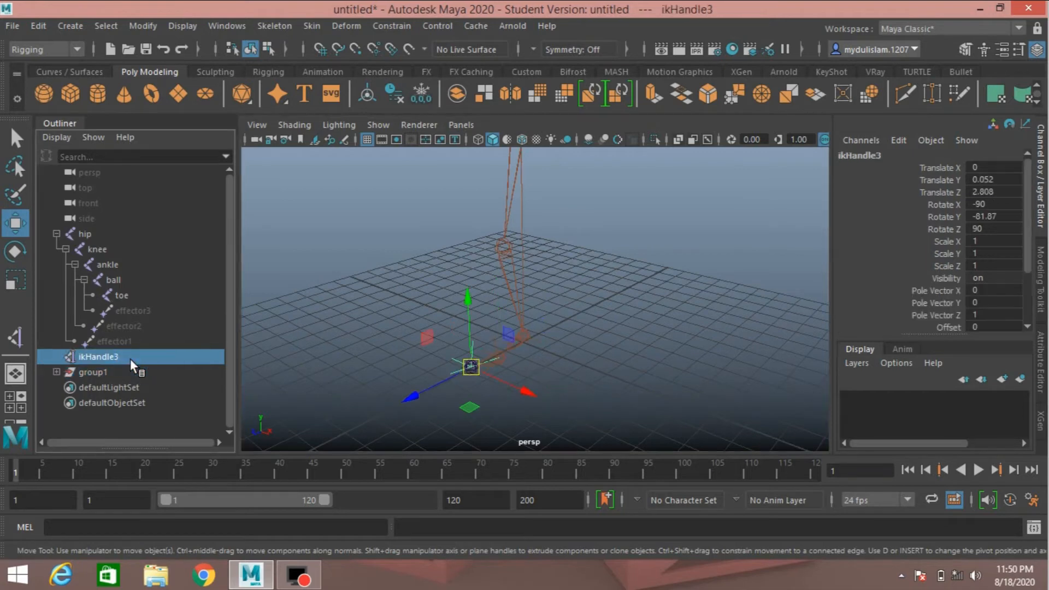
key("ctrl+g")
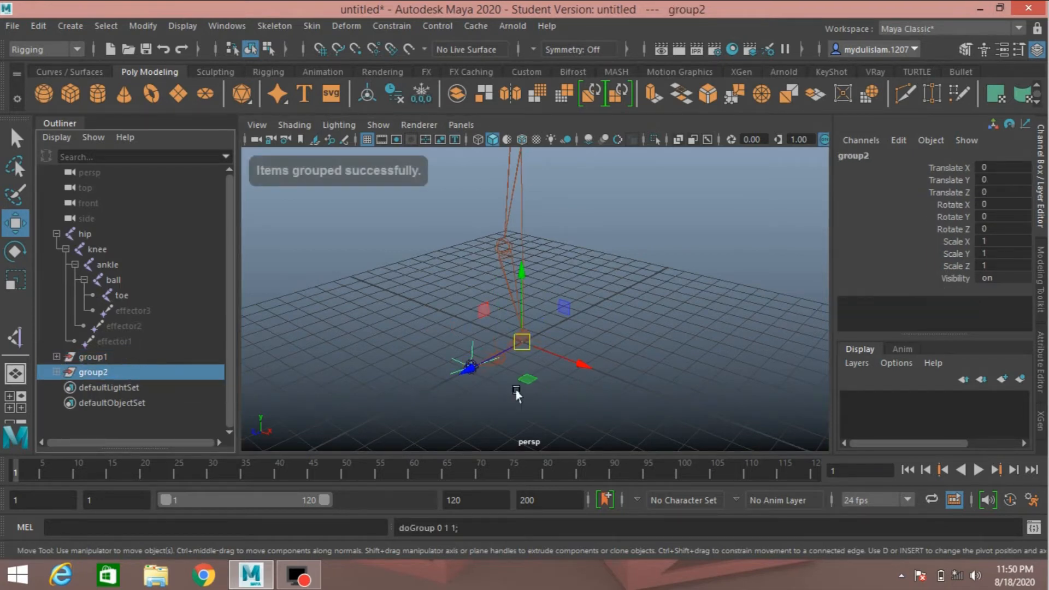
key("Insert")
key("v")
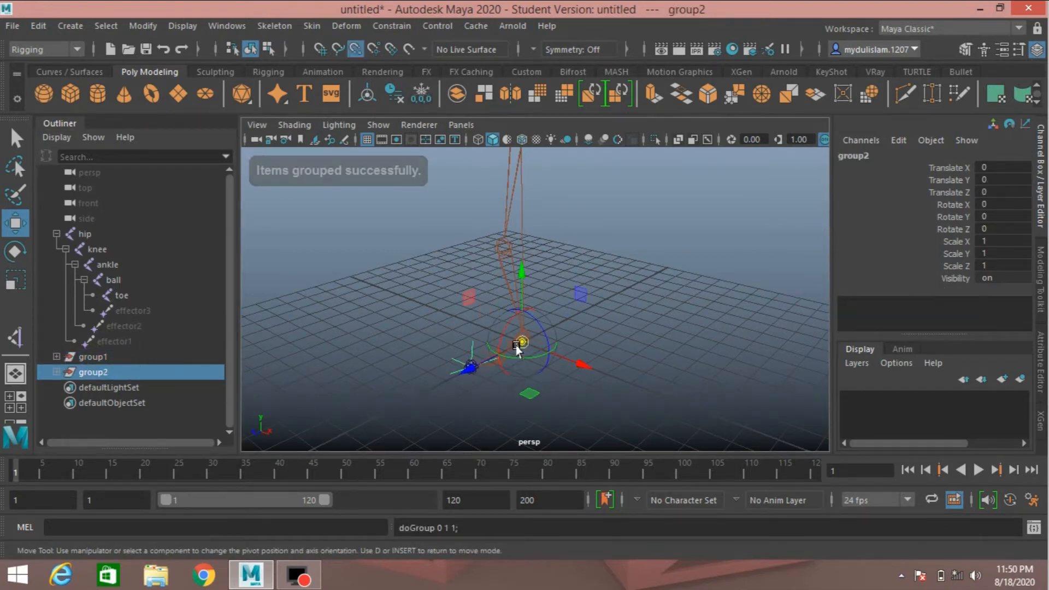
left_click_drag(520, 343, 490, 360)
key("Insert")
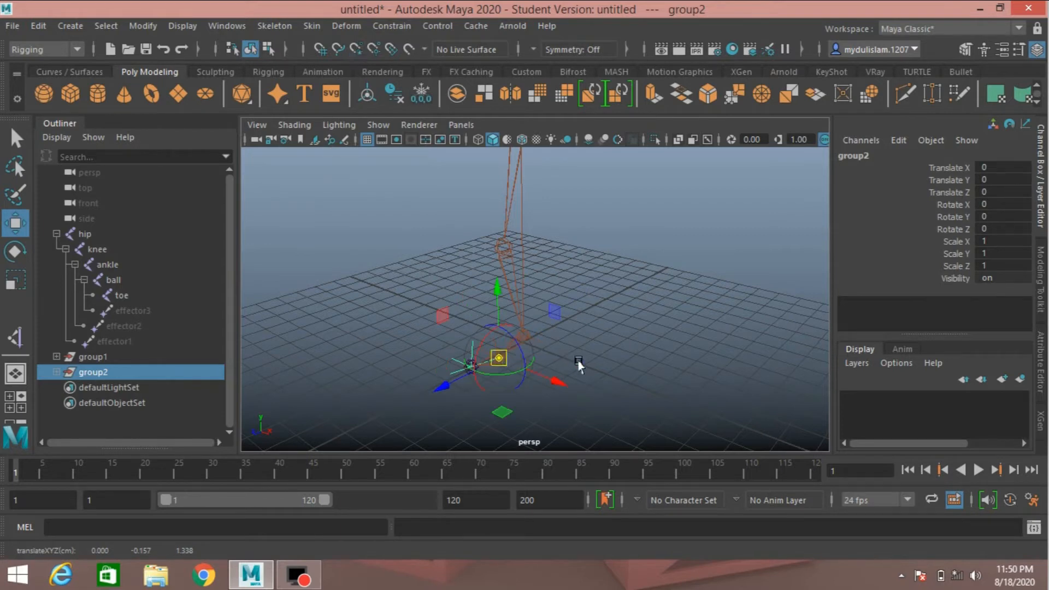
key("Insert")
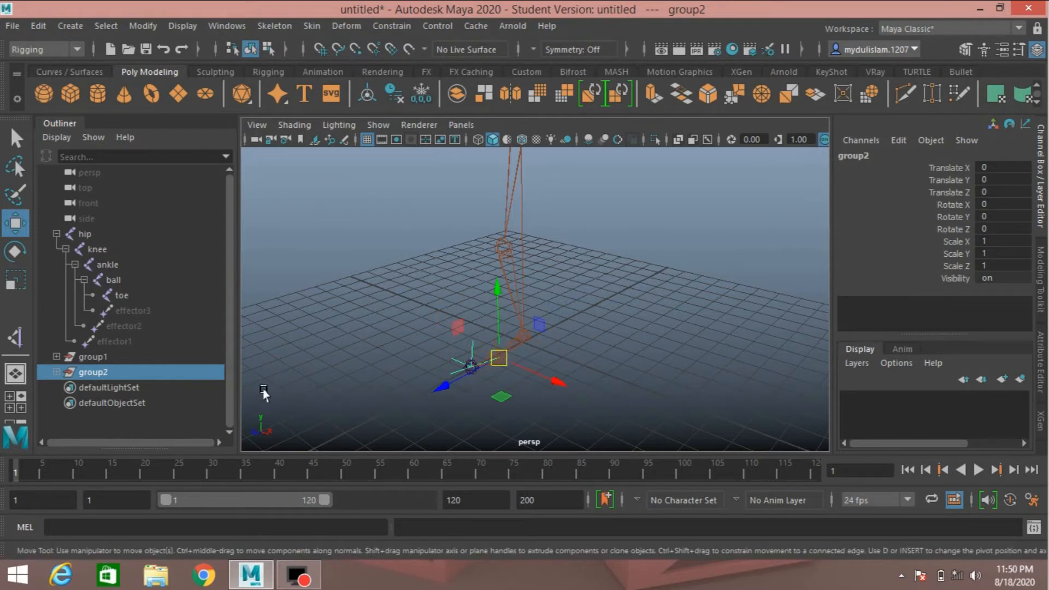
Group group1 and group2 under one parent group and snap its pivot to the toe joint
left_click(91, 358)
left_click(106, 371, "shift")
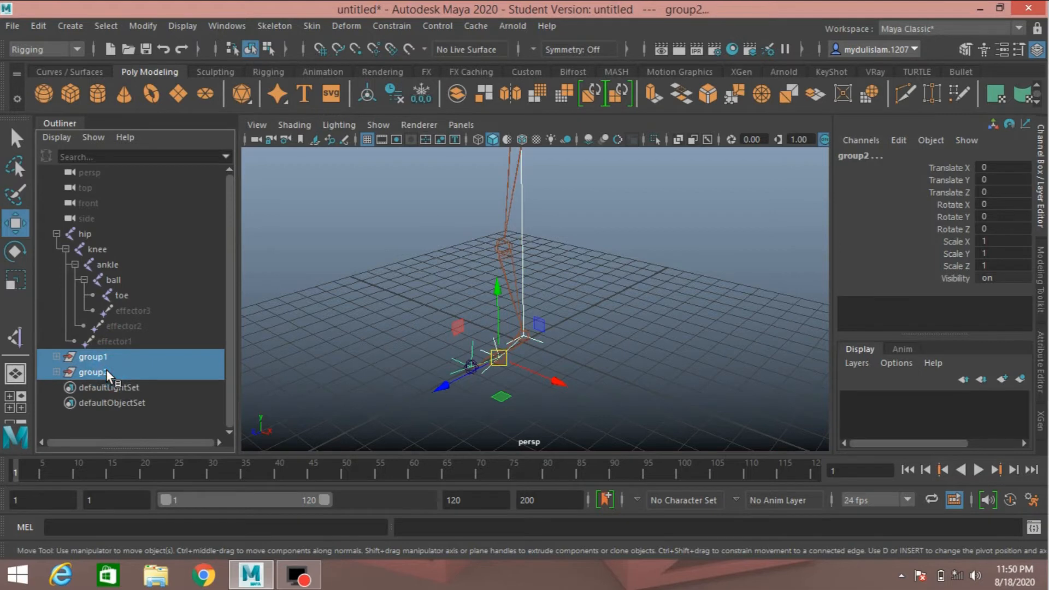
key("ctrl+g")
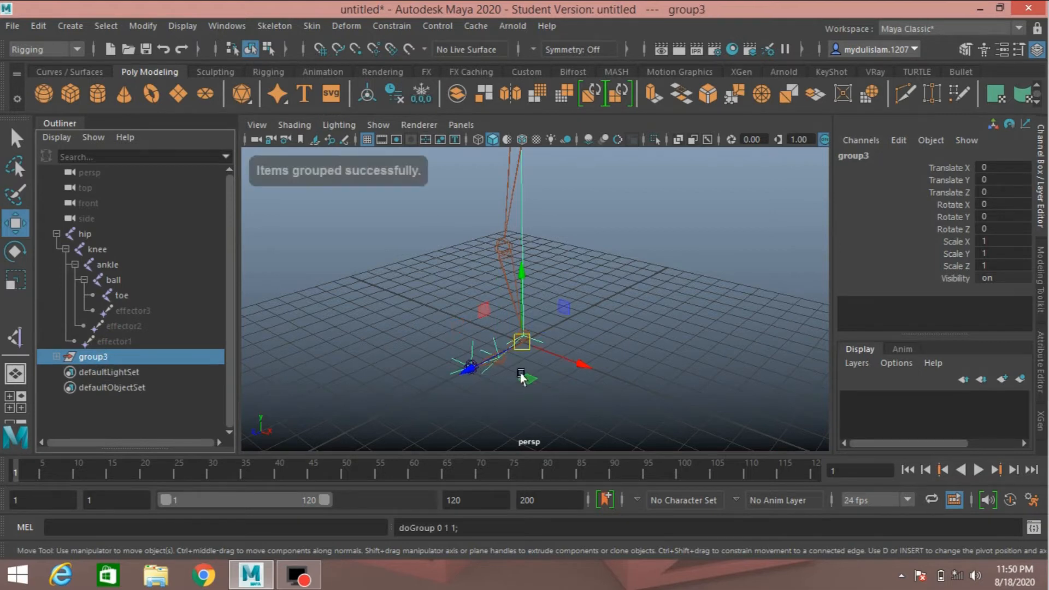
key("d")
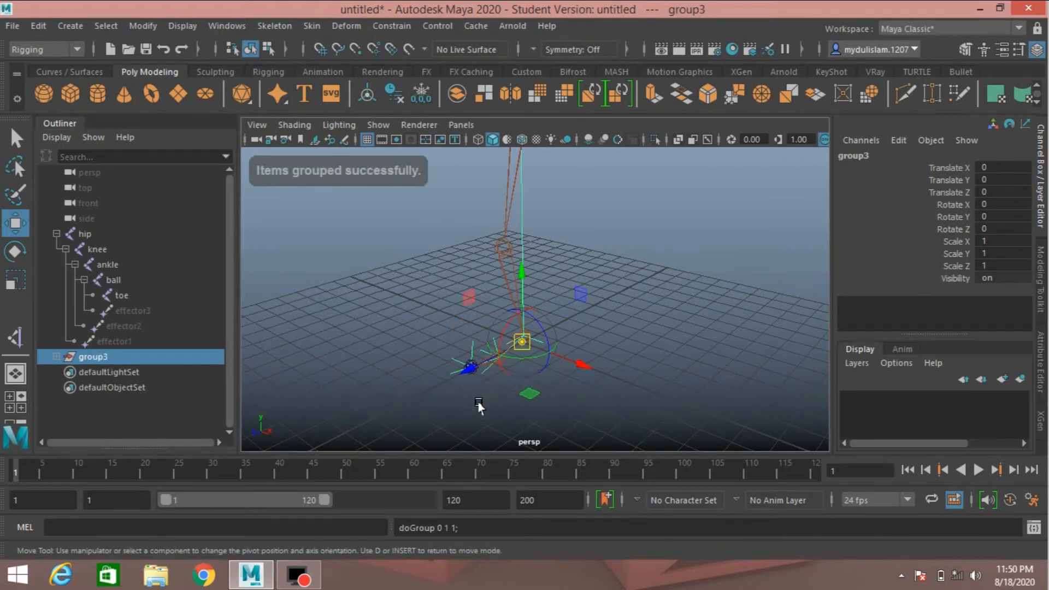
key("v")
left_click_drag(518, 342, 470, 367)
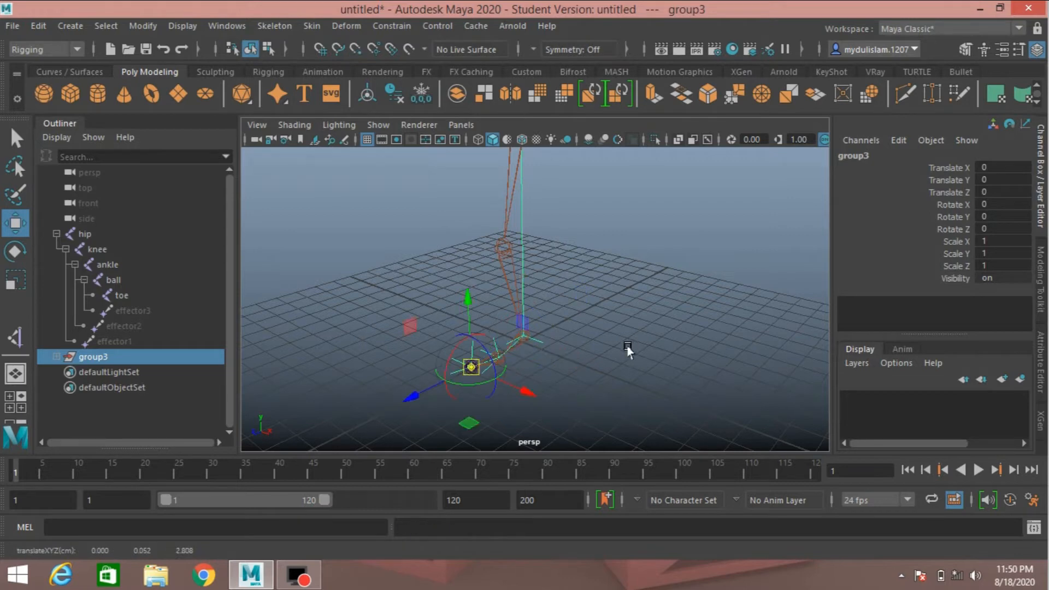
Create a NURBS circle at the origin, scale it uniformly to about 1.64, and freeze its transformations
left_click_drag(574, 363, 509, 353, "alt")
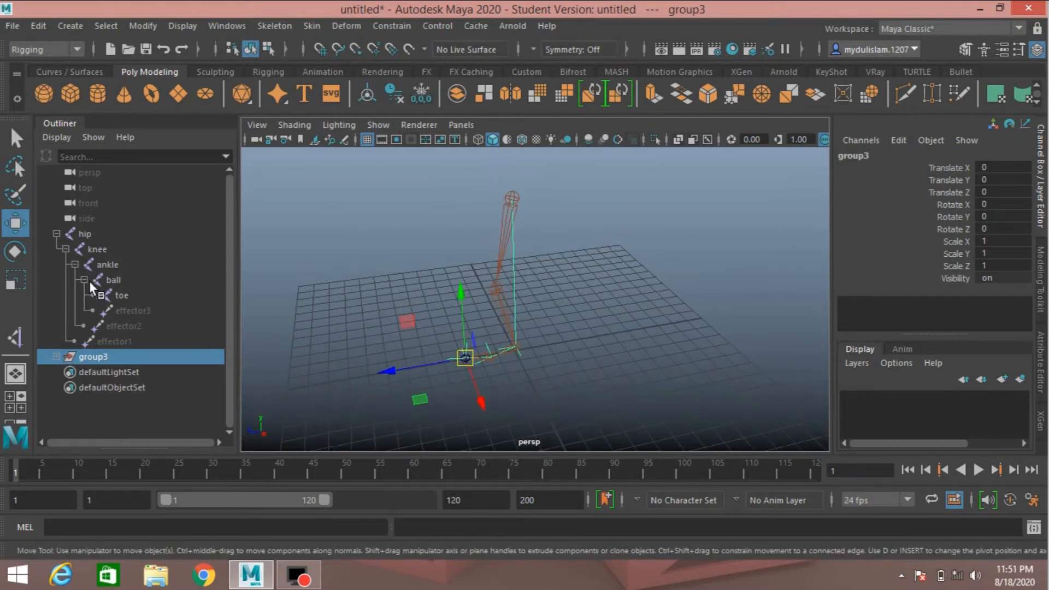
left_click_drag(376, 283, 310, 288, "alt")
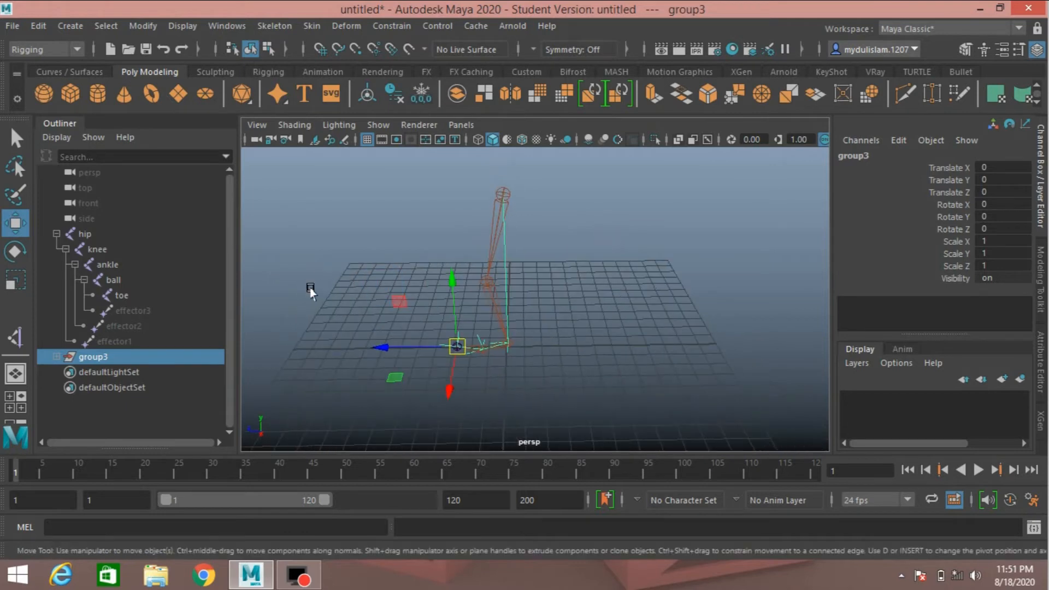
left_click(67, 72)
left_click(42, 93)
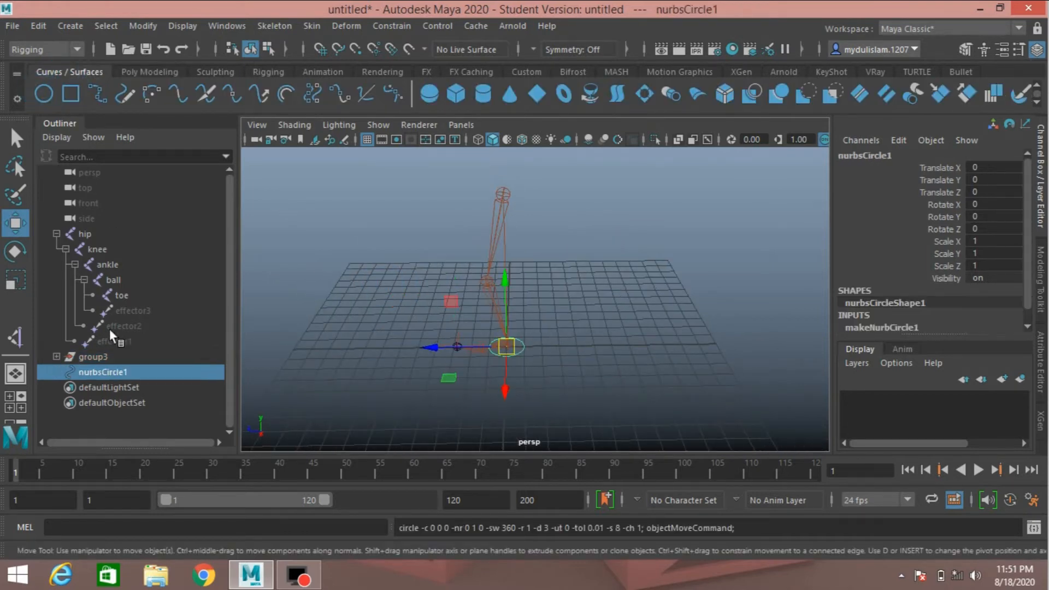
left_click(16, 280)
left_click_drag(506, 346, 520, 359)
left_click(141, 26)
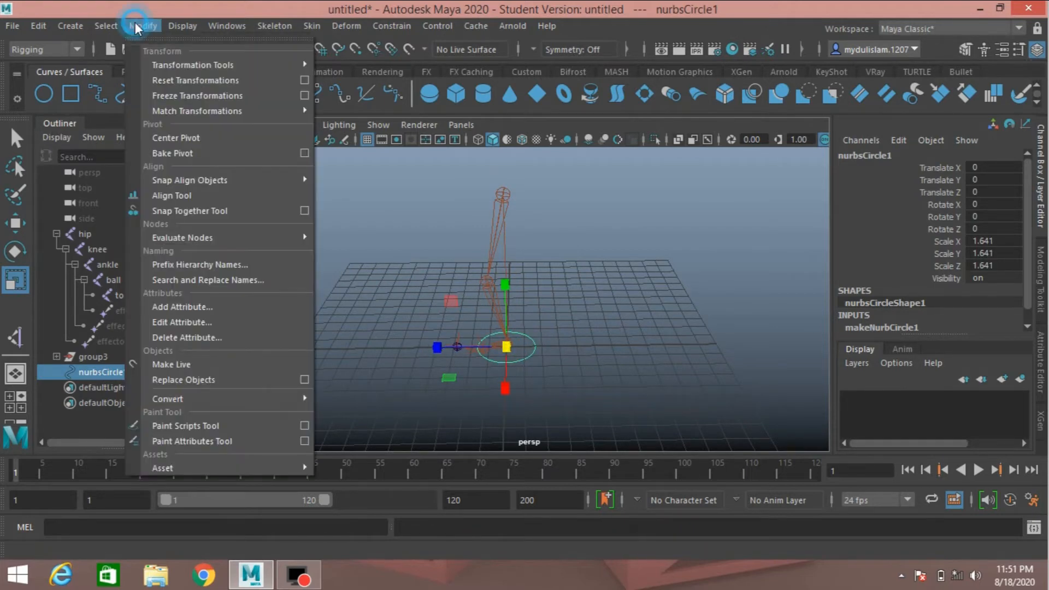
left_click(192, 95)
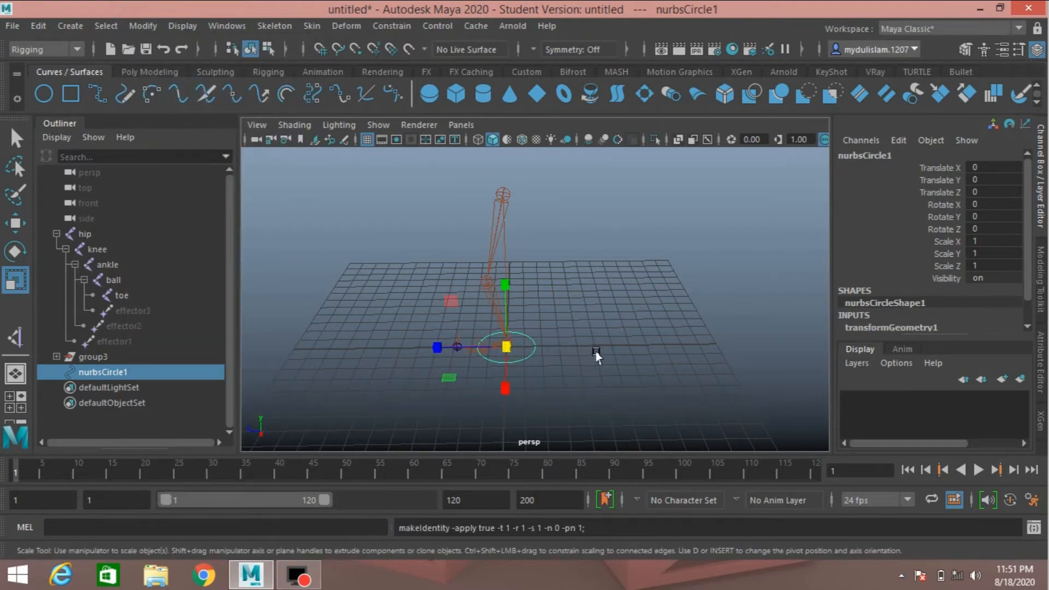
Parent group3 under the NURBS circle around the ankle
left_click_drag(599, 356, 538, 366, "alt")
middle_click_drag(539, 361, 549, 375, "alt")
scroll(550, 373, "up", 3)
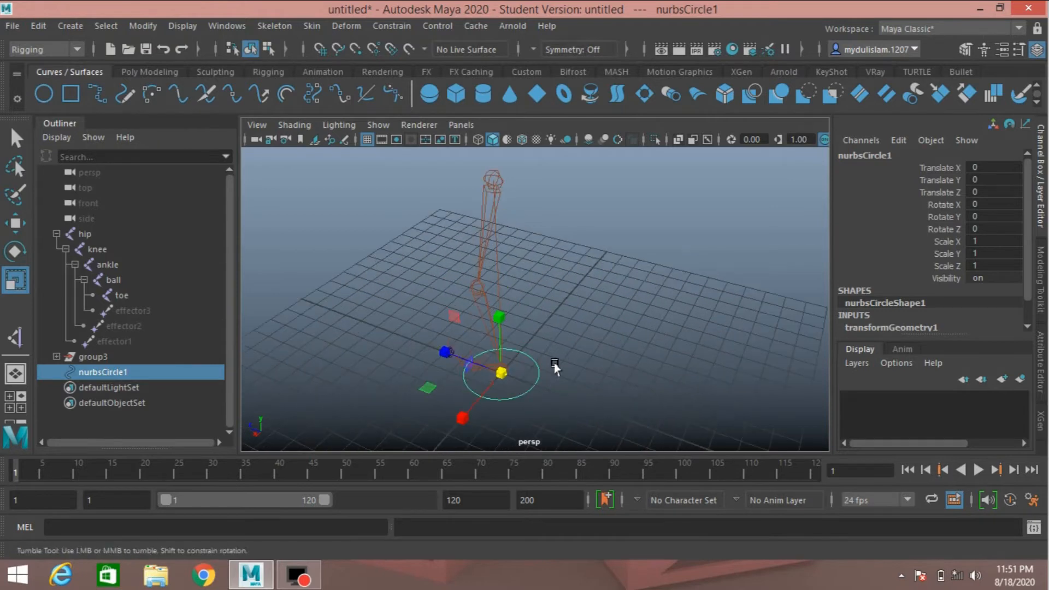
left_click_drag(554, 364, 579, 347, "alt")
left_click(105, 355)
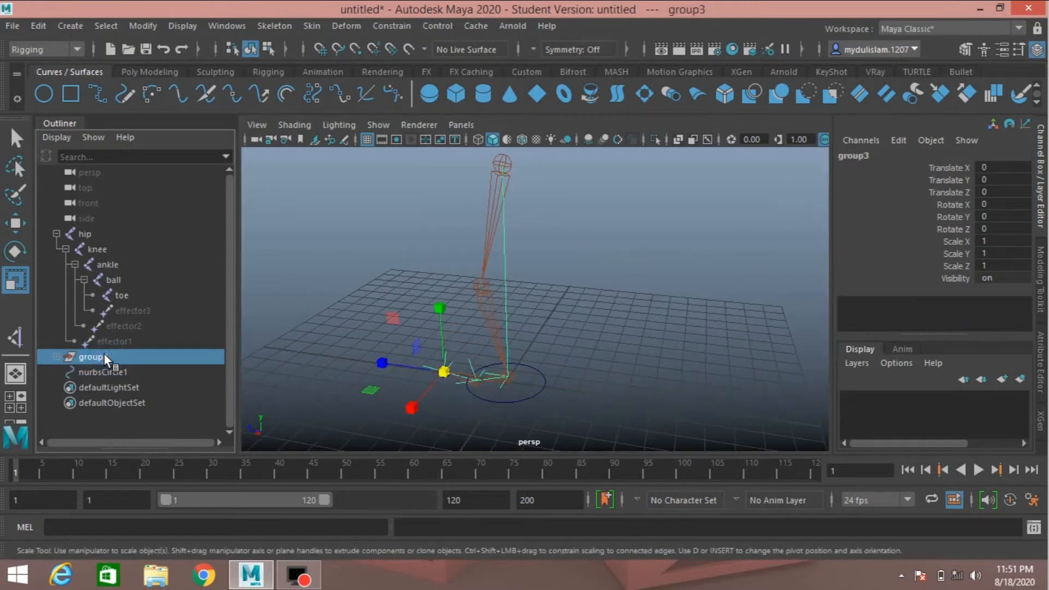
left_click(125, 371, "ctrl")
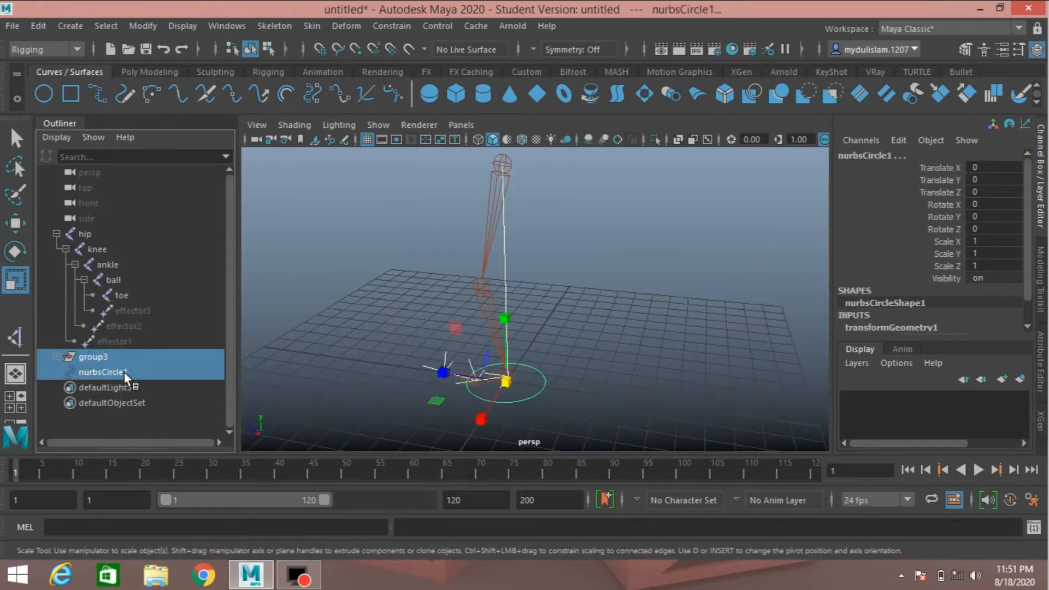
key("p")
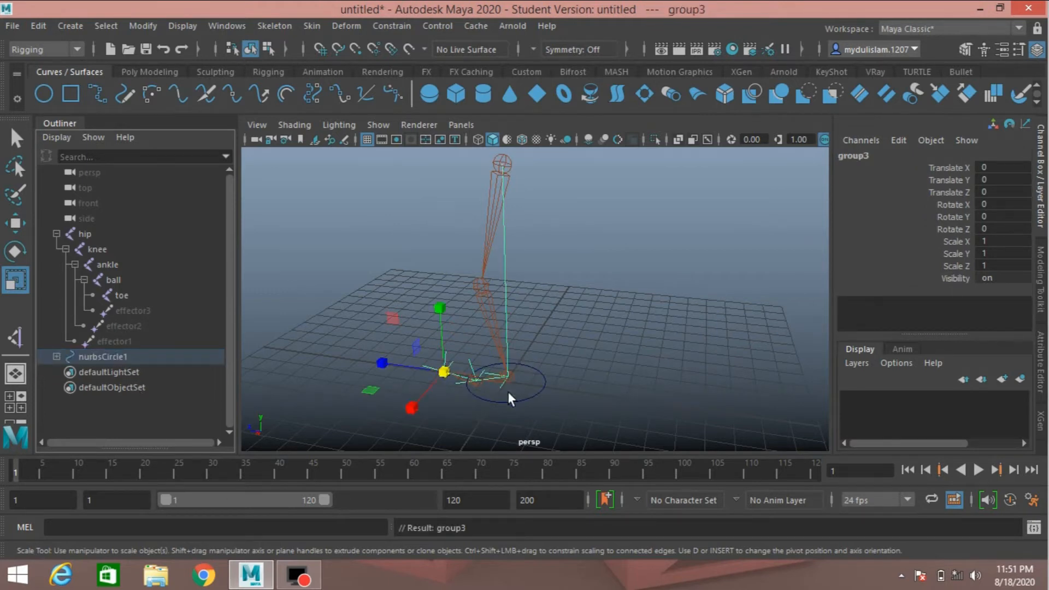
Rename the NURBS circle that holds group3 as foot_ctrl and collapse its hierarchy
left_click_drag(509, 400, 381, 388, "alt")
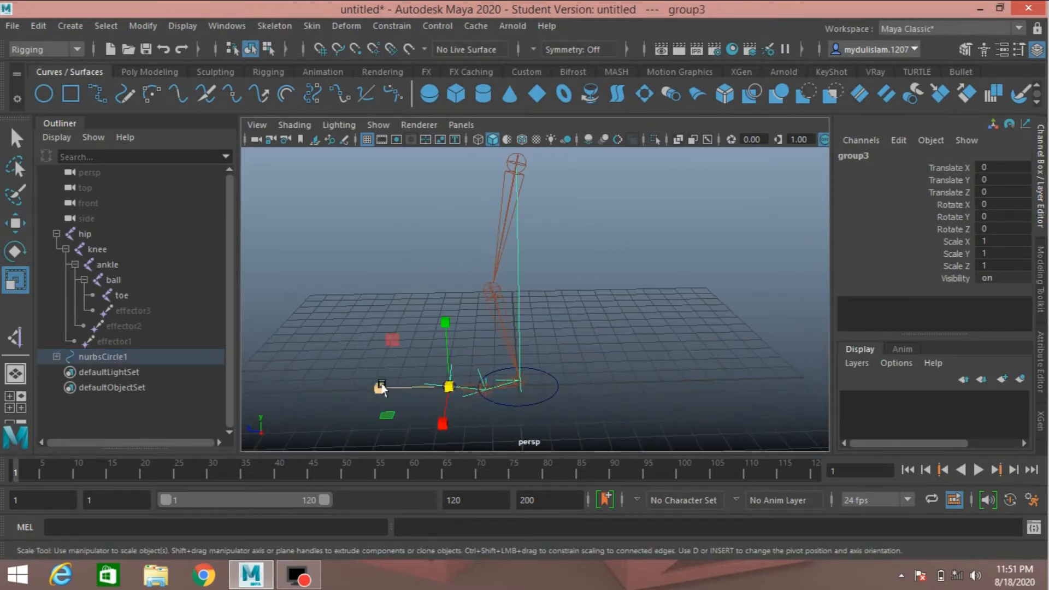
left_click_drag(386, 276, 387, 286, "alt")
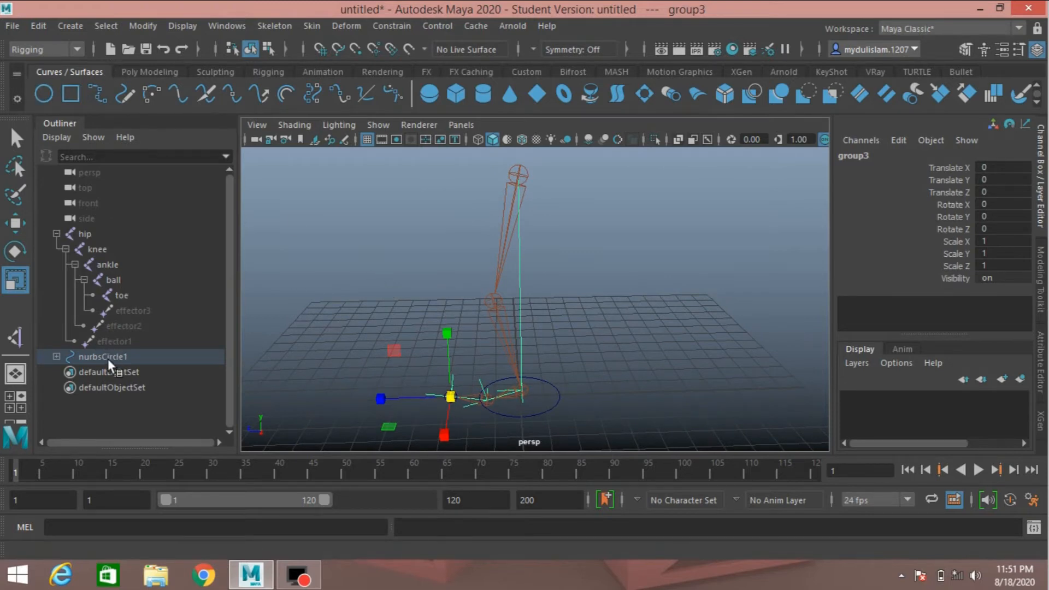
left_click(56, 358)
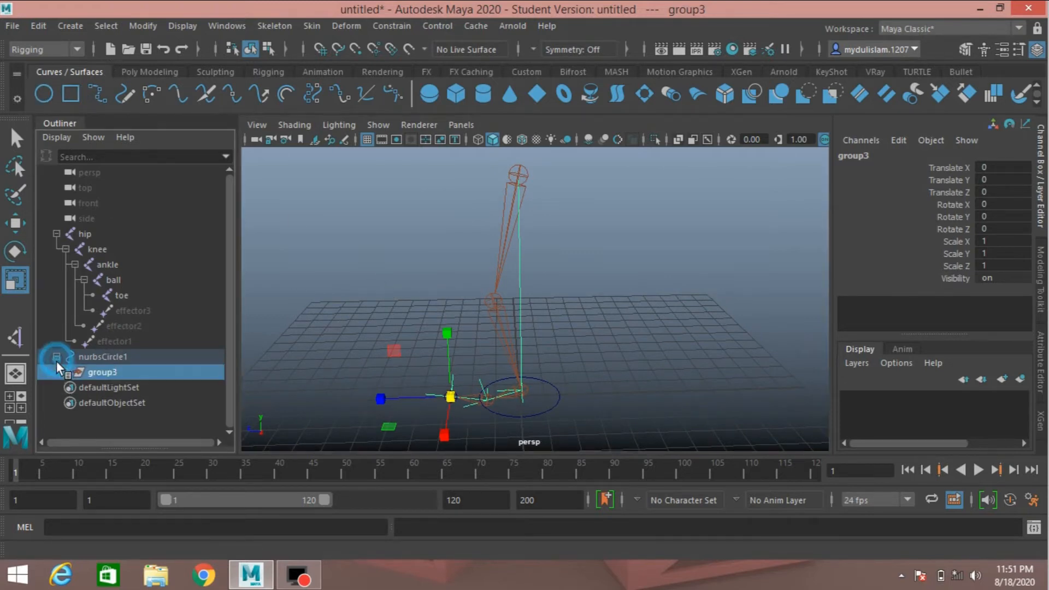
double_click(100, 356)
type("foot_c")
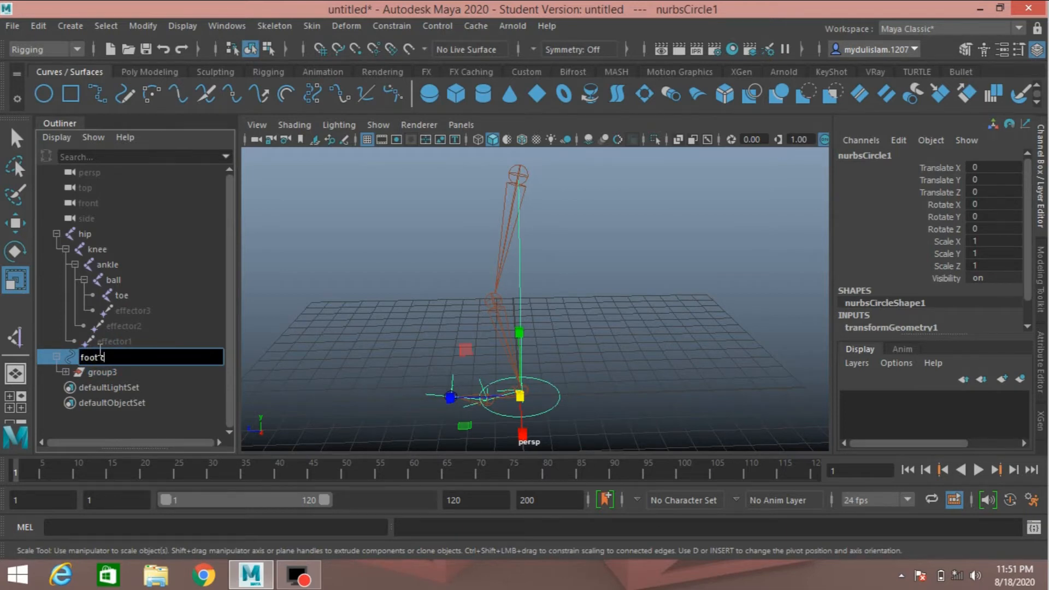
type("trl")
key("Return")
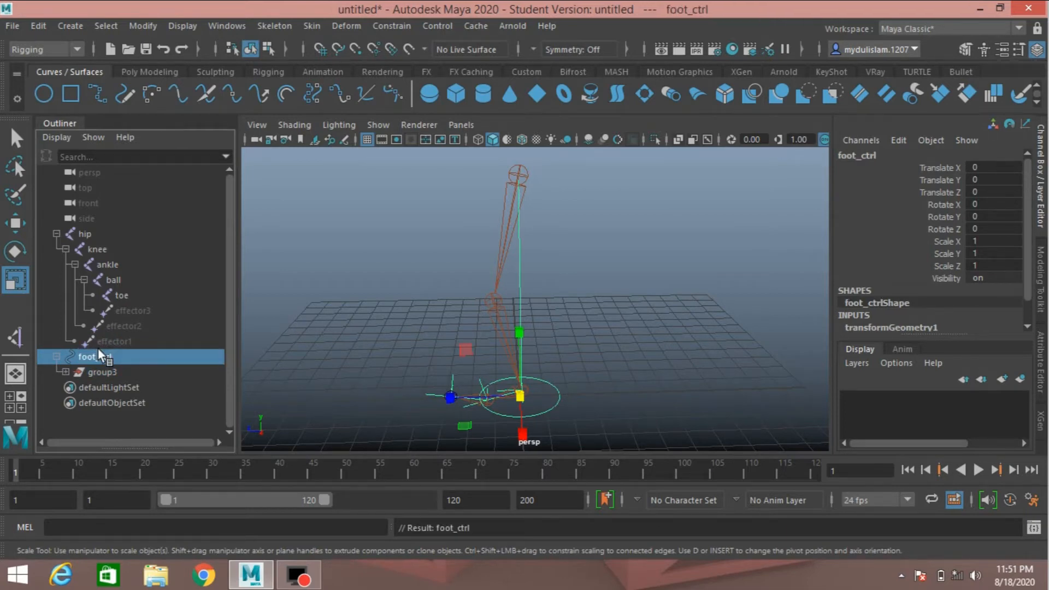
left_click(55, 356)
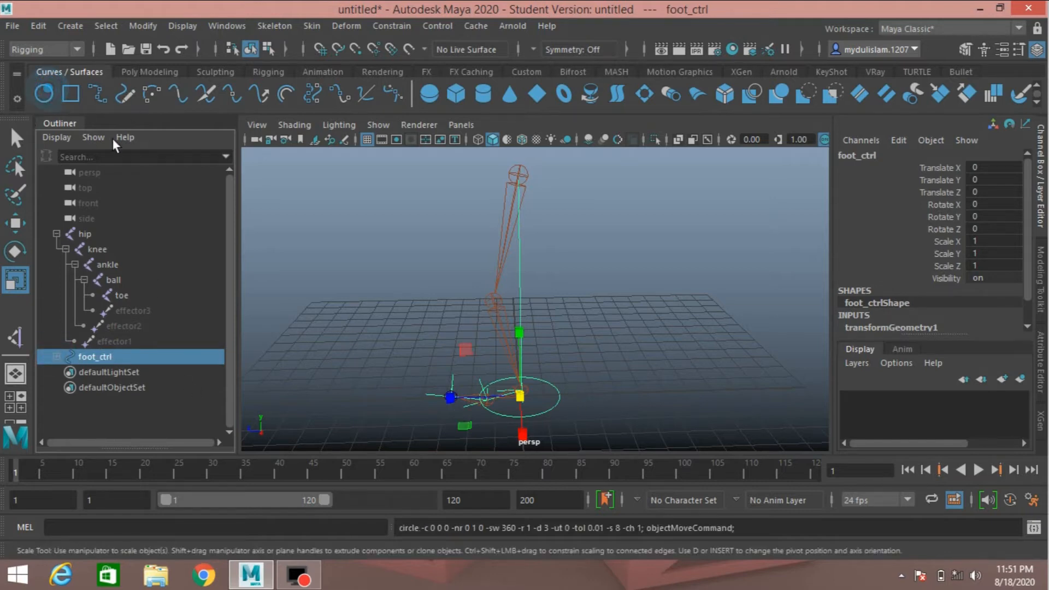
Create a second, larger NURBS circle at the origin, scale it uniformly to about 4.7, and freeze its transformations
key("g")
left_click_drag(518, 397, 659, 432)
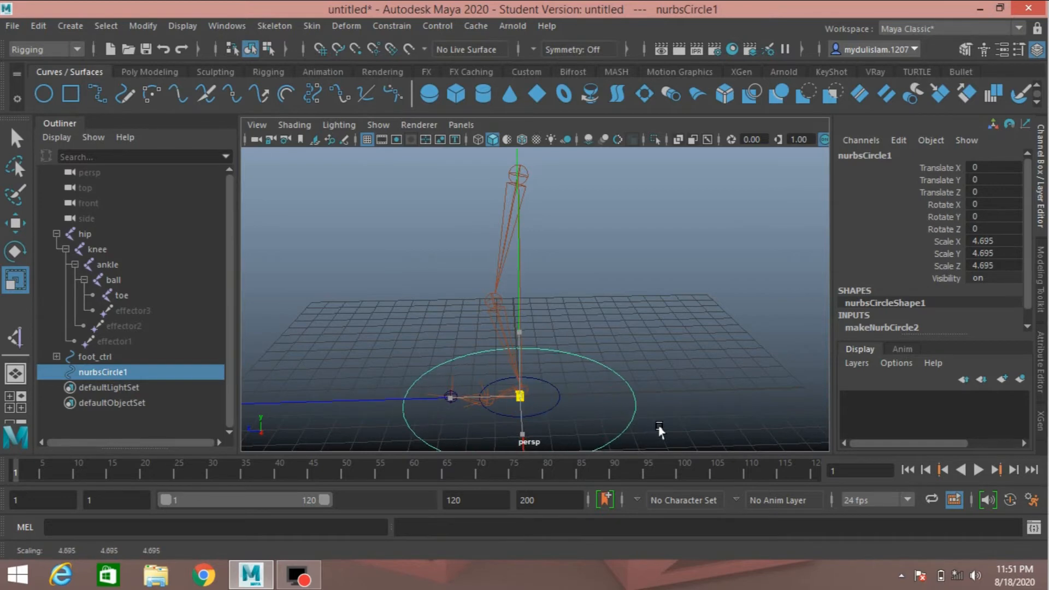
left_click(138, 27)
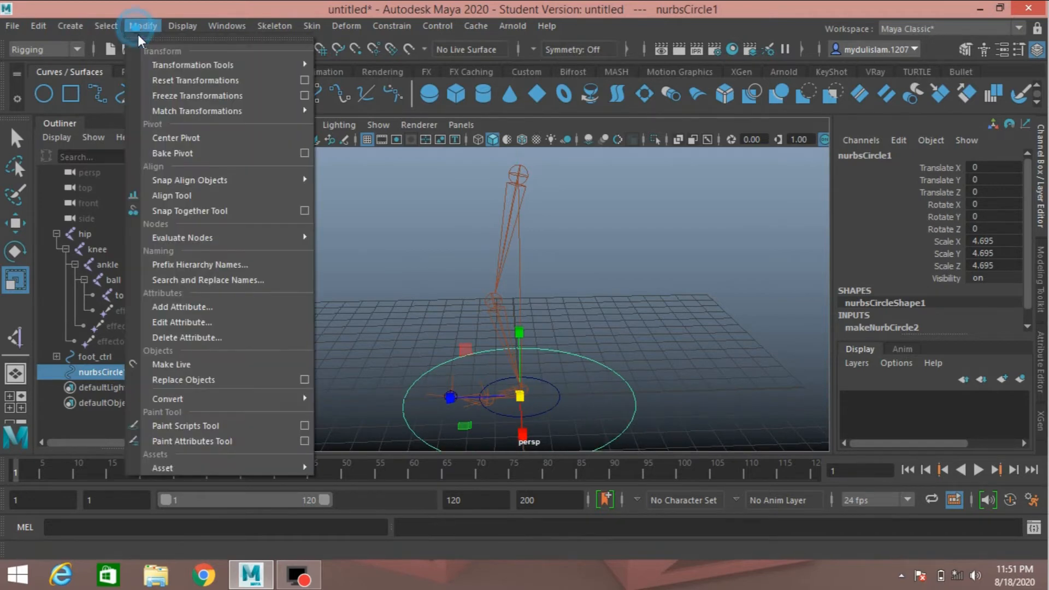
left_click(189, 96)
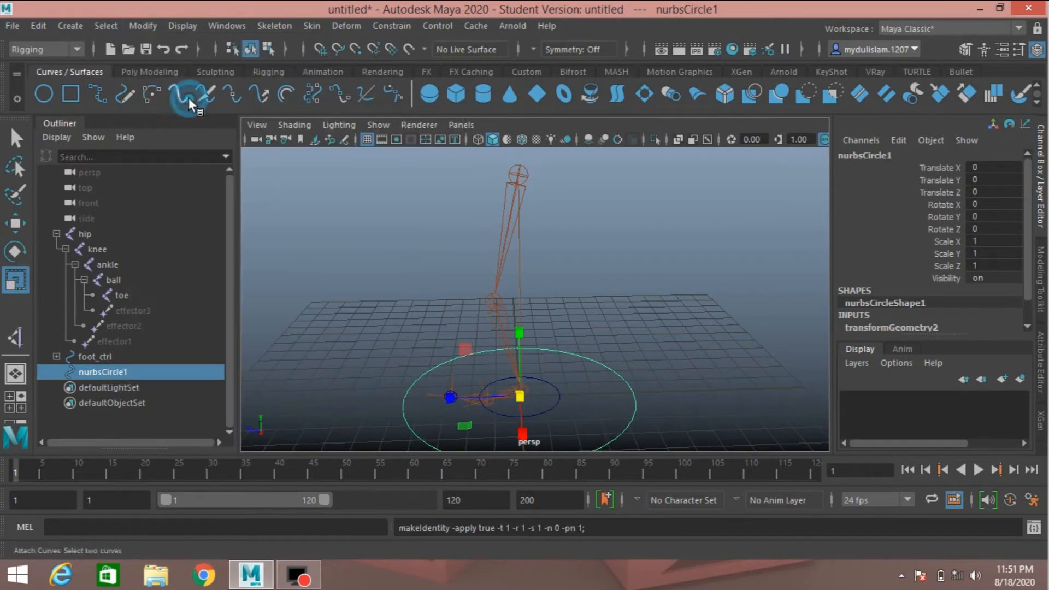
Create a distance measurement between the hip joint and the ankle joint, snapping both end points to the joints
left_click(68, 27)
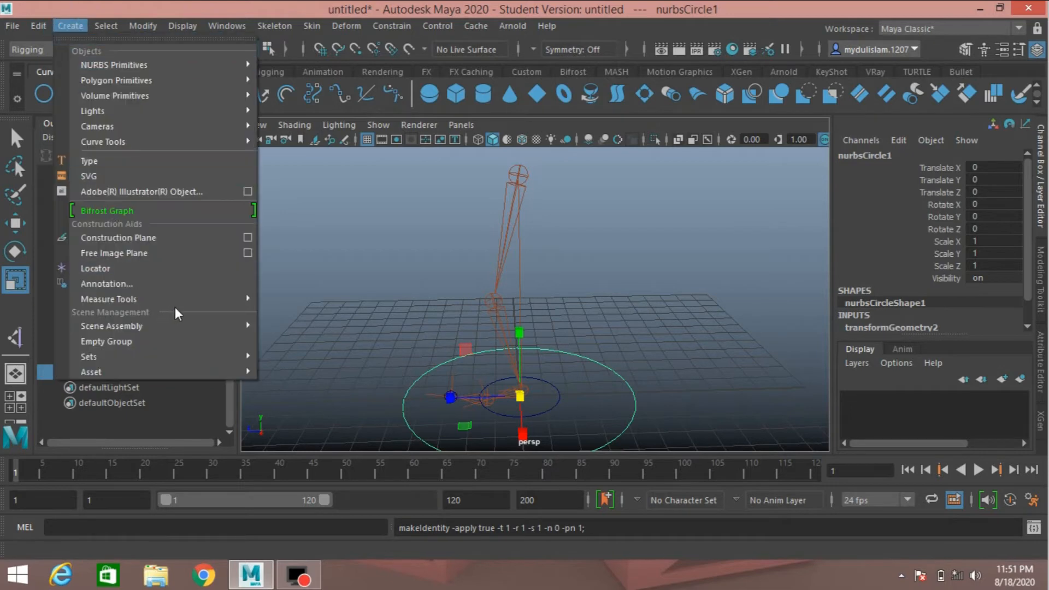
mouse_move(203, 298)
left_click(290, 301)
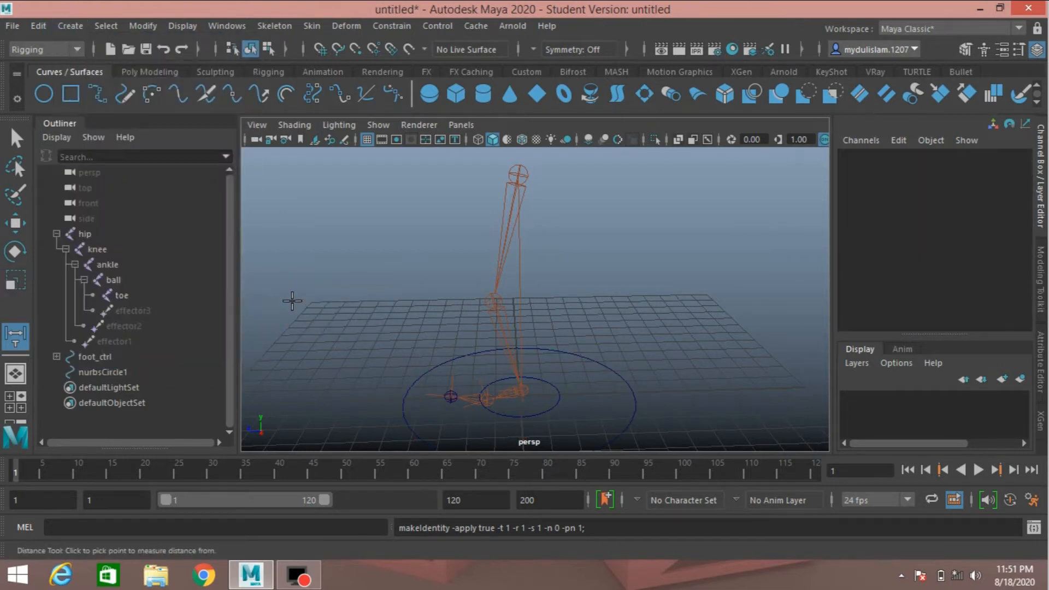
key("v")
left_click(520, 173)
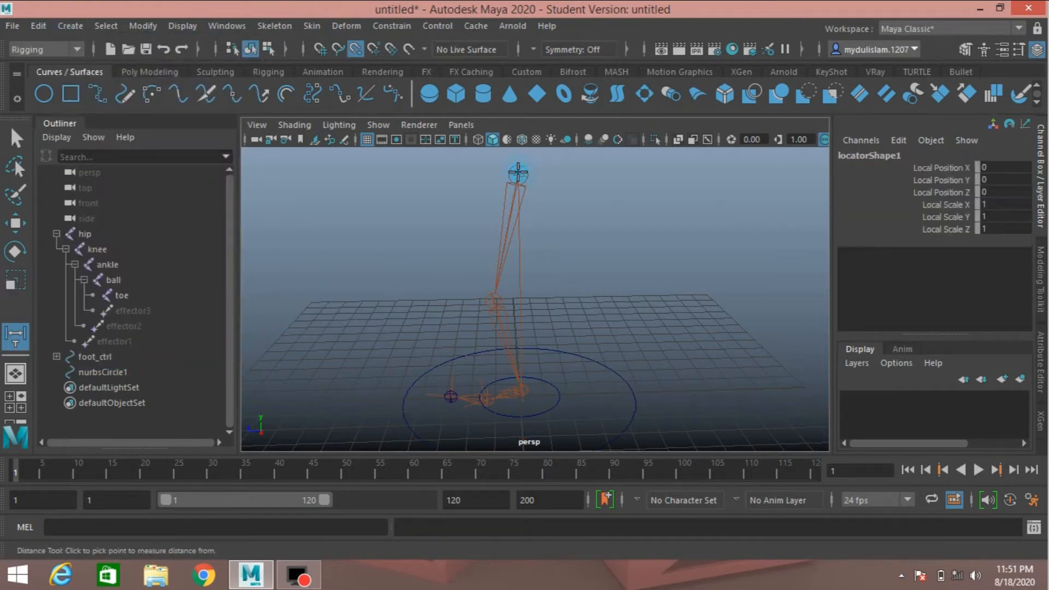
left_click(523, 390)
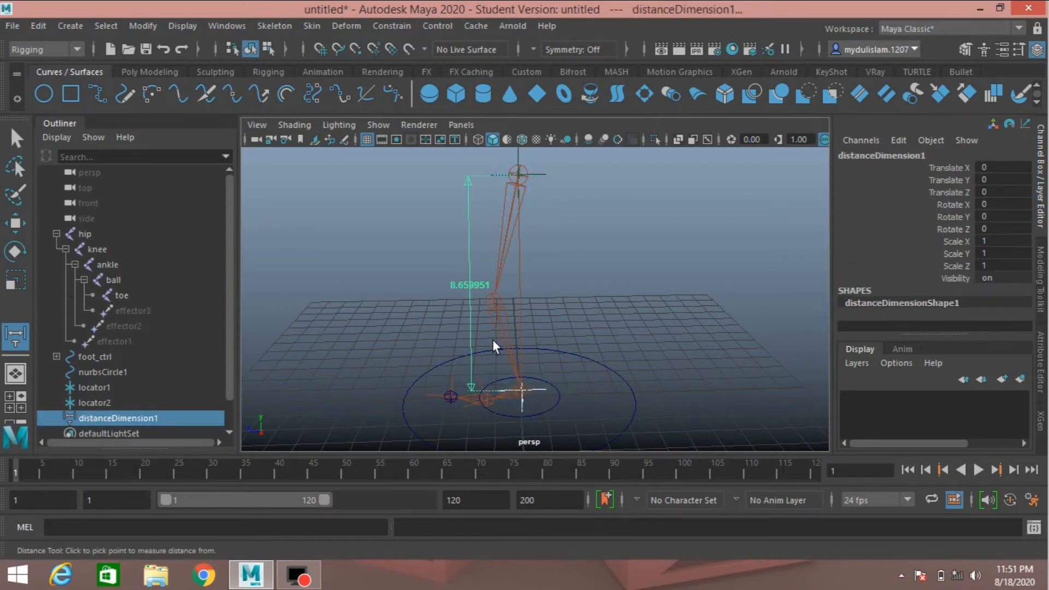
key("r")
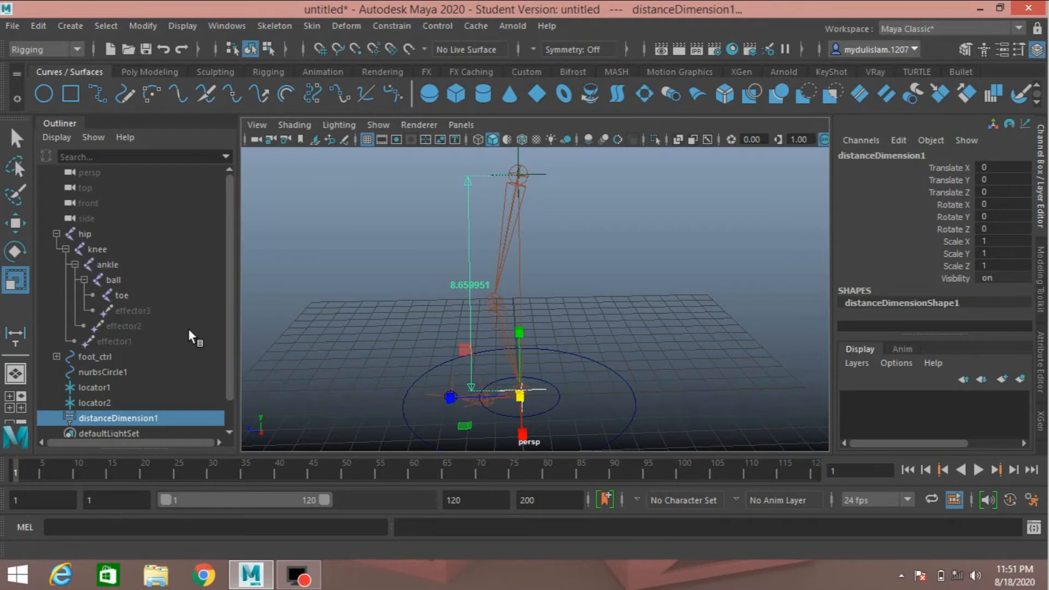
Point-constrain locator1 at the top of the leg to the hip joint
left_click(83, 236)
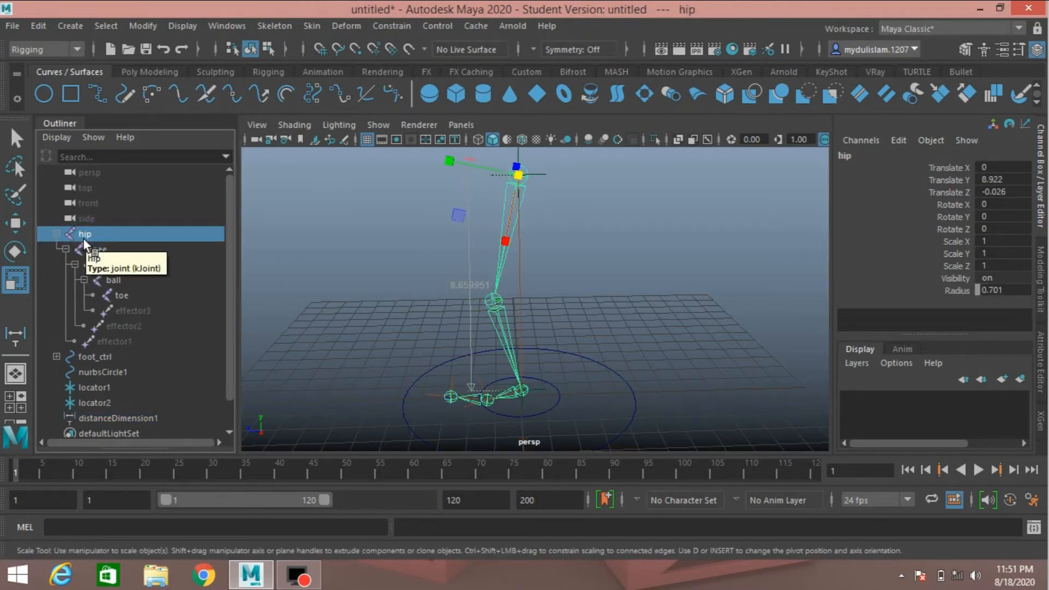
left_click(91, 387, "ctrl")
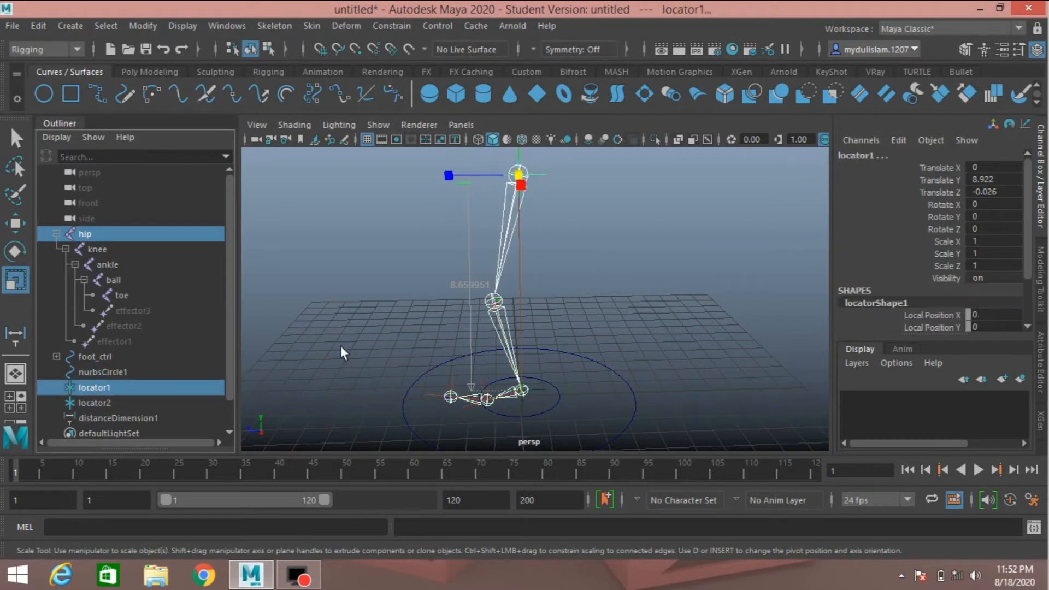
left_click(398, 27)
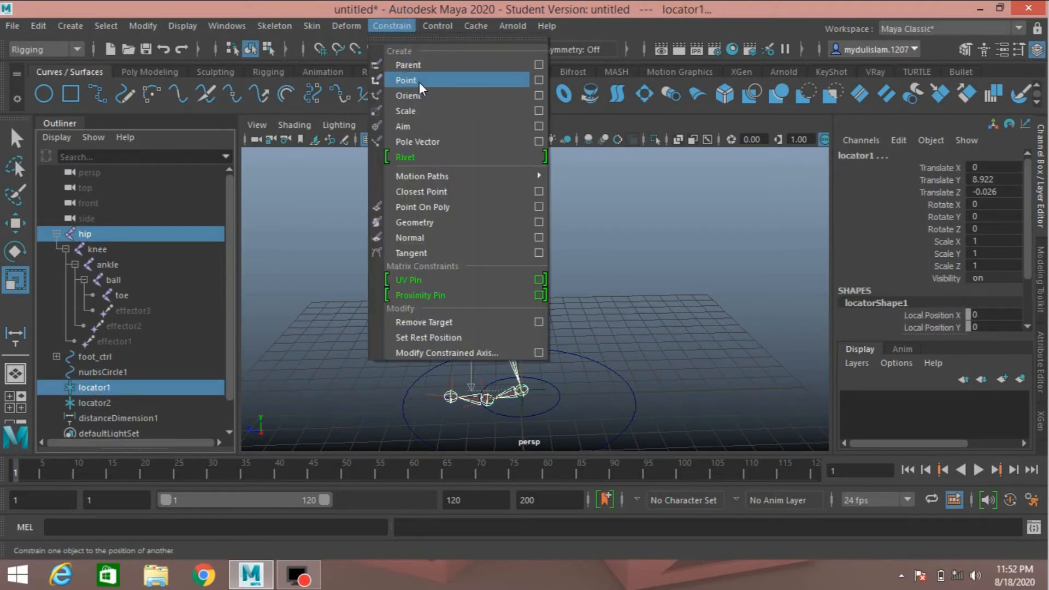
left_click(418, 79)
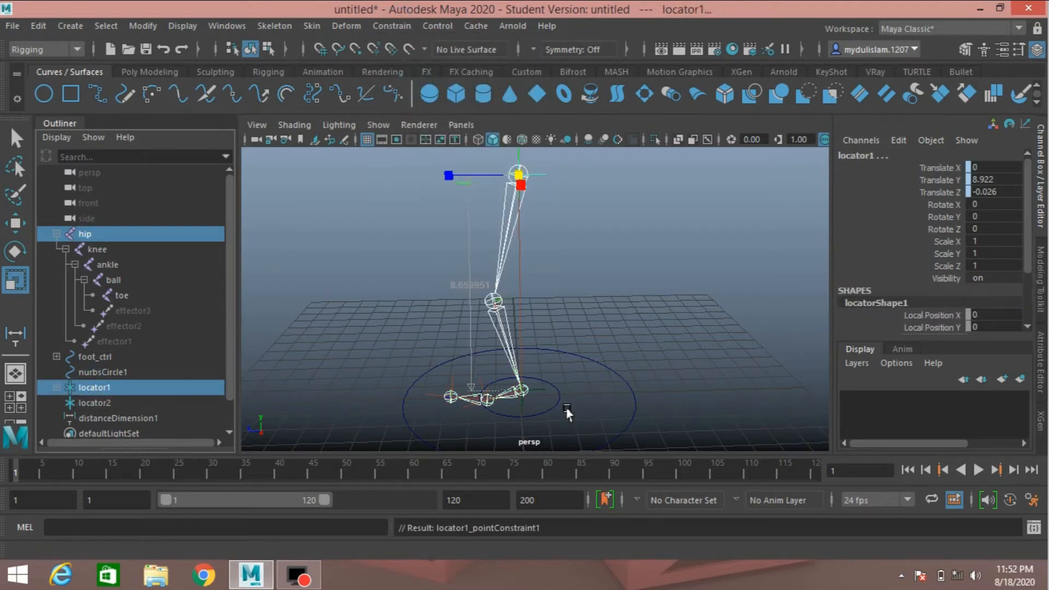
Parent-constrain locator2 at the ankle to foot_ctrl
left_click(549, 409)
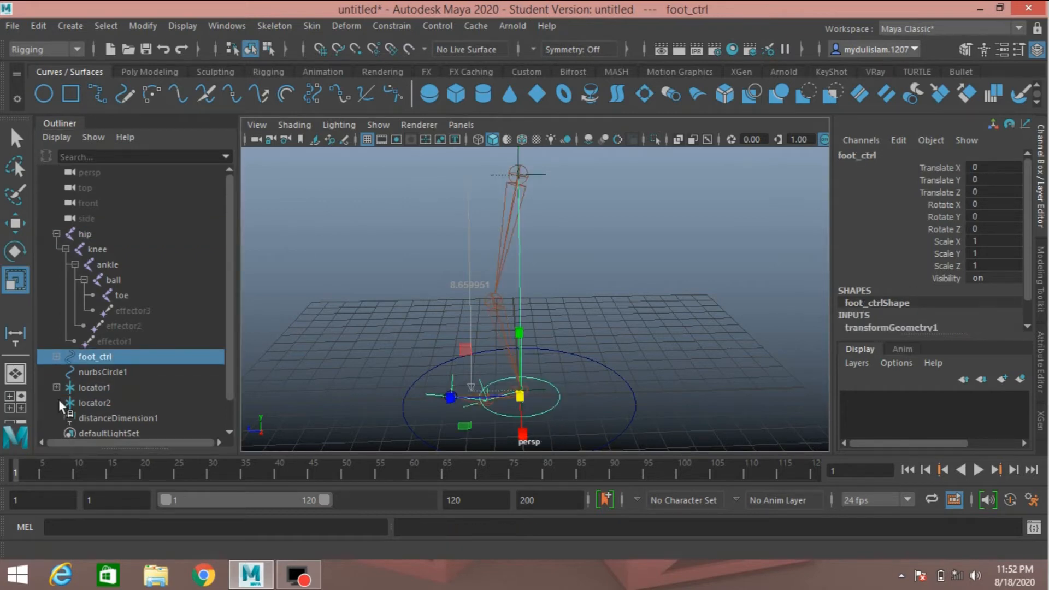
left_click(91, 404, "ctrl")
left_click(392, 25)
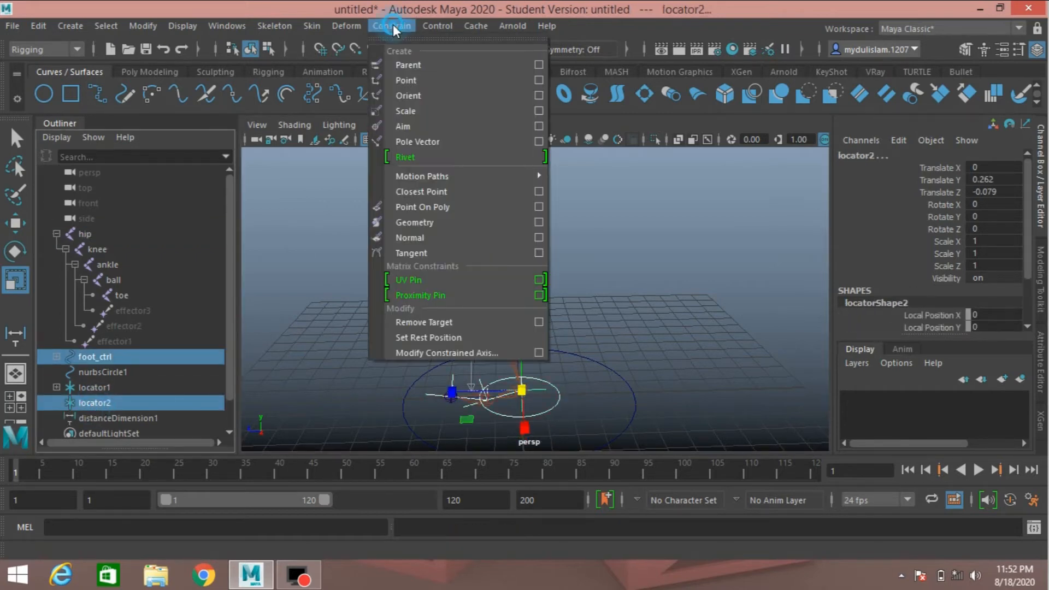
left_click(401, 64)
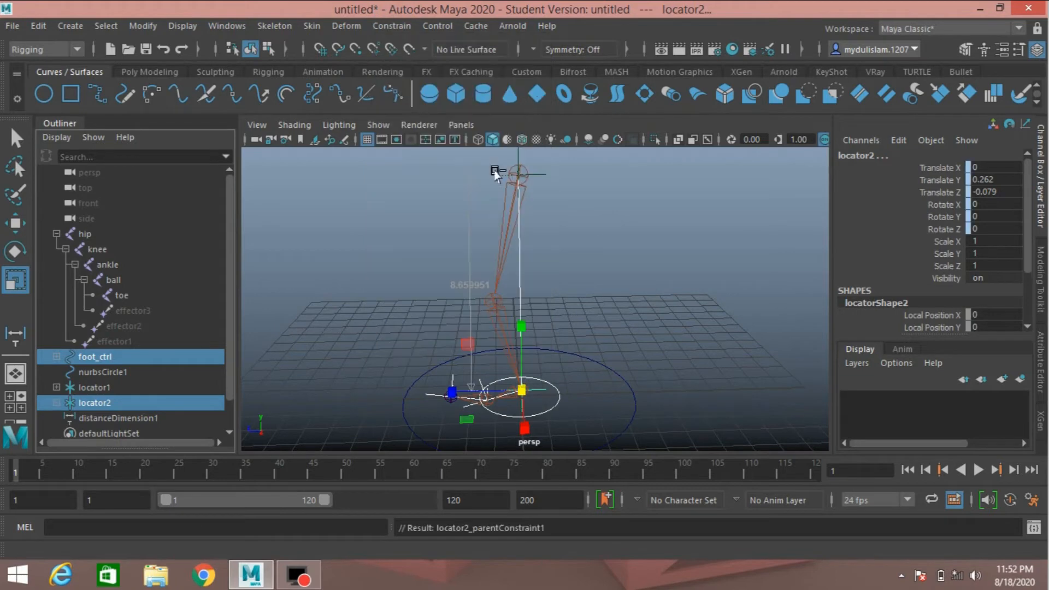
Rename the larger outer NURBS circle as scaler
left_click_drag(563, 330, 562, 312, "alt")
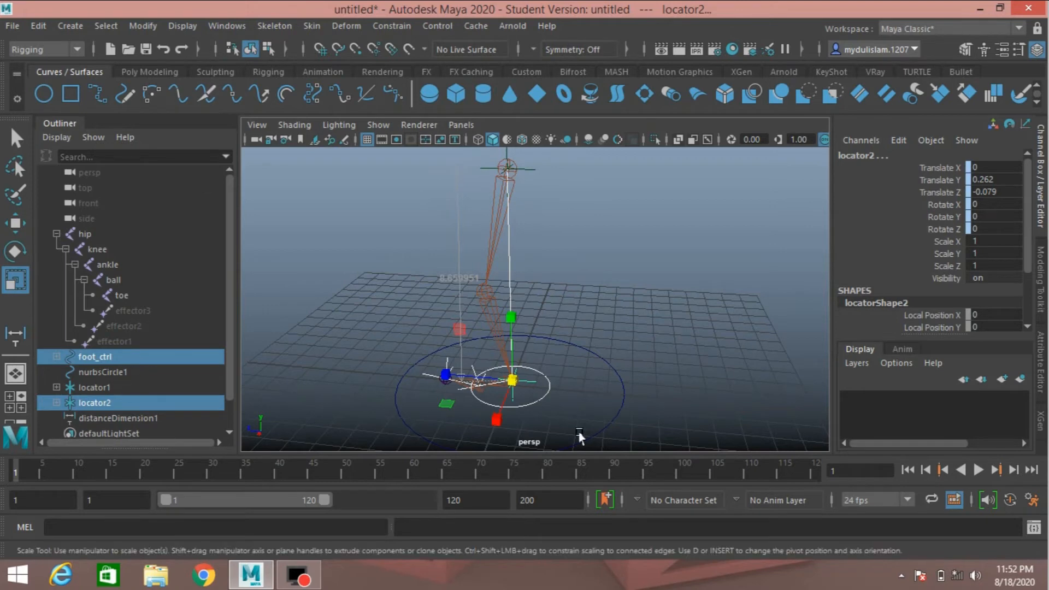
left_click(629, 437)
left_click_drag(61, 361, 112, 381)
double_click(112, 373)
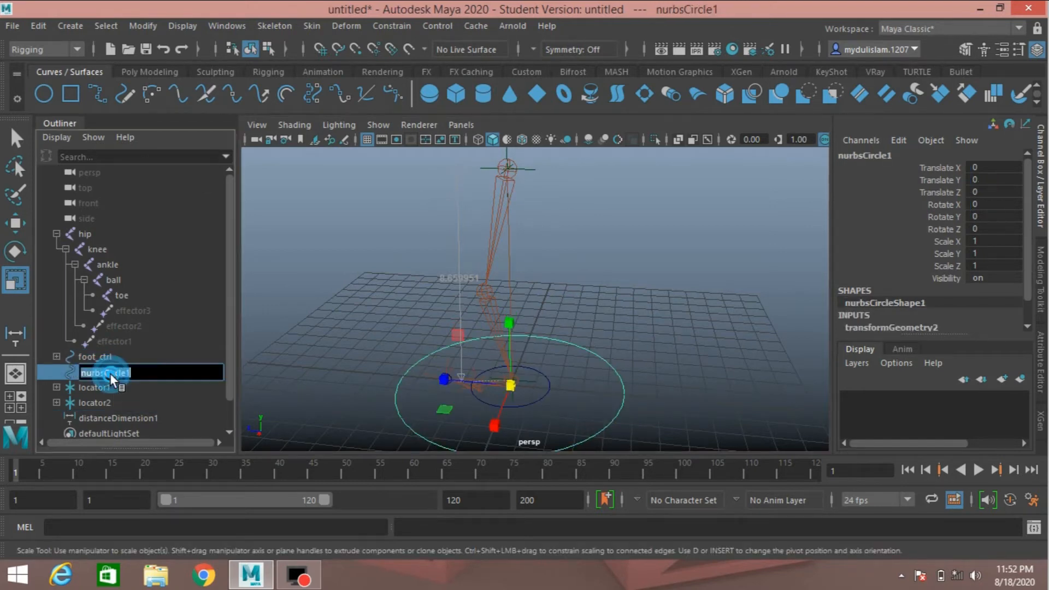
type("scaler")
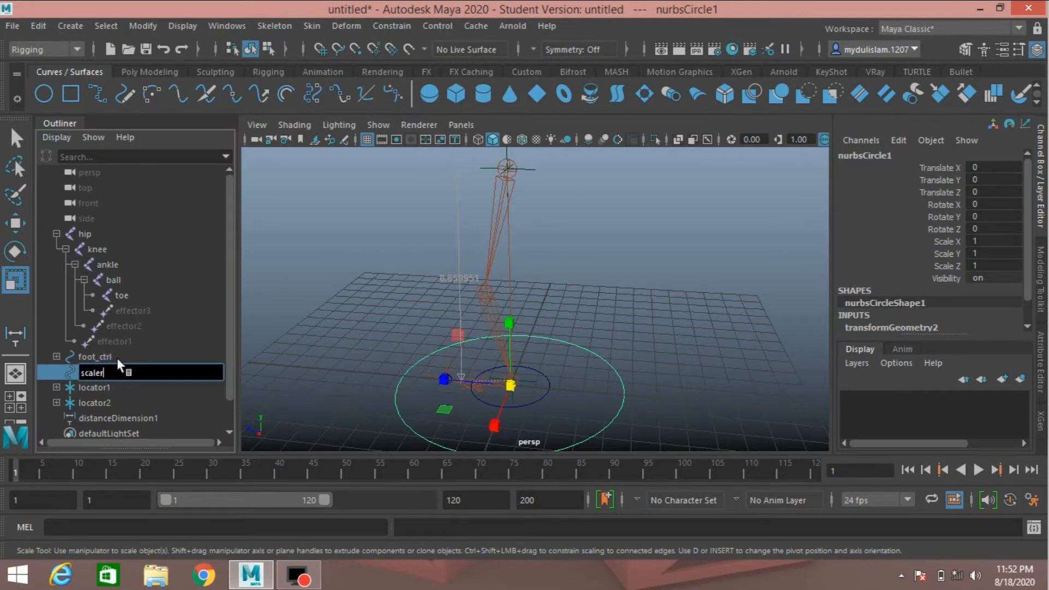
key("Return")
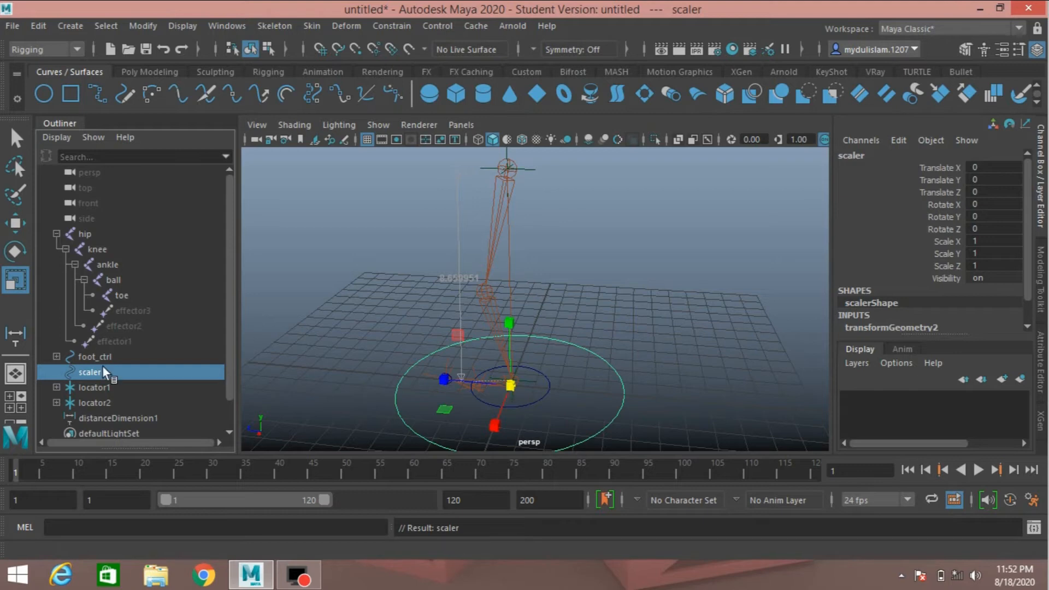
Show shape nodes in the Outliner and rename the shape under distanceDimension1 as legDistance
left_click(55, 138)
left_click(61, 181)
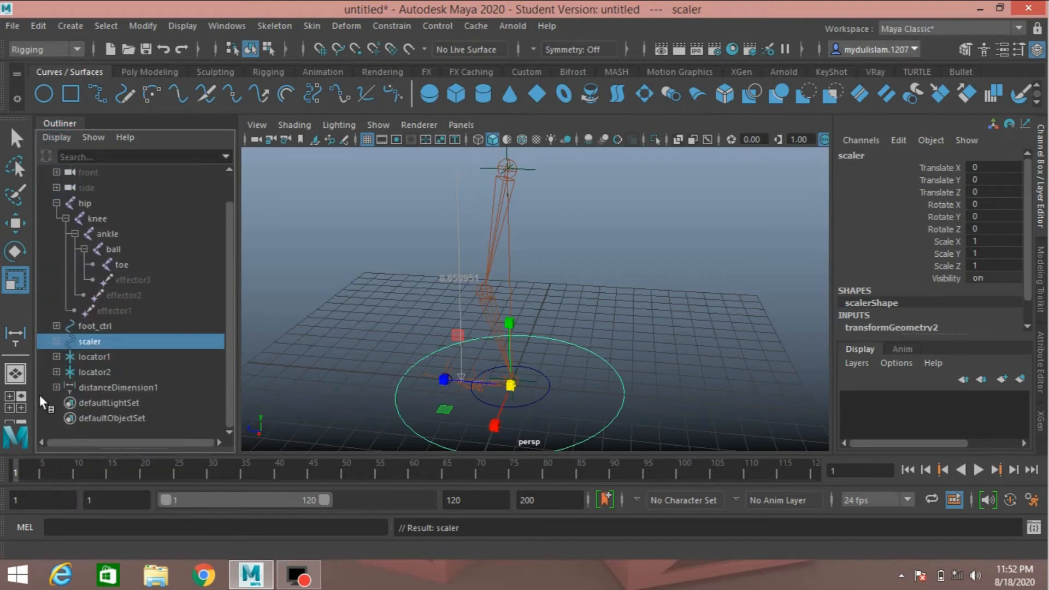
left_click(56, 386)
double_click(117, 403)
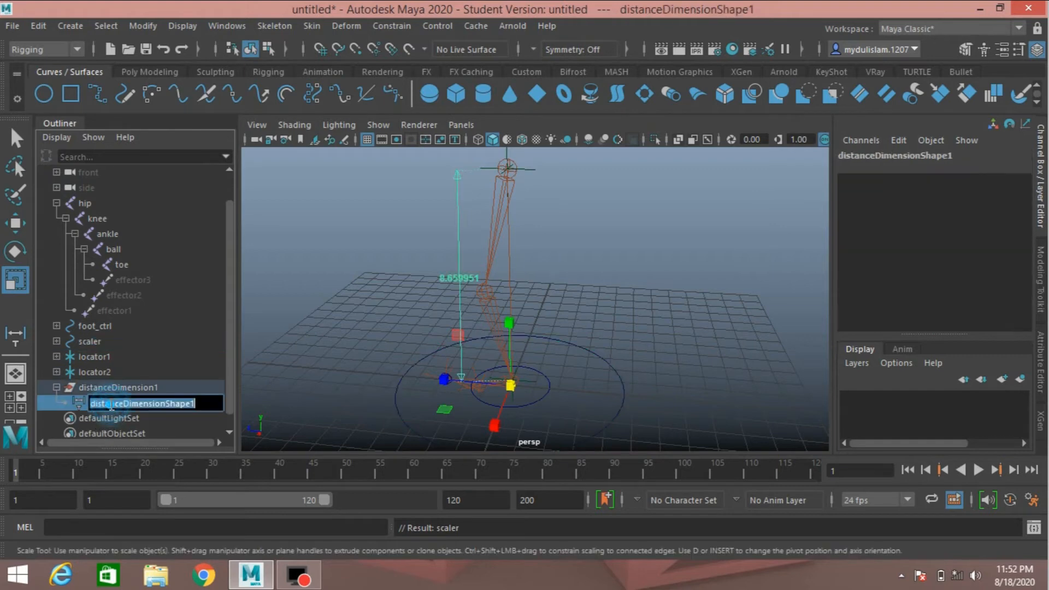
key("BackSpace")
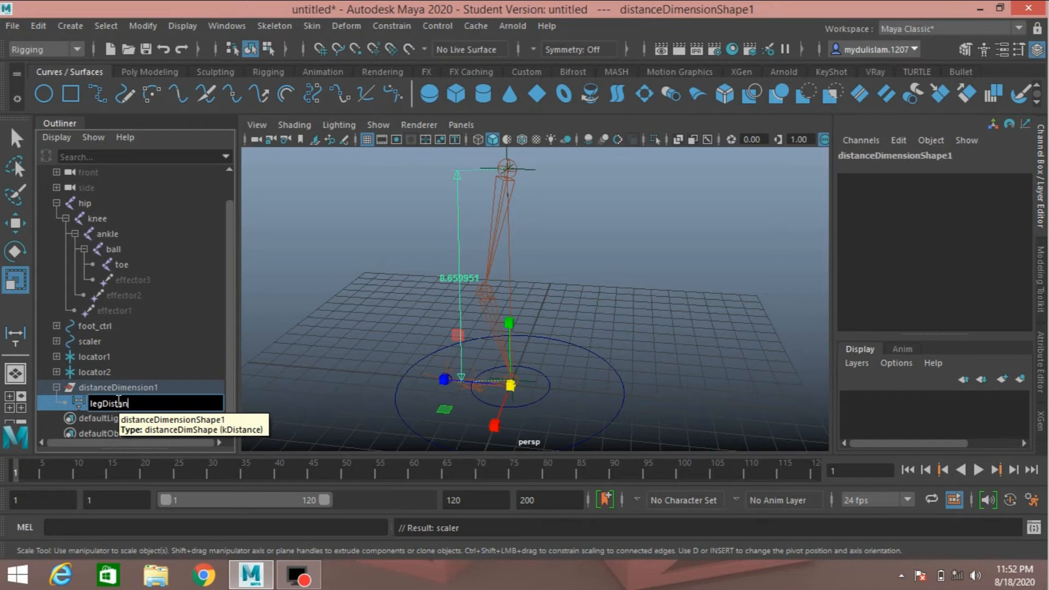
key("Return")
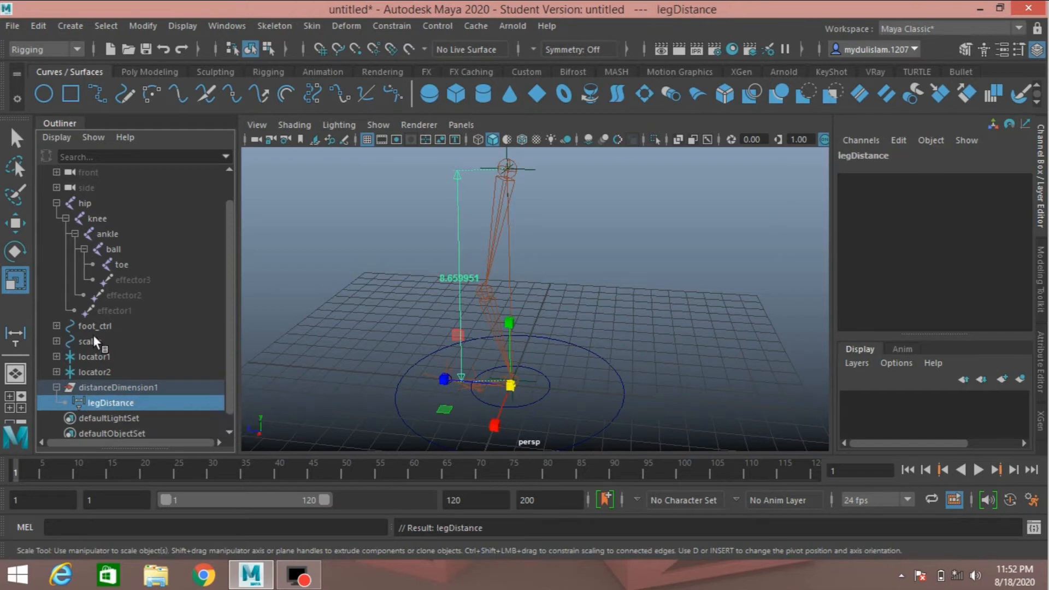
Open the Node Editor with the legDistance node, narrow its window so the leg stays visible, and move the node to the graph's upper-left area
left_click(224, 26)
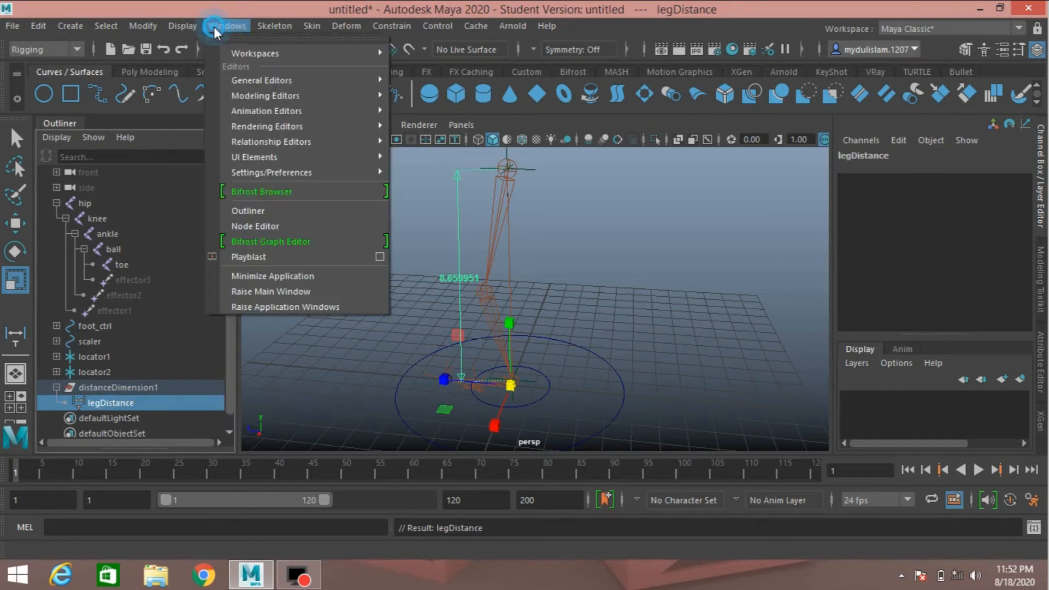
left_click(251, 226)
left_click_drag(259, 144, 173, 22)
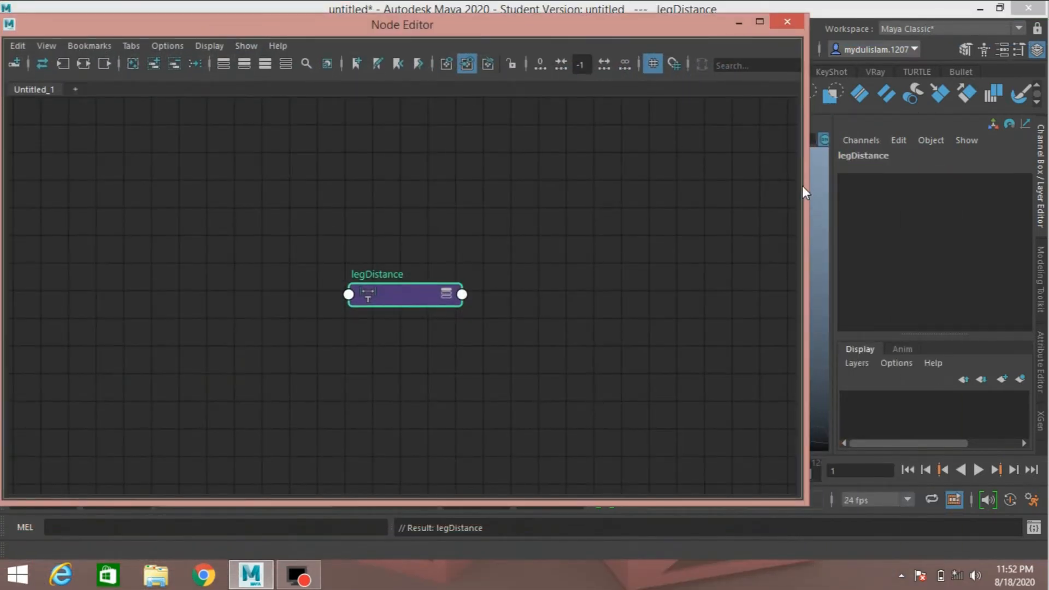
left_click_drag(805, 187, 616, 206)
left_click_drag(387, 295, 89, 148)
left_click(682, 8)
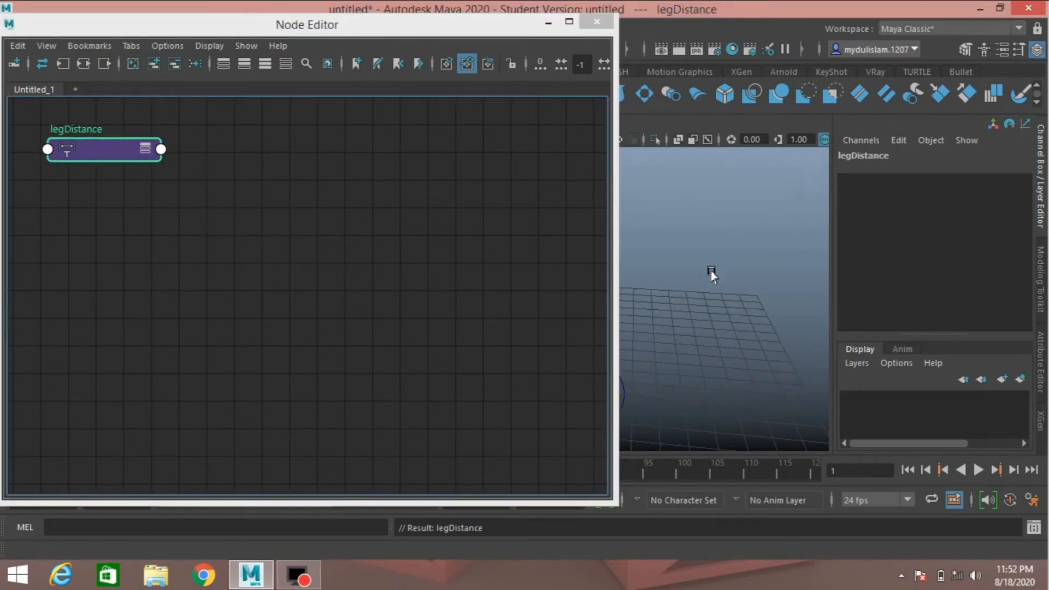
scroll(731, 286, "down", 5)
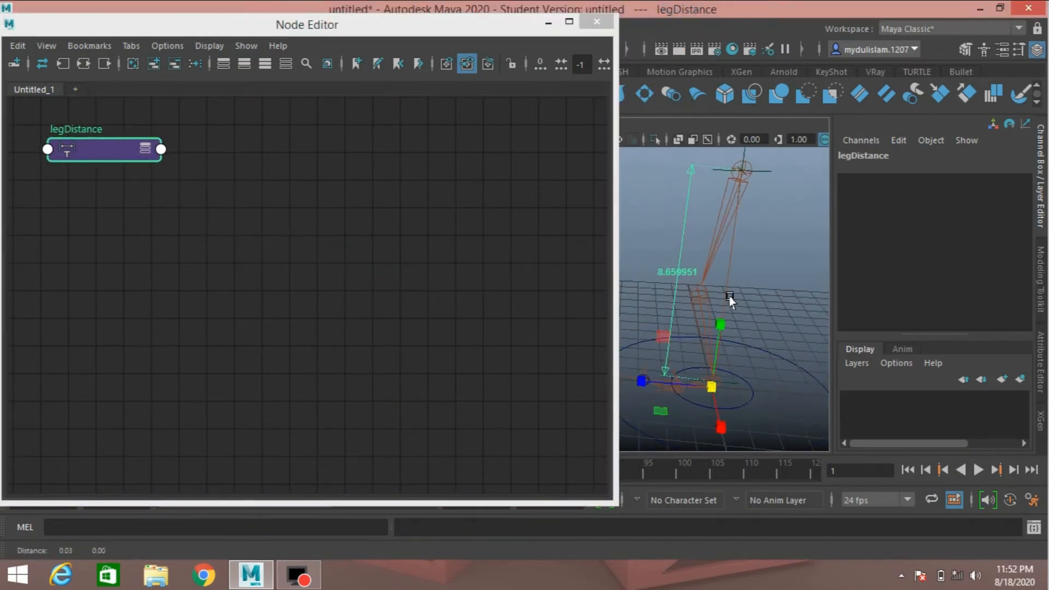
Expand the legDistance node to show its full attribute list
left_click(145, 151)
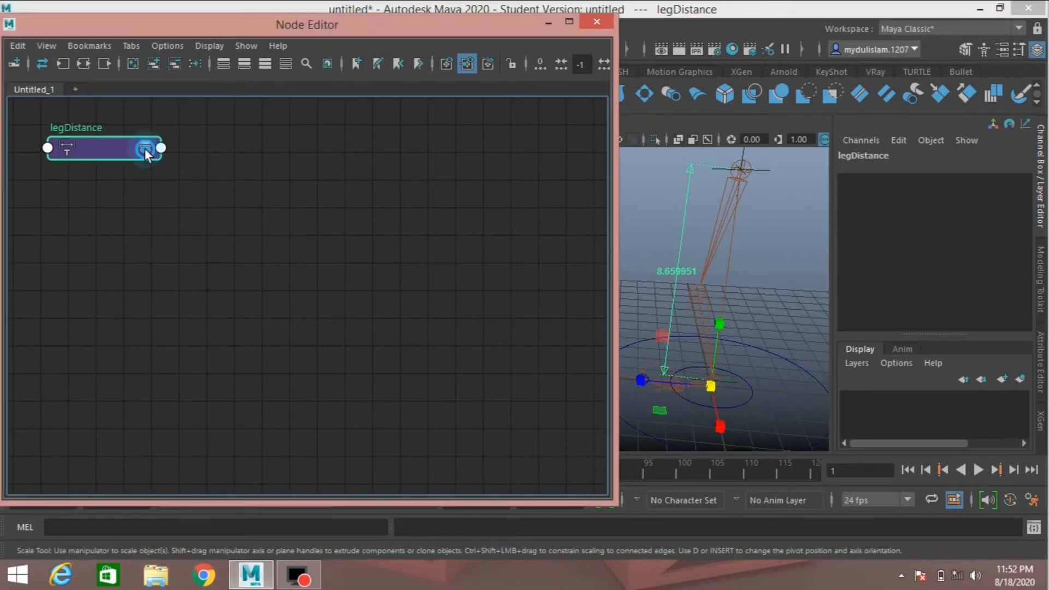
left_click(144, 151)
left_click(145, 149)
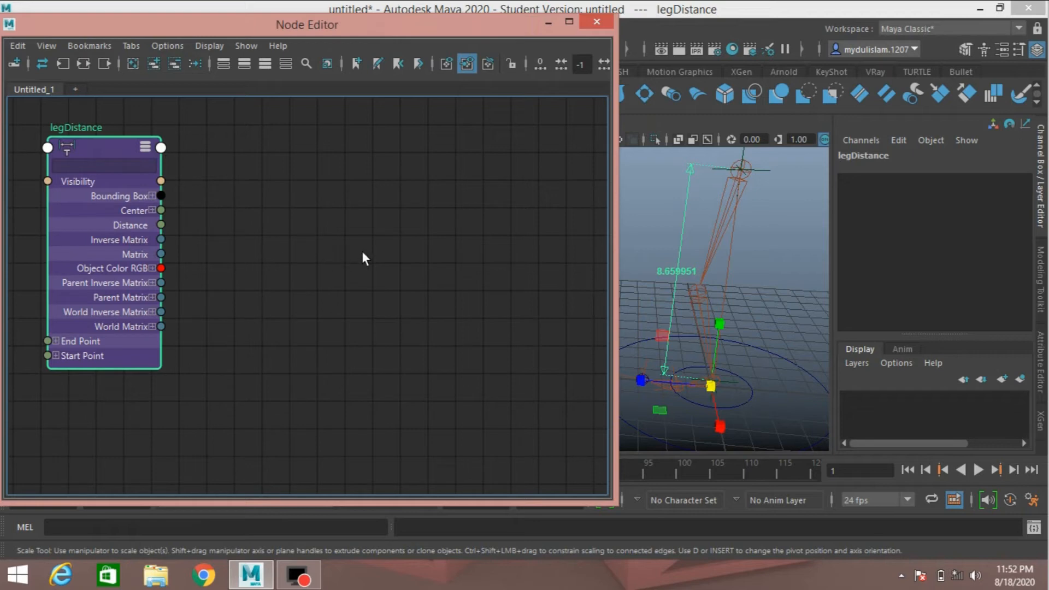
Add a multiplyDivide node to the graph and place it beside legDistance
key("Tab")
type("mul")
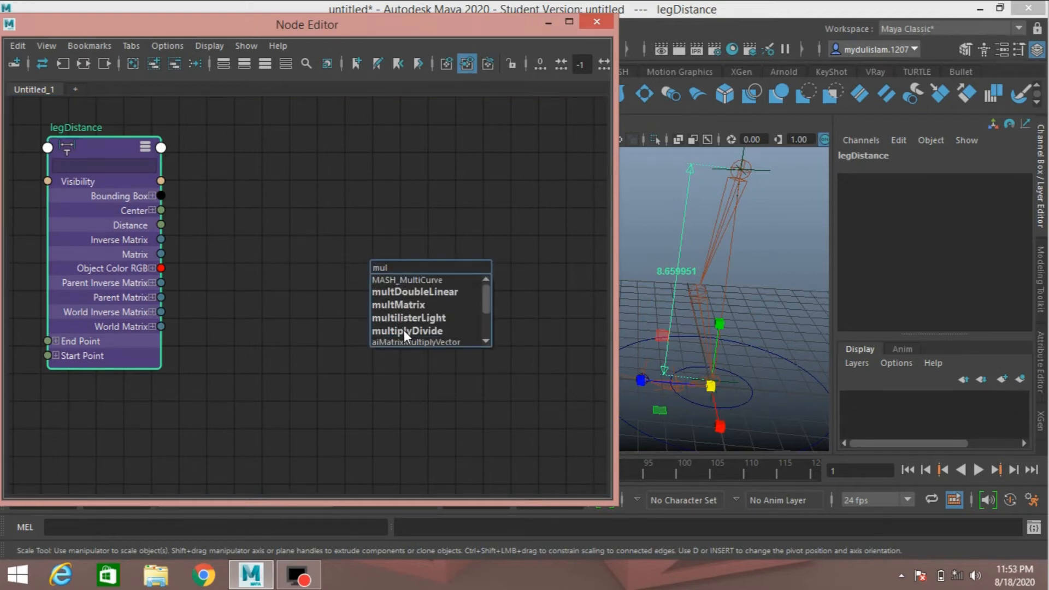
left_click(404, 330)
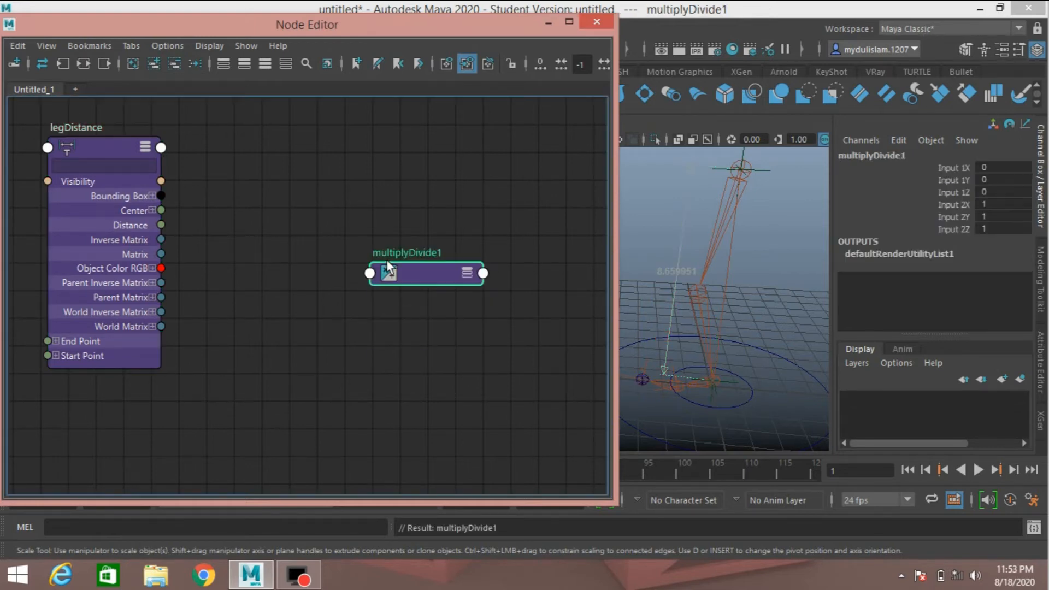
left_click_drag(387, 261, 260, 168)
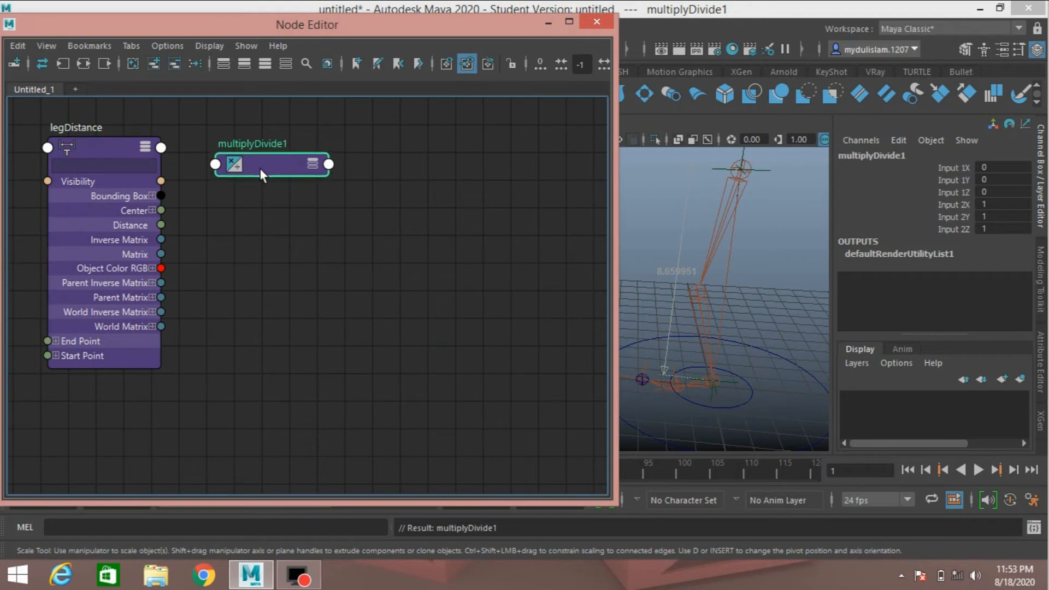
Expand the multiplyDivide node's inputs and outputs and connect legDistance's Distance output to its Input 1X
left_click(311, 164)
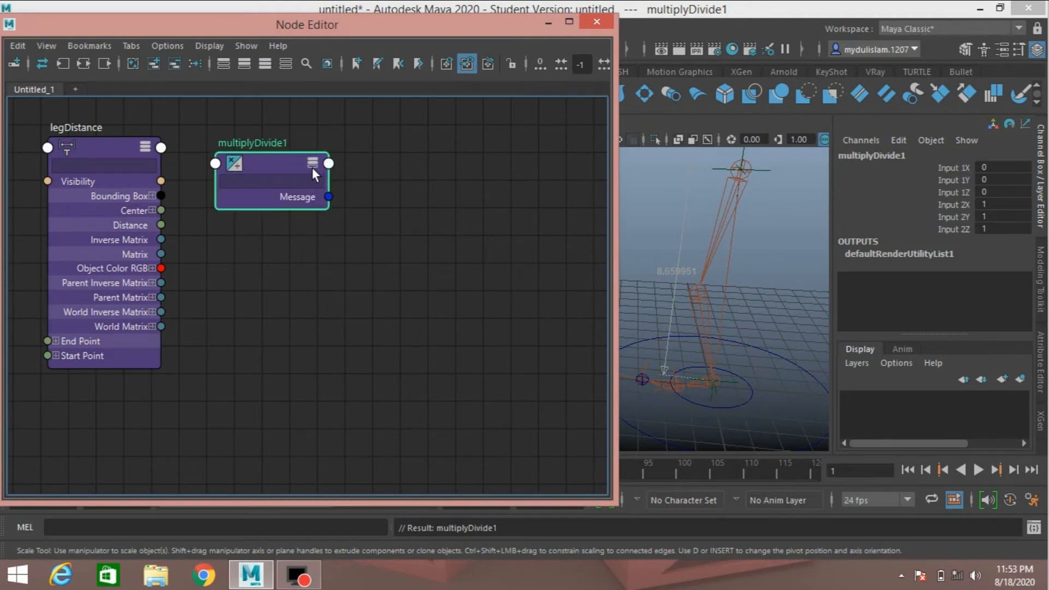
left_click(313, 167)
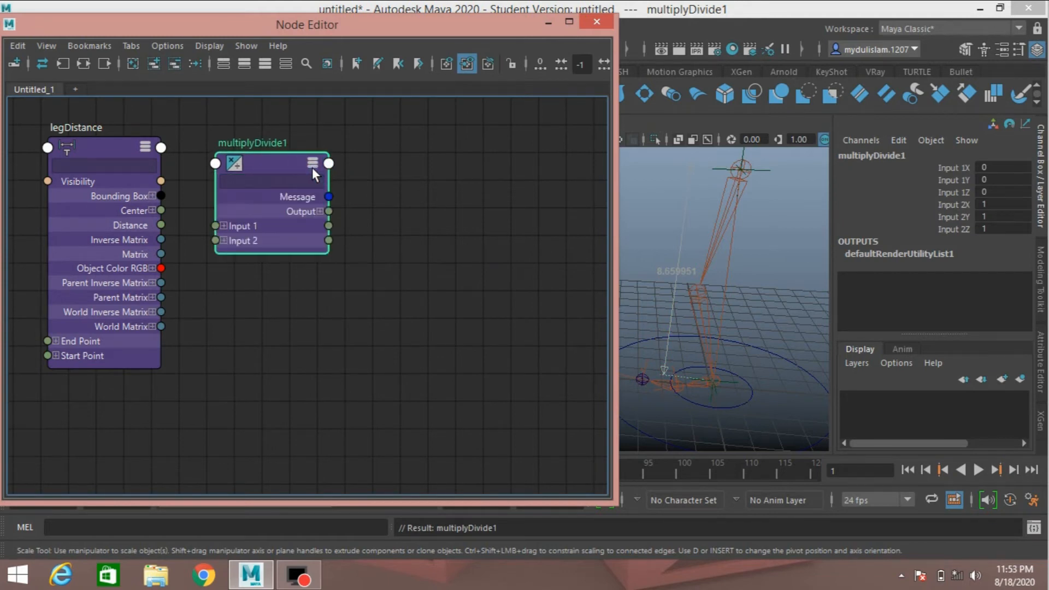
left_click(223, 226)
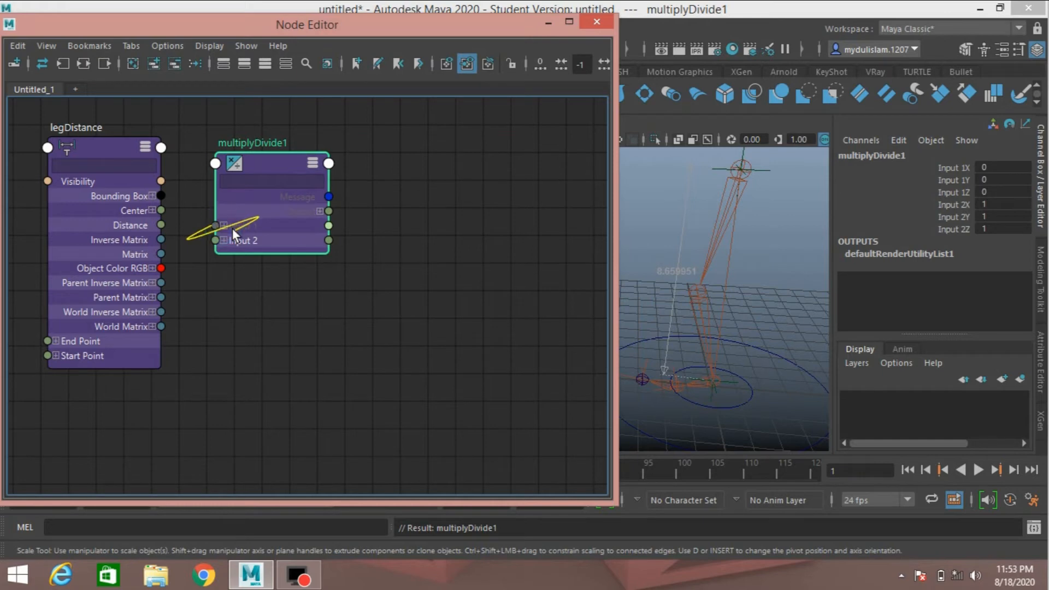
left_click(319, 212)
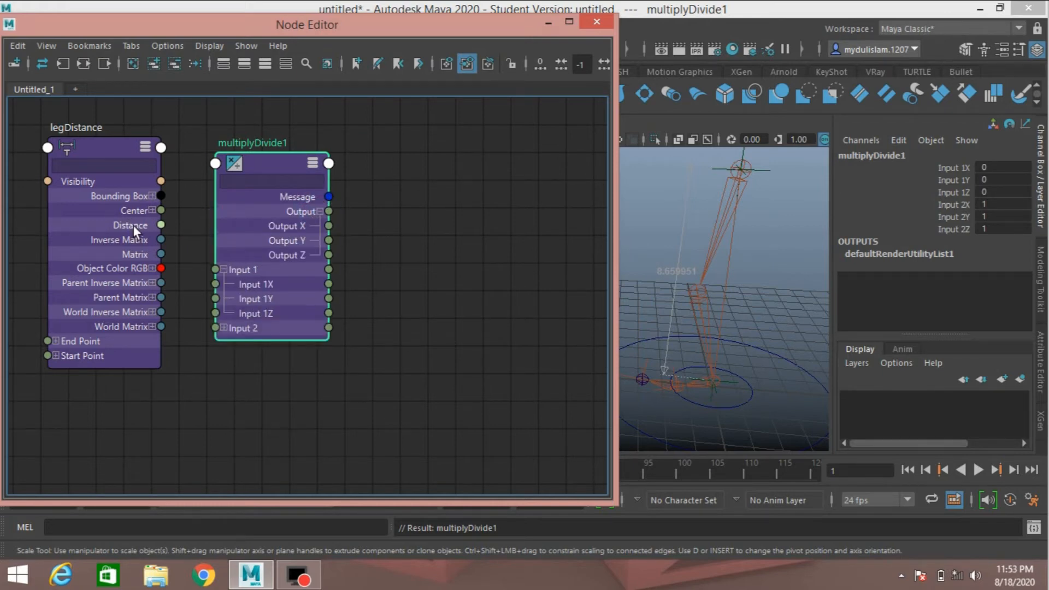
left_click_drag(160, 224, 215, 284)
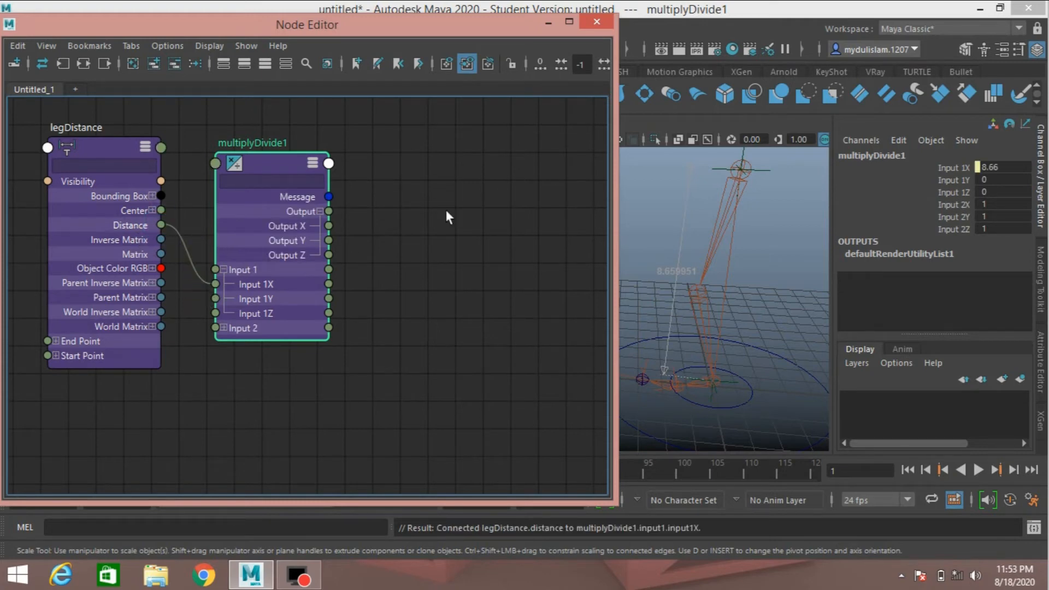
key("Tab")
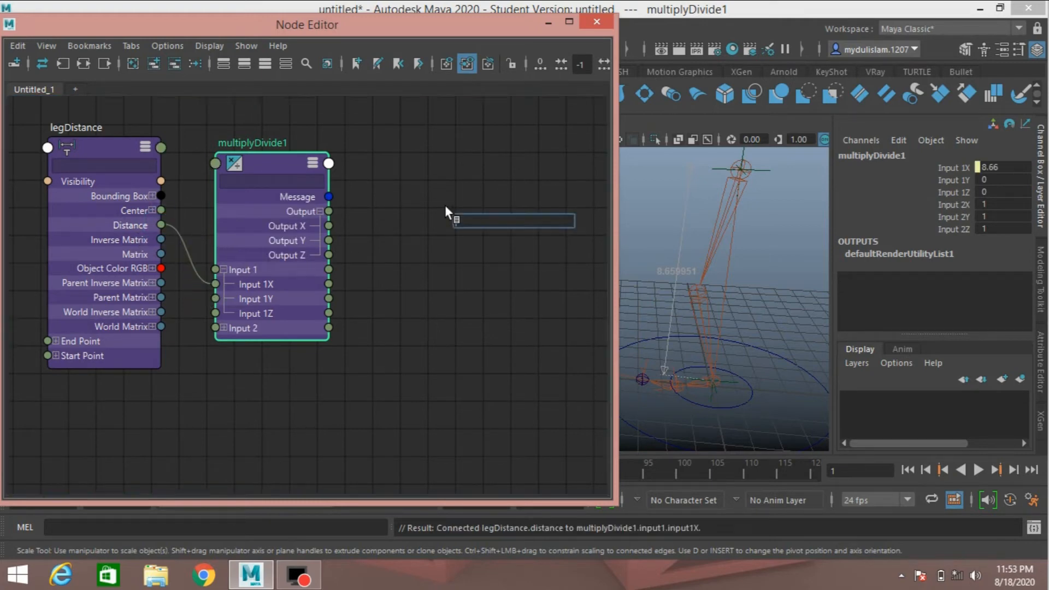
type("con")
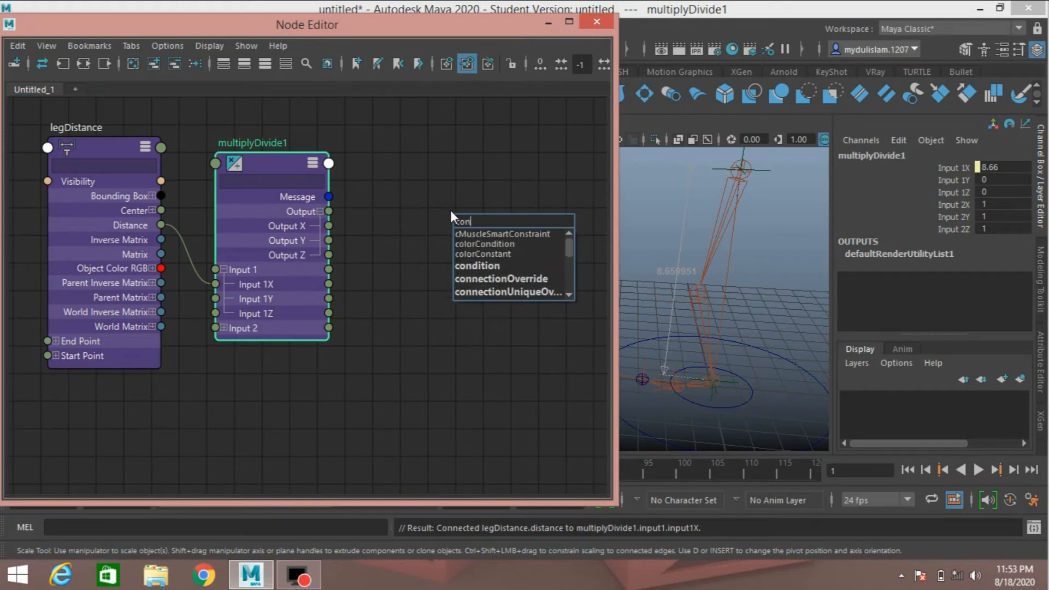
left_click(485, 278)
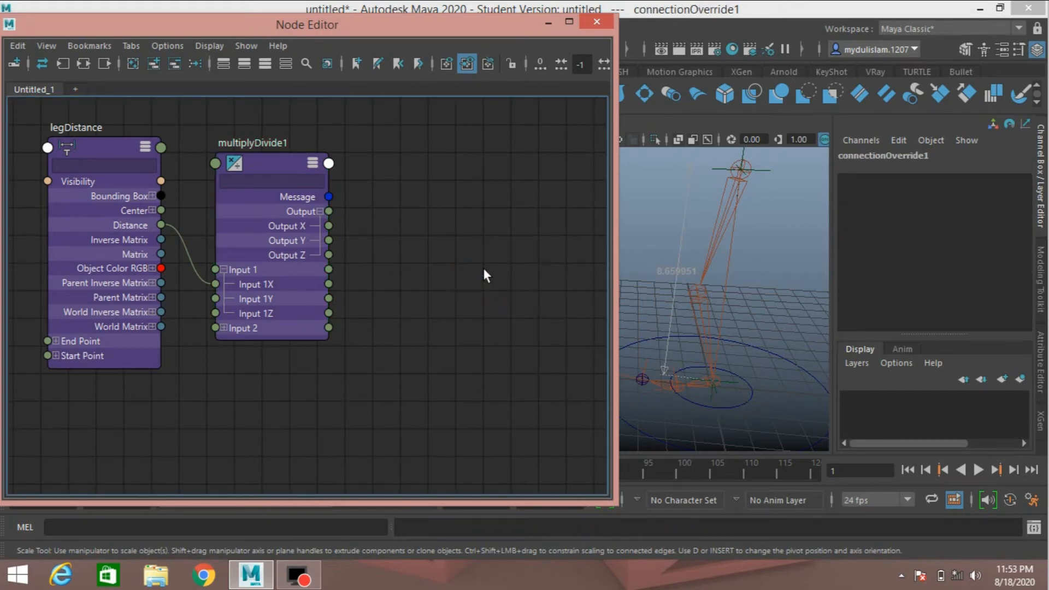
key("ctrl+z")
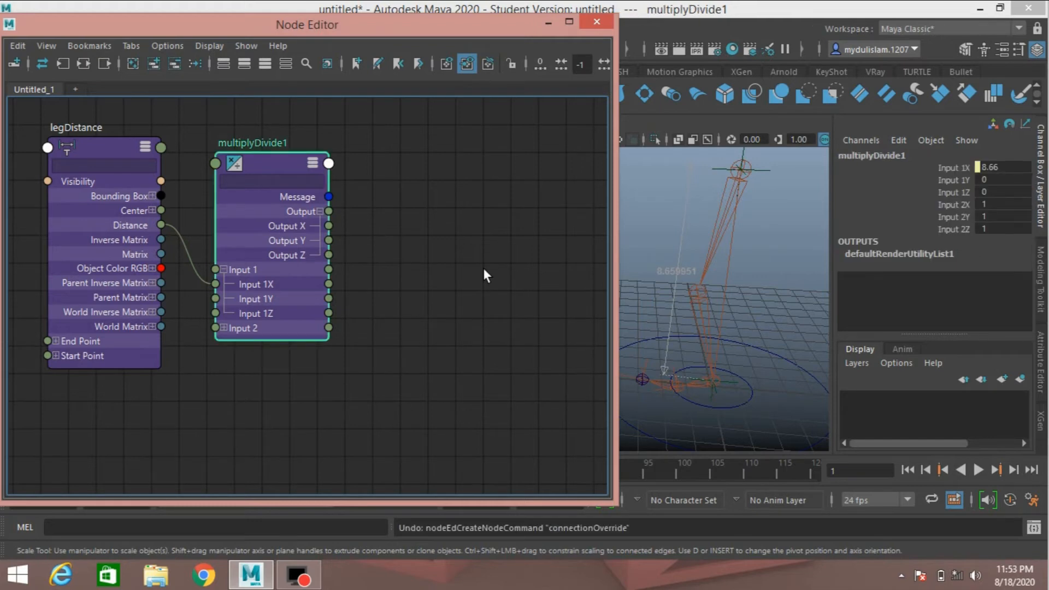
Add a condition node to the graph and place it beside the multiplyDivide node
key("Tab")
type("c")
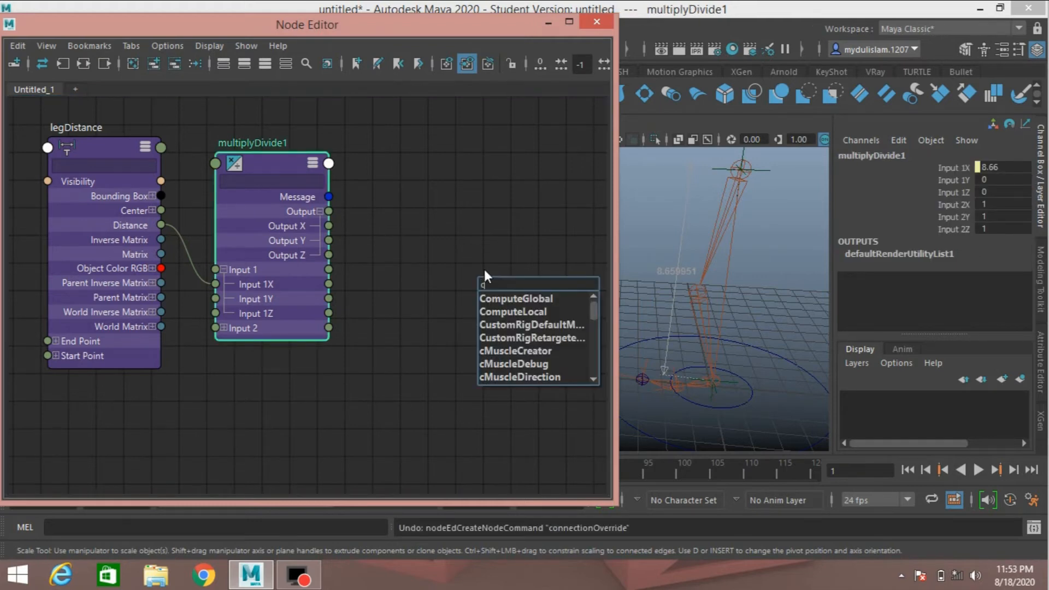
type("ond")
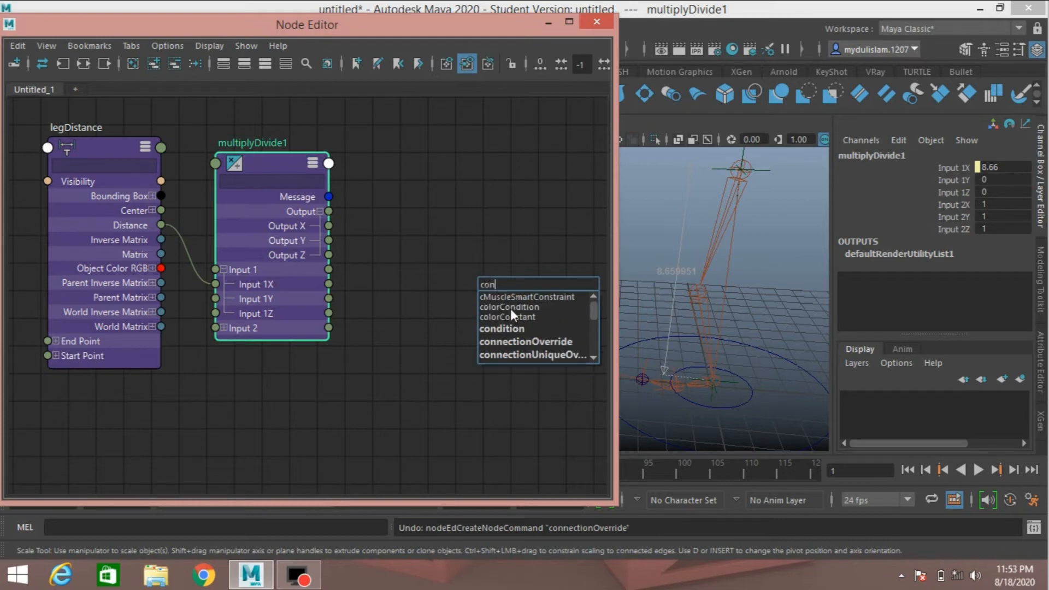
left_click(513, 330)
left_click_drag(519, 299, 441, 188)
Expand the condition node's attributes and connect legDistance's Distance output to its First Term
left_click(496, 190)
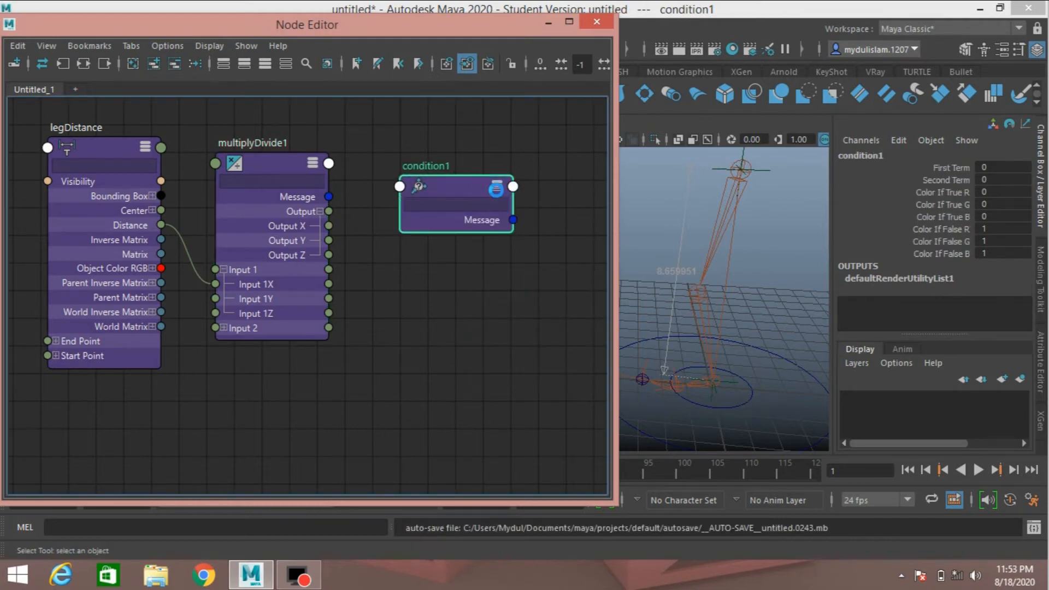
left_click(492, 299)
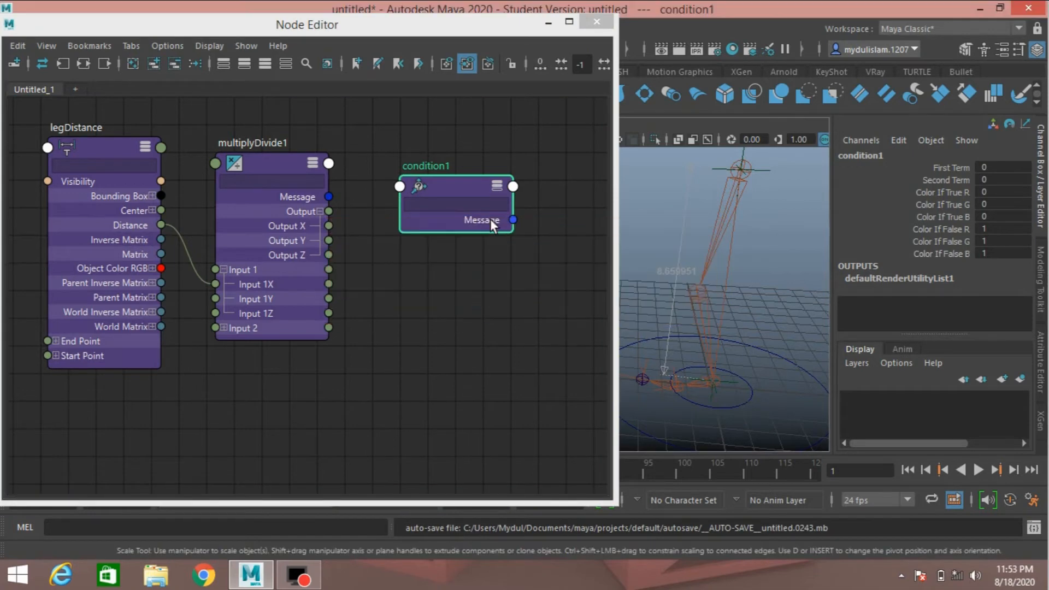
left_click(496, 186)
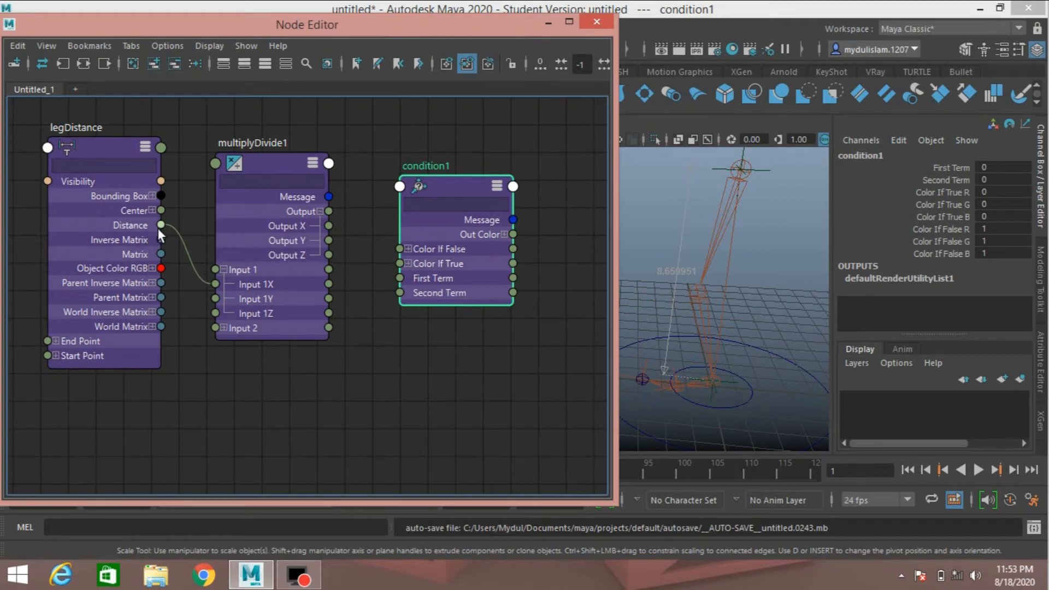
left_click_drag(160, 224, 401, 276)
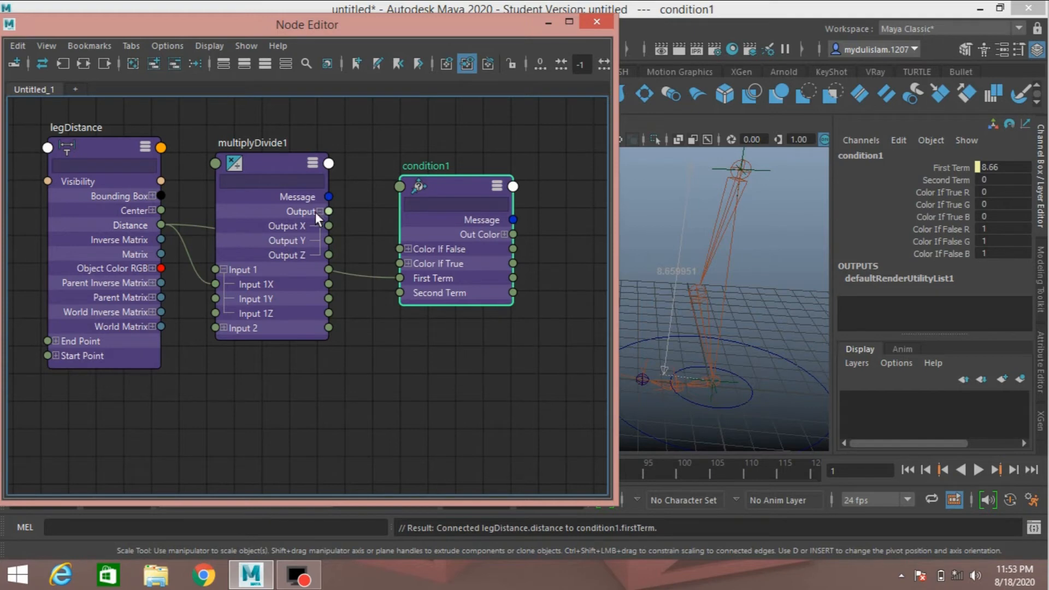
Set the multiplyDivide node's operation to Divide and copy its Input 1X value, 8.660, into Input 2X
left_click(271, 163)
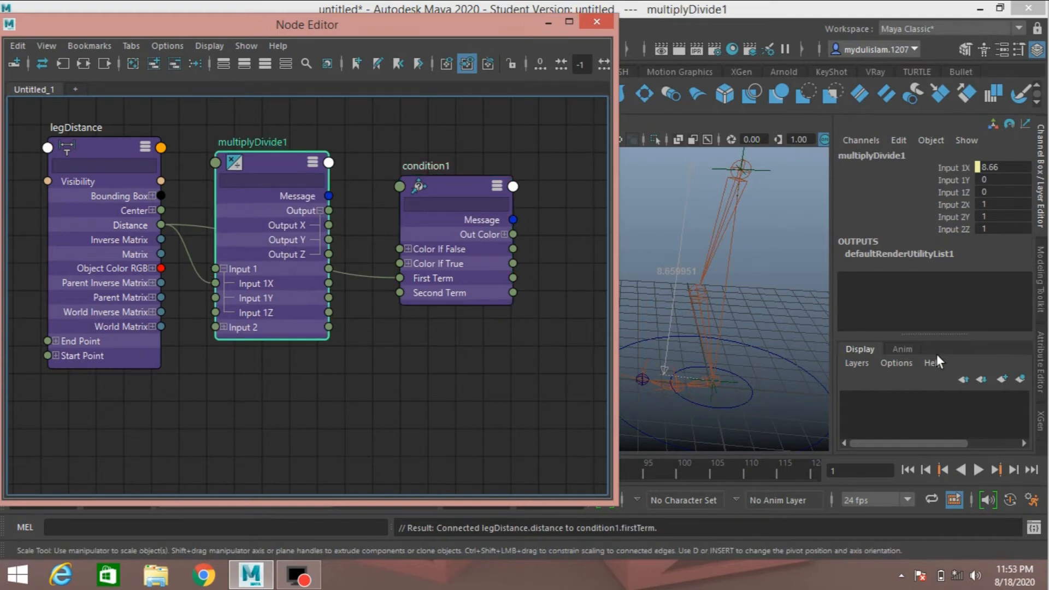
left_click(1040, 361)
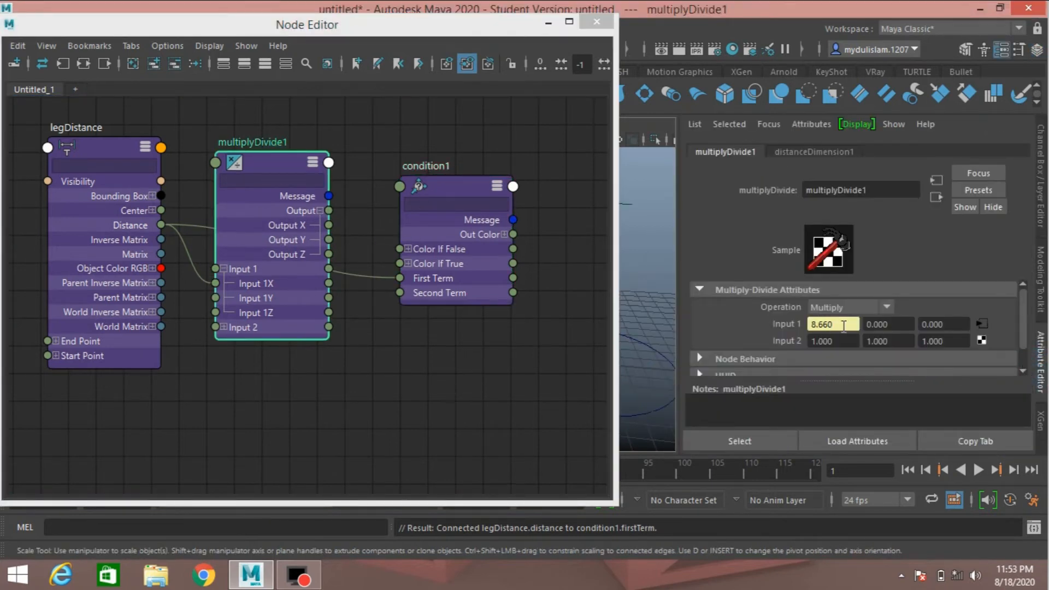
left_click(844, 324)
left_click_drag(844, 324, 800, 321)
key("ctrl+c")
left_click(847, 308)
left_click(835, 354)
left_click_drag(844, 341, 793, 336)
key("ctrl+v")
key("Return")
Expand the condition node's Color If True and connect multiplyDivide's Output X to Color If True R
left_click(468, 192)
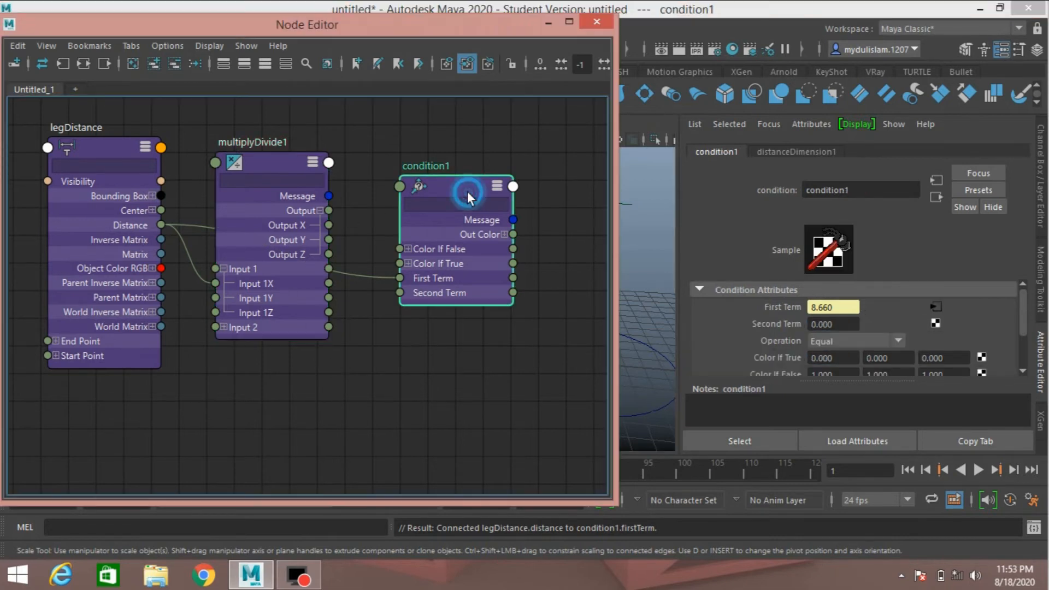
left_click(407, 263)
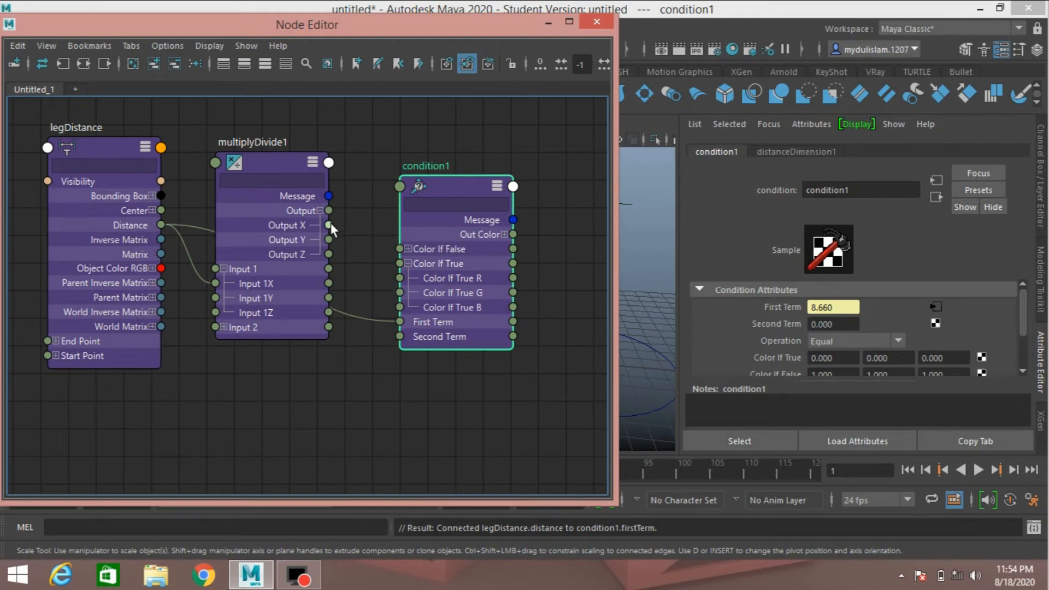
left_click_drag(329, 223, 398, 278)
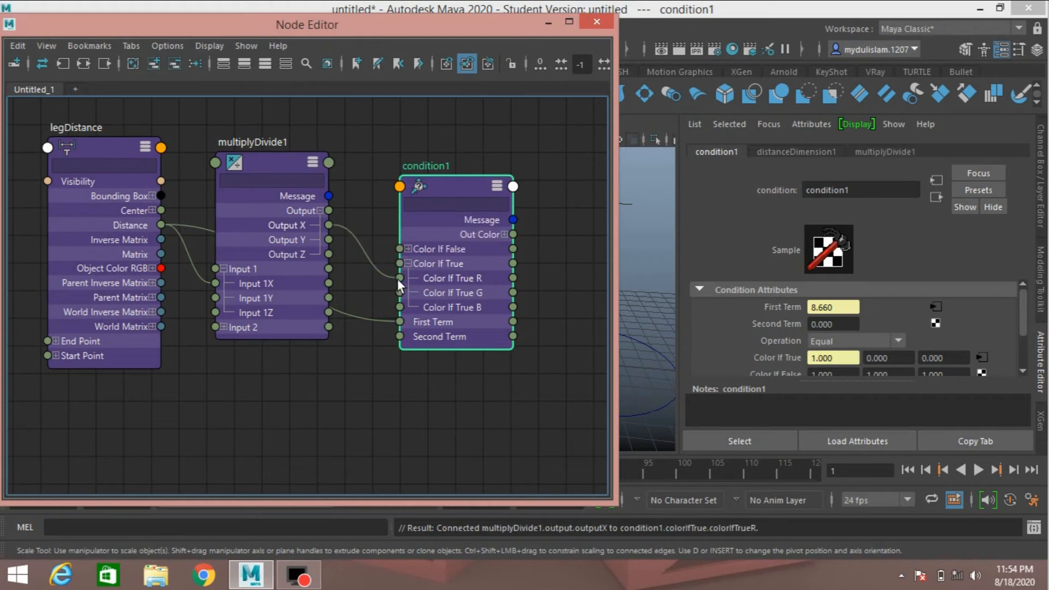
Set the condition node's Second Term to 8.66 and its operation to Greater or Equal
double_click(834, 324)
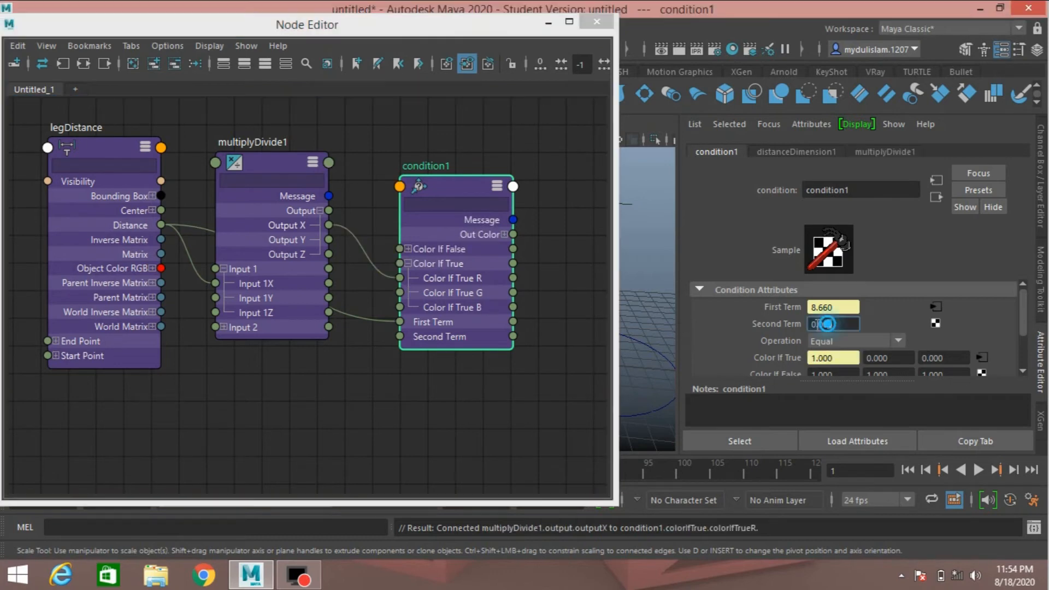
type("8.66")
key("Return")
left_click(845, 342)
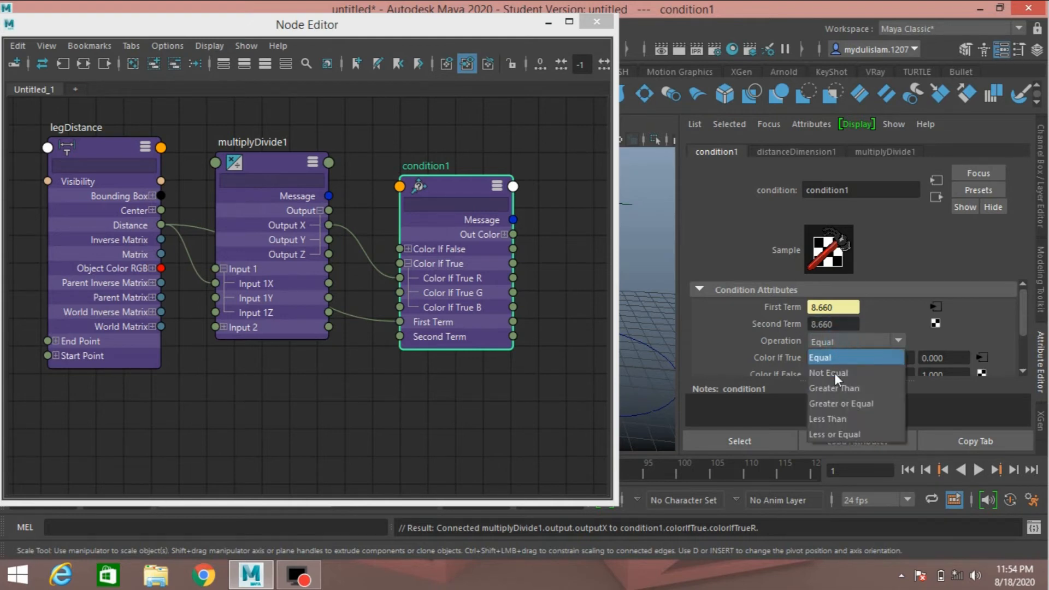
left_click(835, 402)
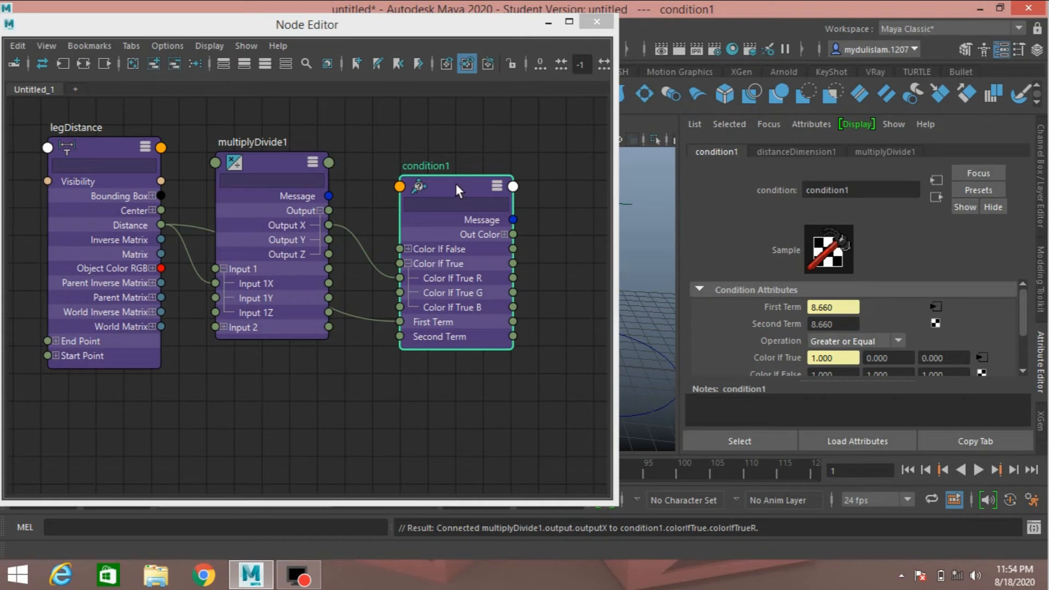
Minimize the Node Editor and open the Connection Editor with condition1 as the source and the hip joint as the target
left_click(548, 22)
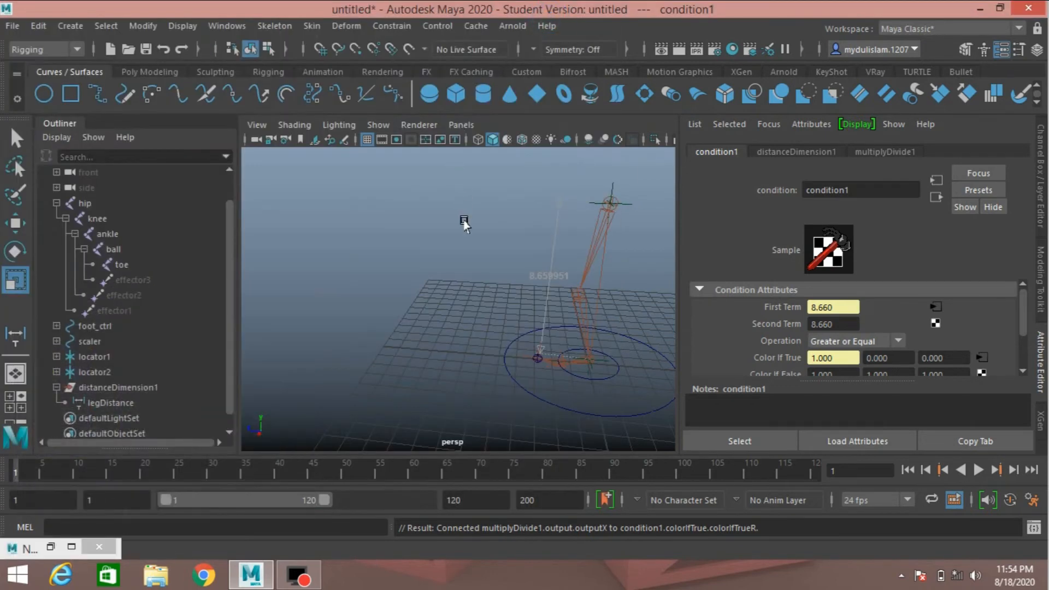
left_click(227, 26)
left_click(348, 82)
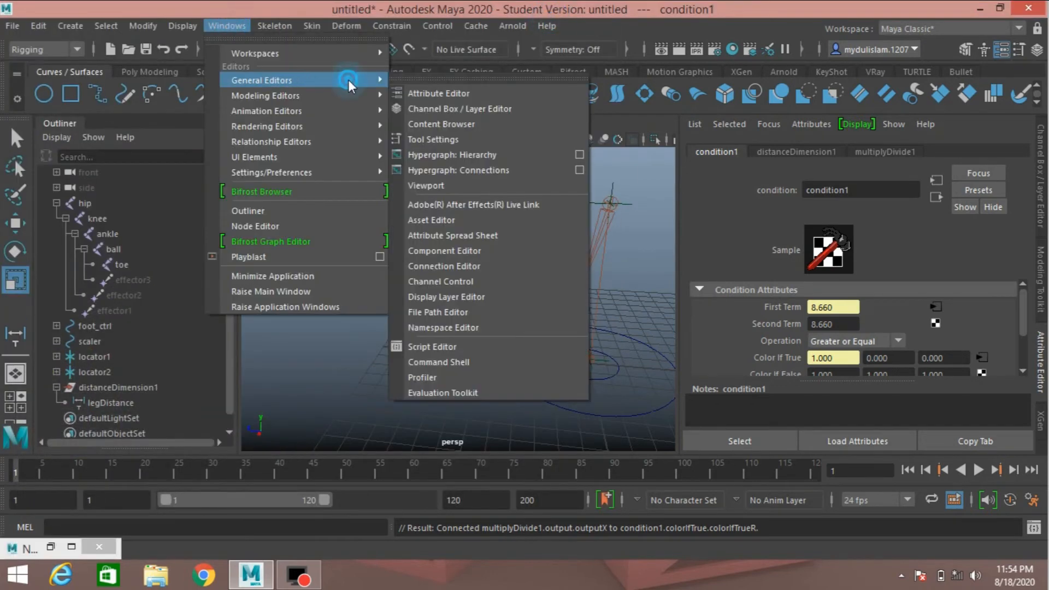
left_click(469, 266)
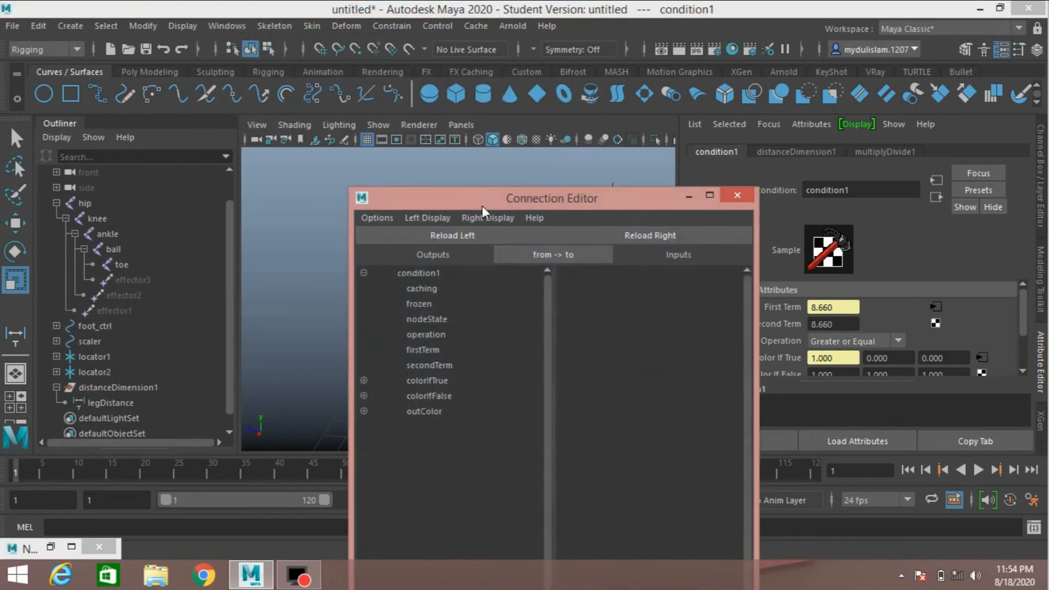
left_click_drag(483, 203, 299, 144)
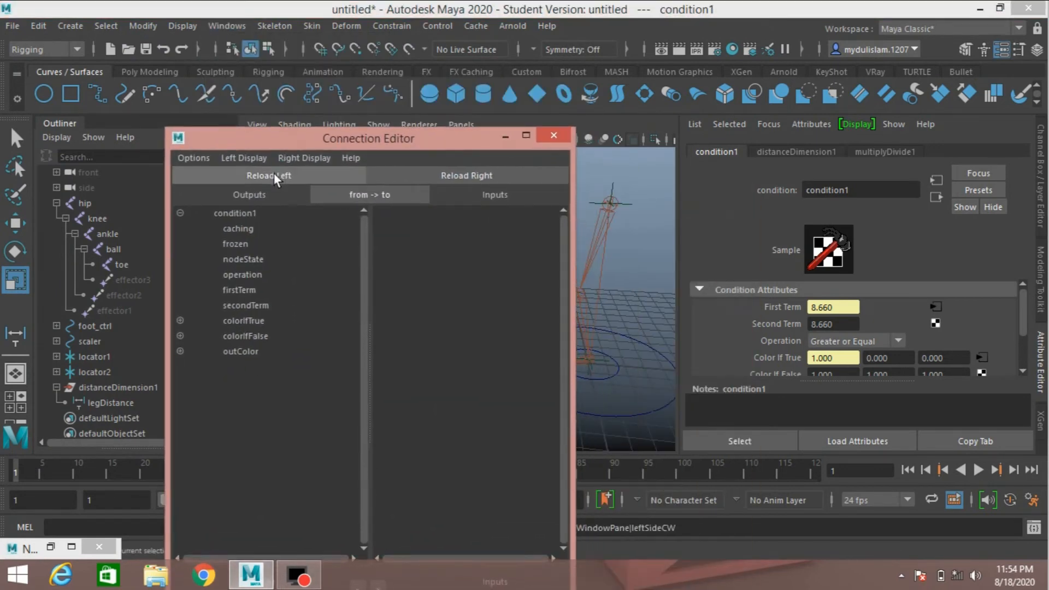
left_click(85, 203)
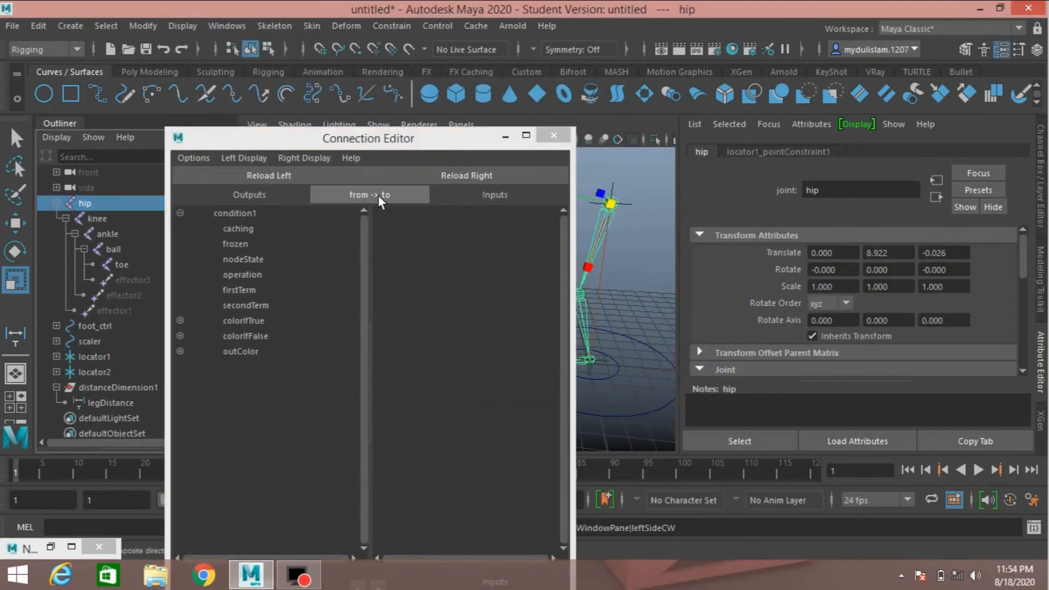
left_click(447, 174)
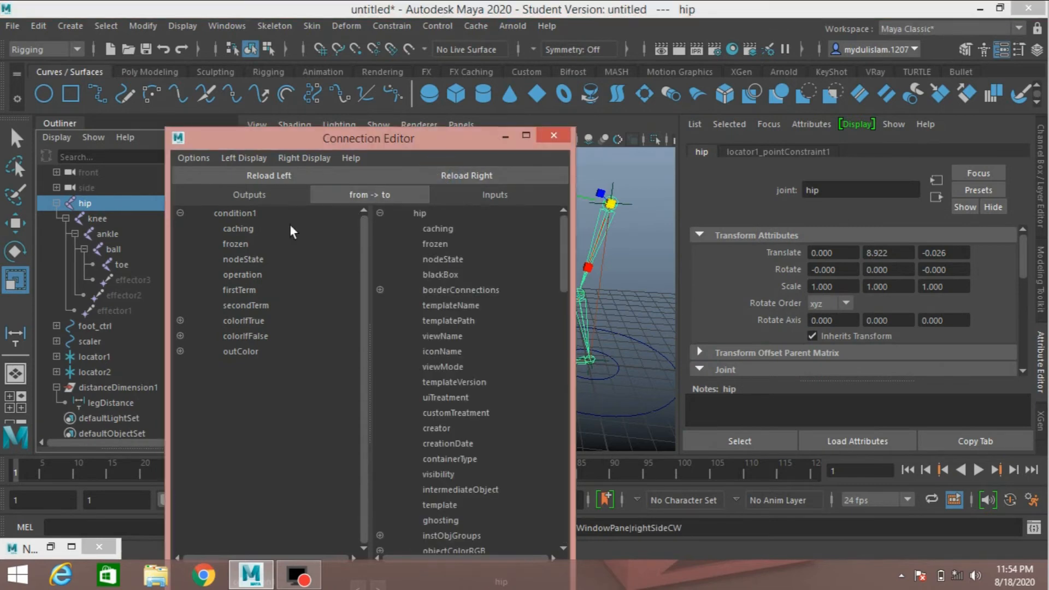
Connect condition1's outColorR to the hip joint's scaleX
left_click(180, 351)
left_click(251, 367)
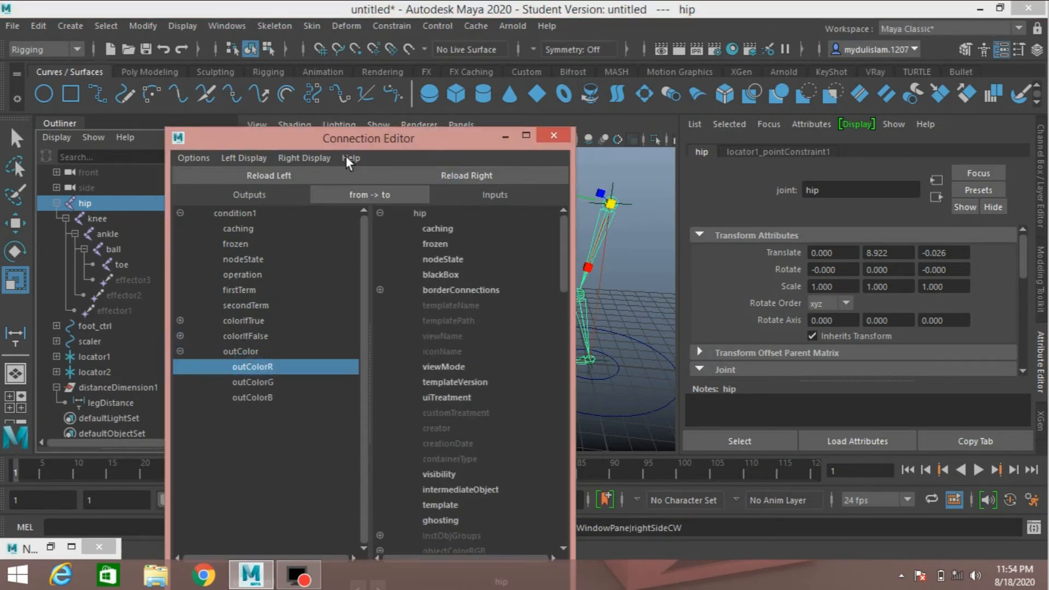
left_click_drag(370, 140, 240, 85)
scroll(327, 358, "down", 10)
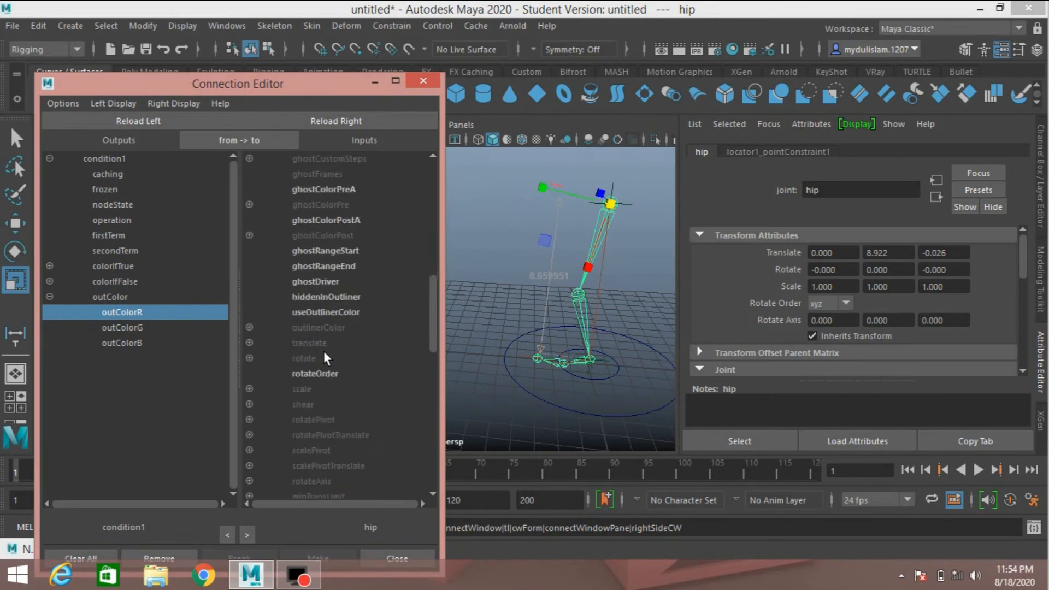
left_click(249, 389)
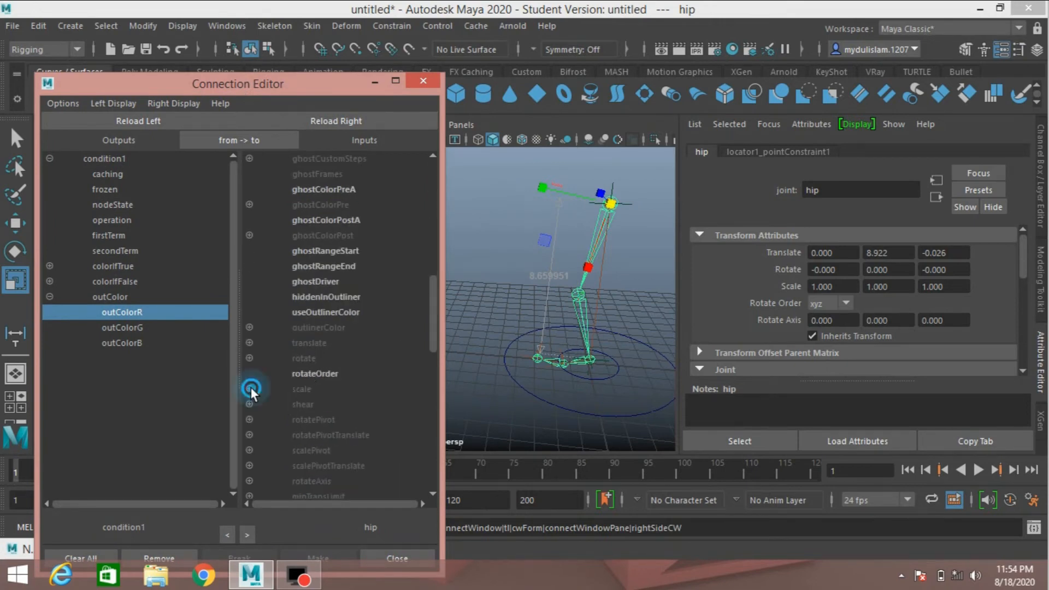
left_click(310, 404)
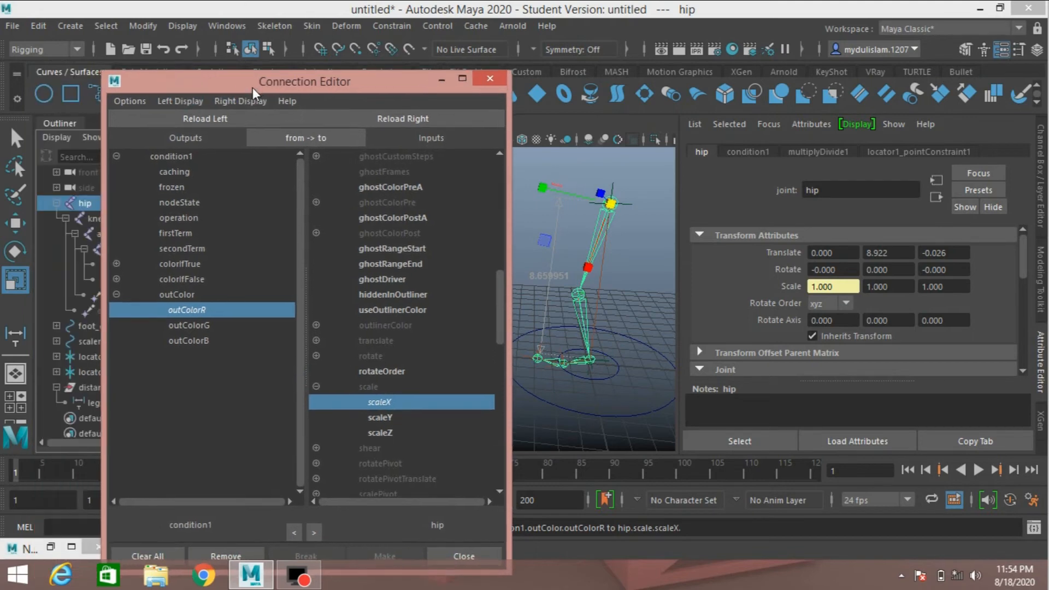
Load the knee joint as the target, connect condition1's outColorR to its scaleX, and minimize the Connection Editor
left_click(91, 219)
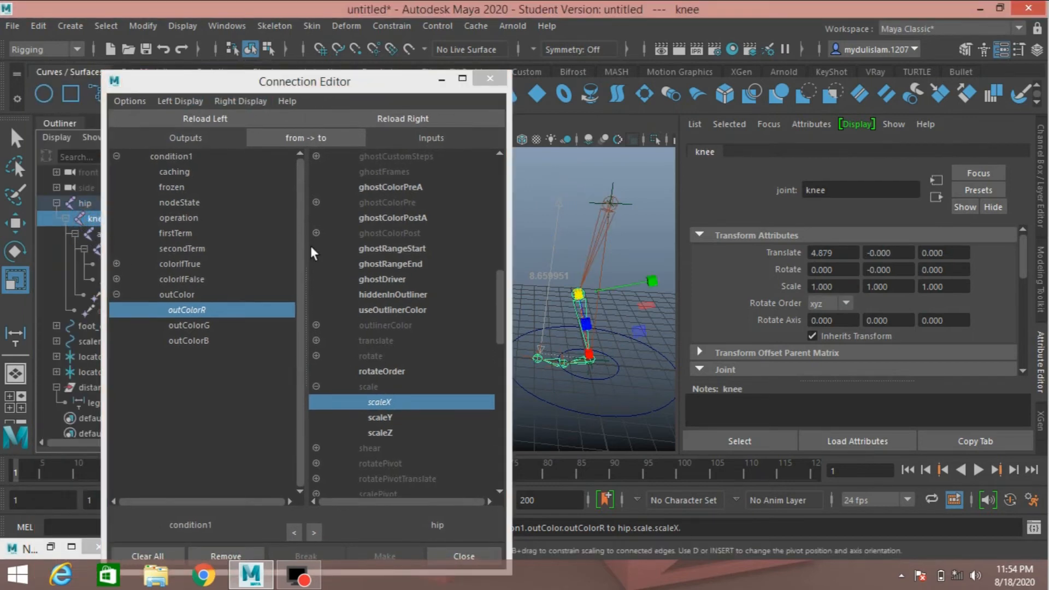
left_click(374, 119)
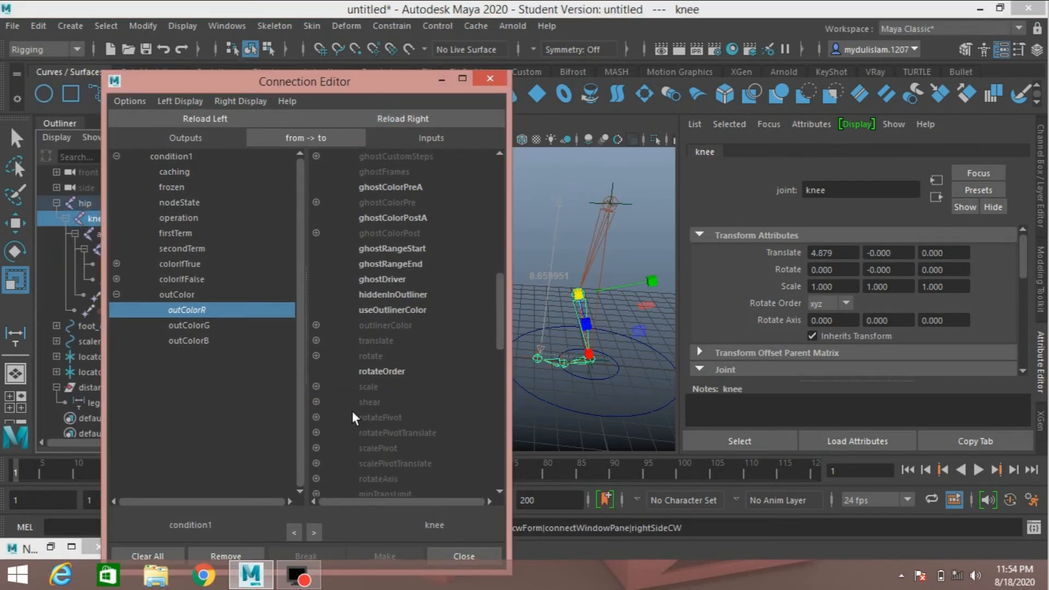
left_click(316, 386)
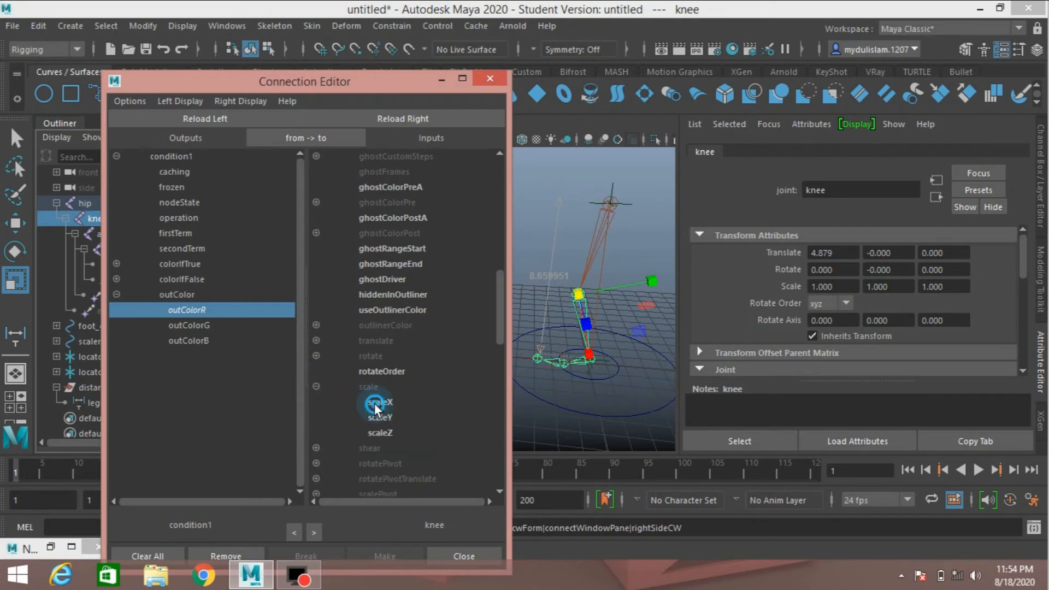
left_click(377, 402)
left_click(442, 79)
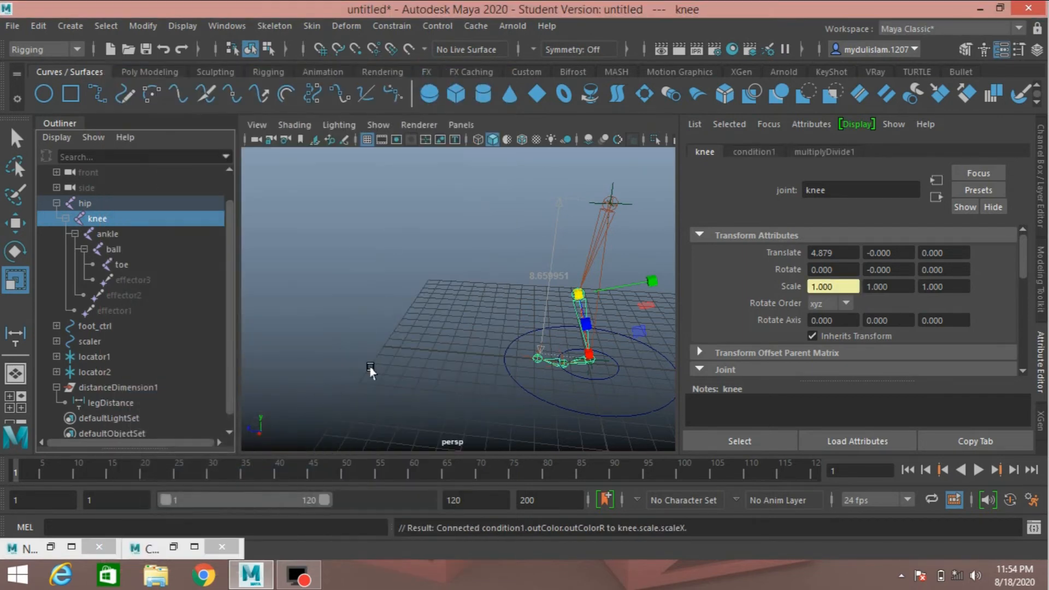
Move the foot_ctrl curve slightly downward along its vertical axis to test the leg stretch
left_click(180, 327)
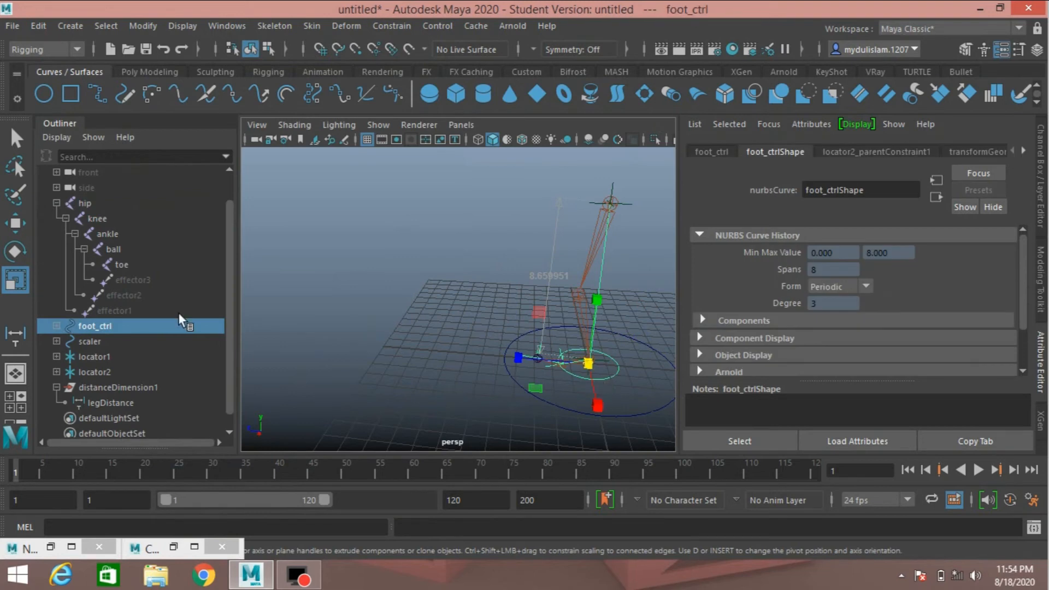
left_click(24, 230)
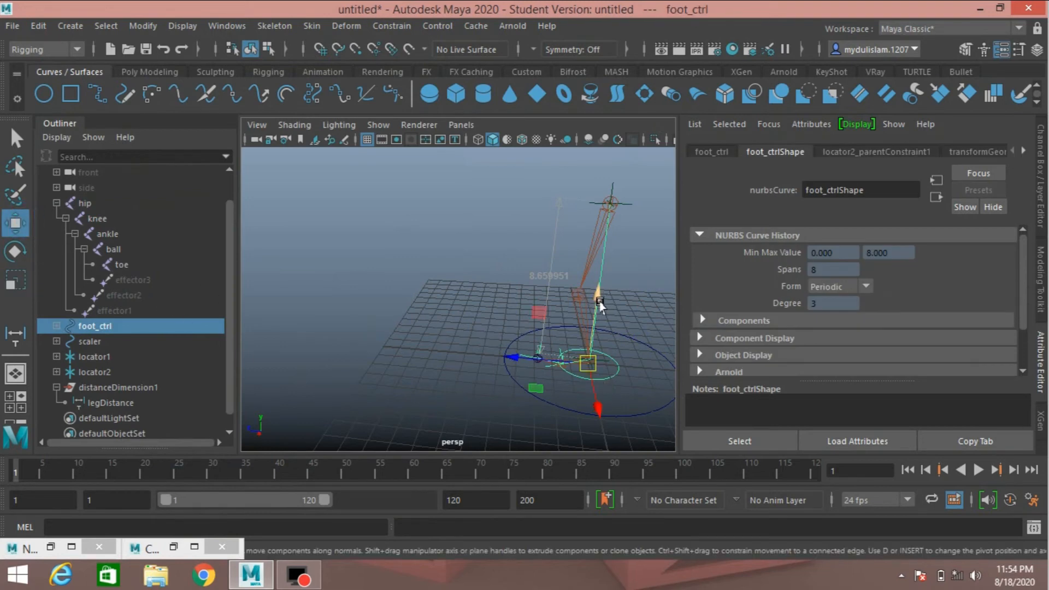
left_click_drag(597, 299, 587, 319)
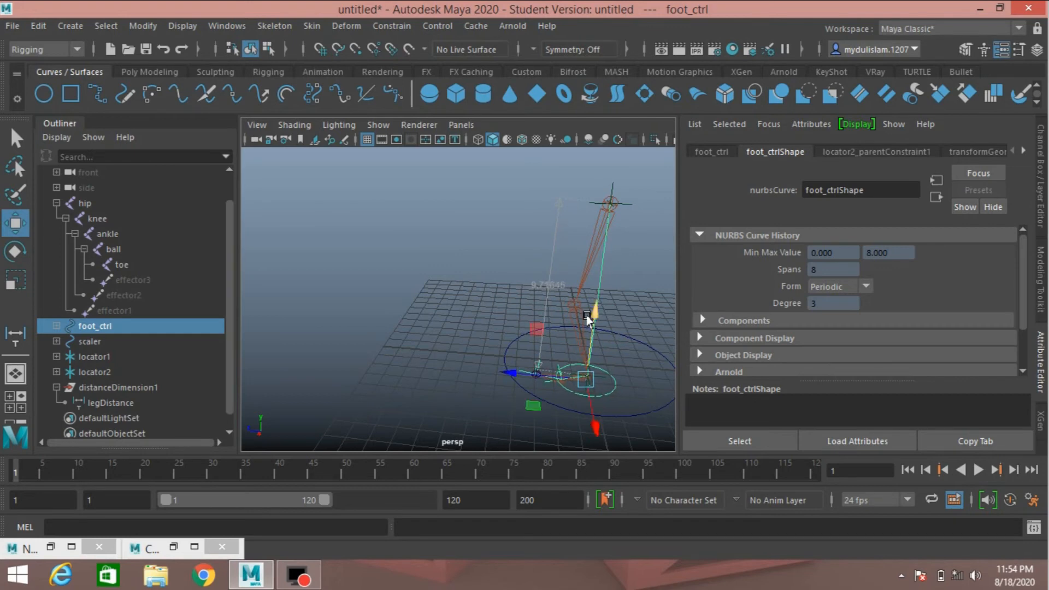
Undo the last foot_ctrl move and display the curve's transform channels
key("ctrl+z")
left_click(1041, 202)
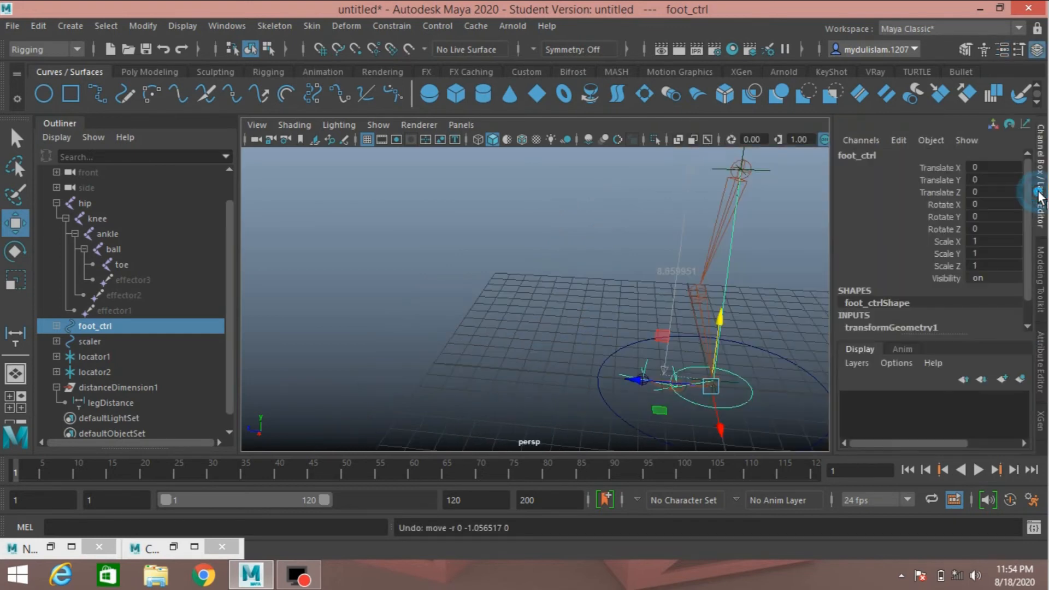
Spread the nodes apart in the Node Editor and drive condition1's First Term from multiplyDivide1's Output X instead of legDistance's Distance
left_click(56, 546)
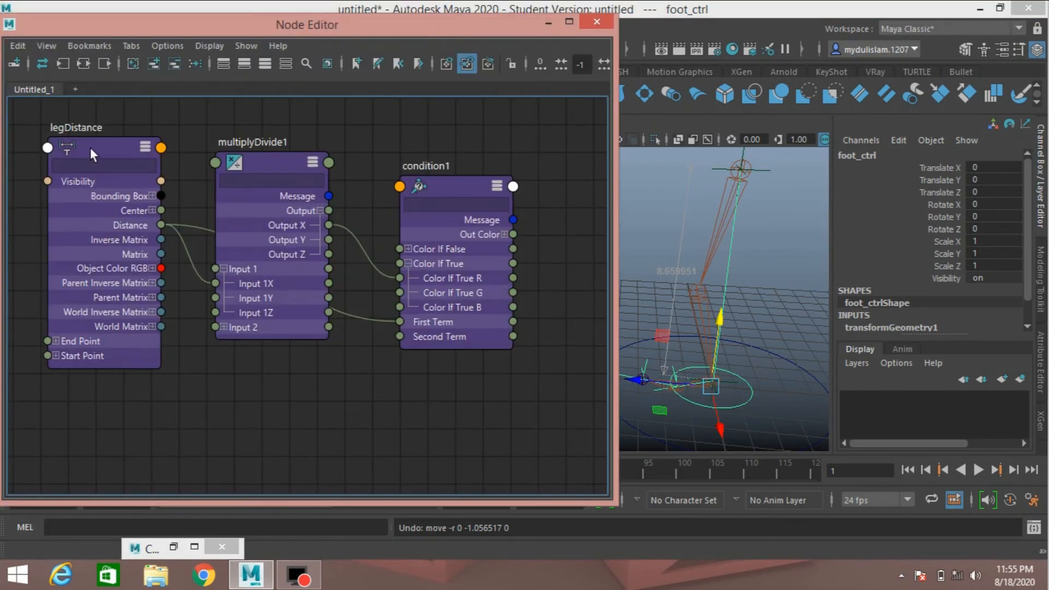
left_click_drag(273, 165, 302, 101)
left_click(96, 158)
left_click_drag(84, 178, 60, 230)
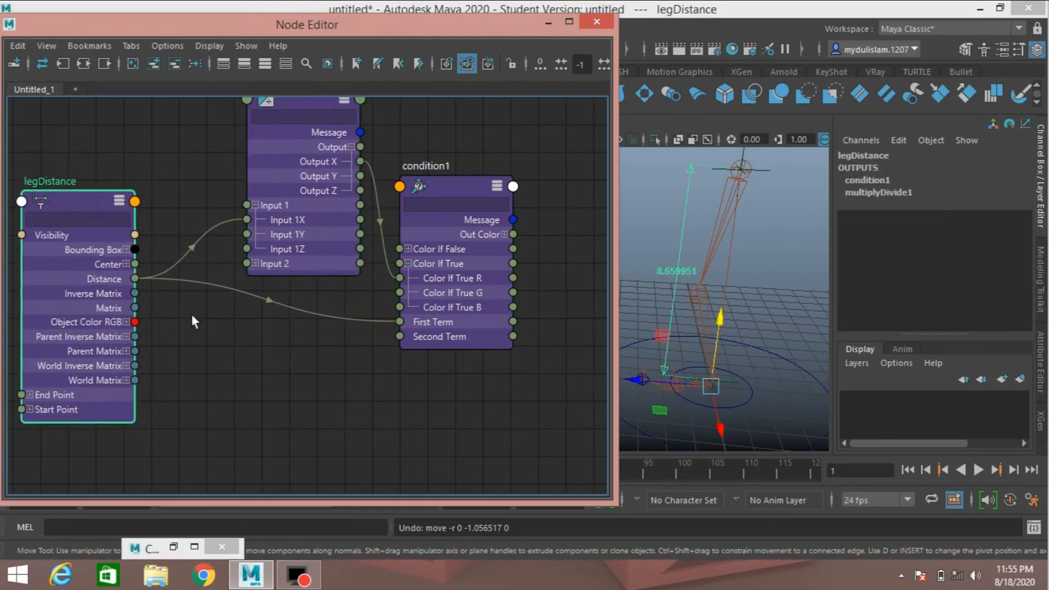
left_click(213, 281)
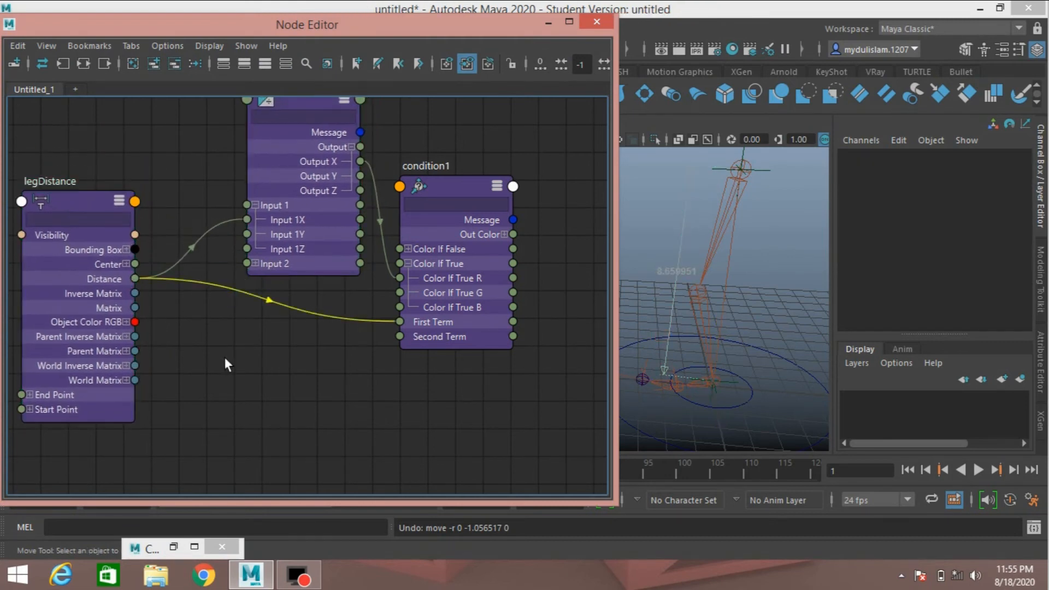
key("Delete")
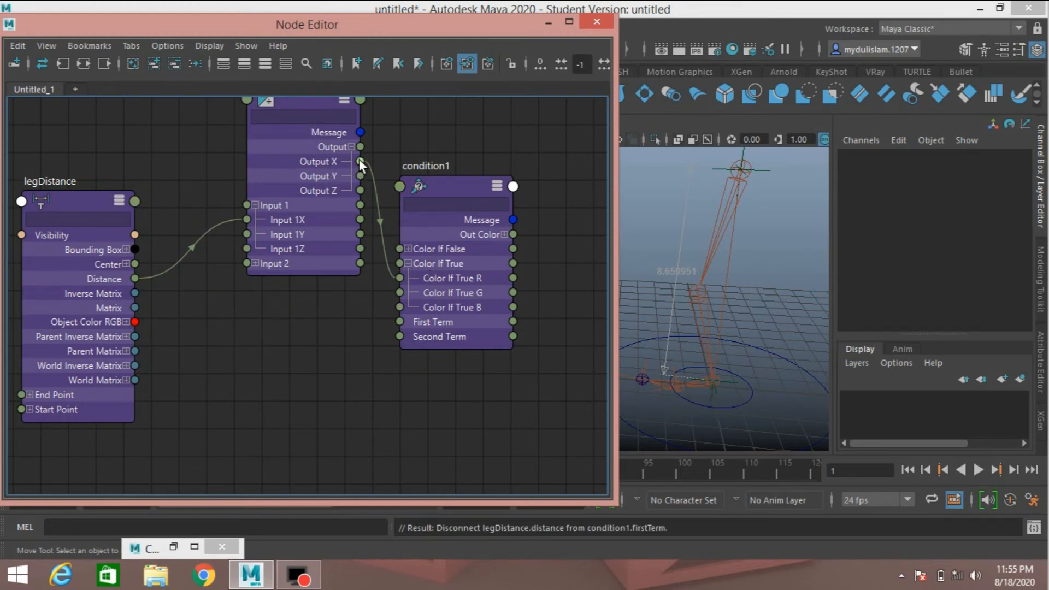
left_click_drag(357, 160, 398, 316)
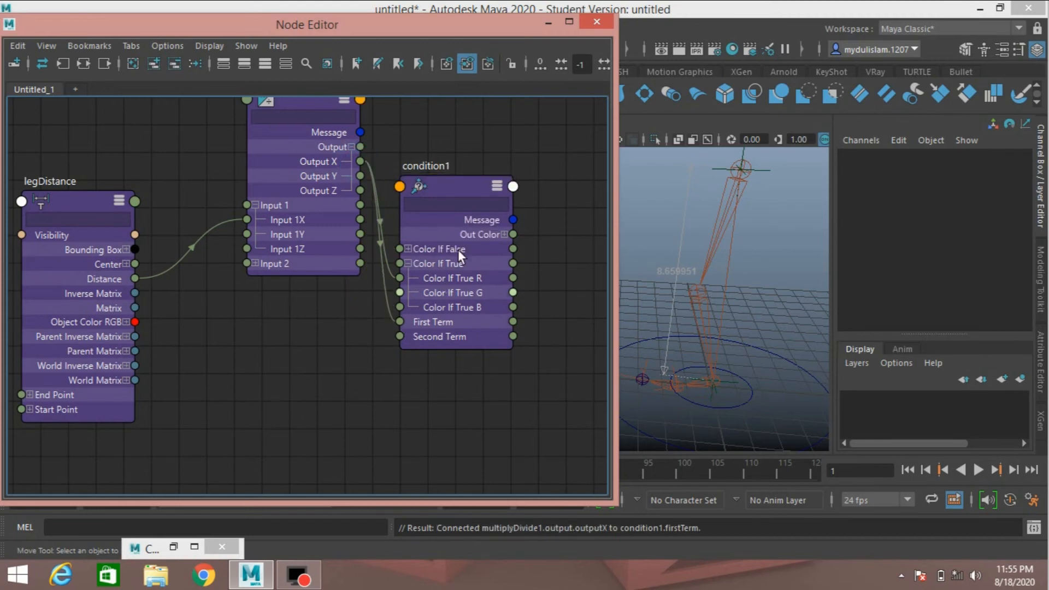
Set condition1's Second Term to 1
left_click(455, 191)
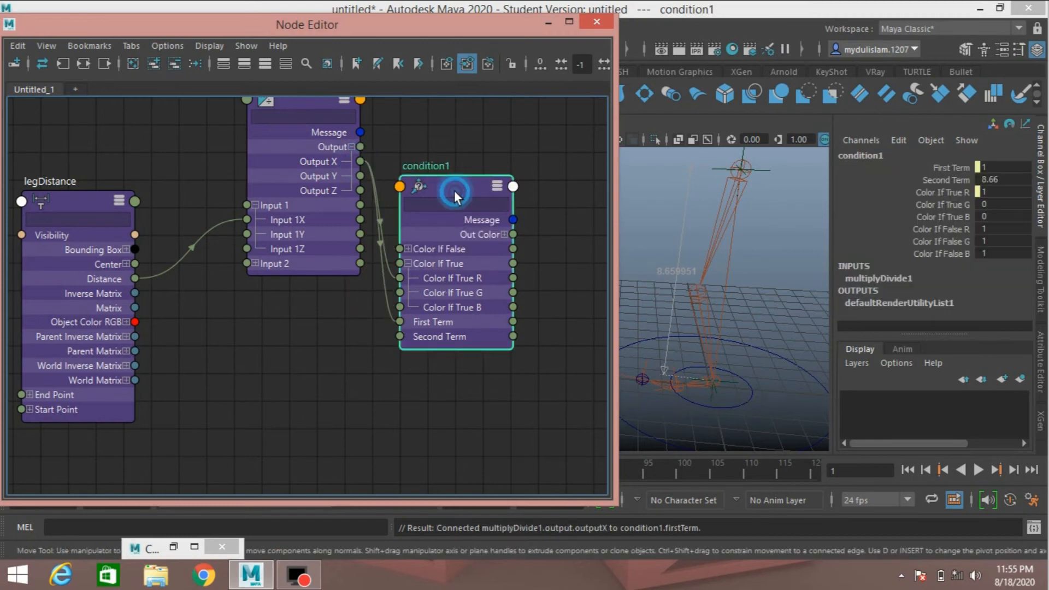
left_click(1041, 369)
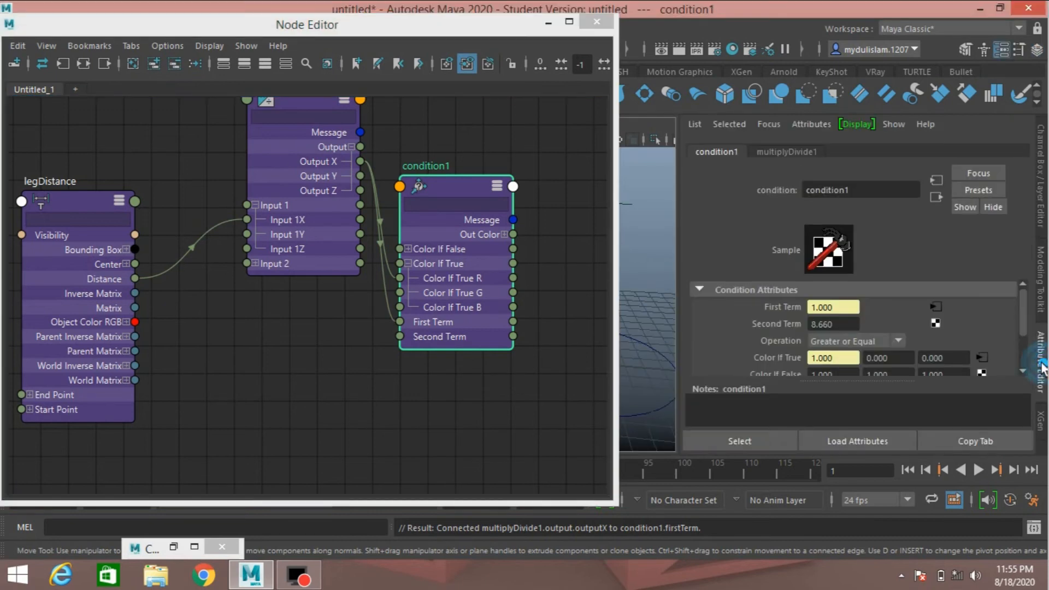
left_click(834, 324)
type("1")
key("Return")
Create a second multiplyDivide node below multiplyDivide1, expand its Output attributes, and expand multiplyDivide1's Input 2
left_click(303, 98)
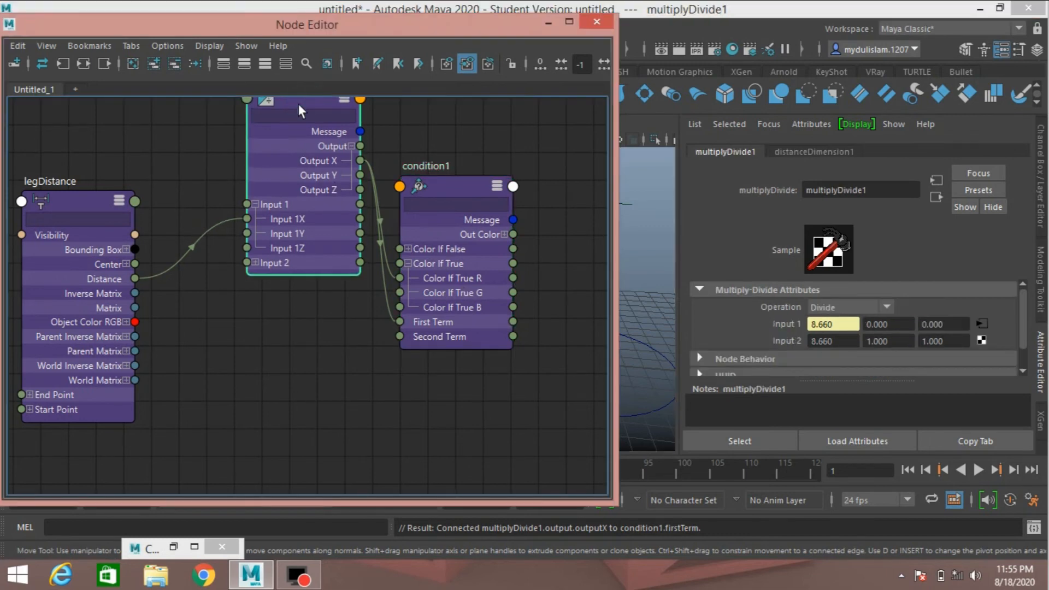
left_click(834, 324)
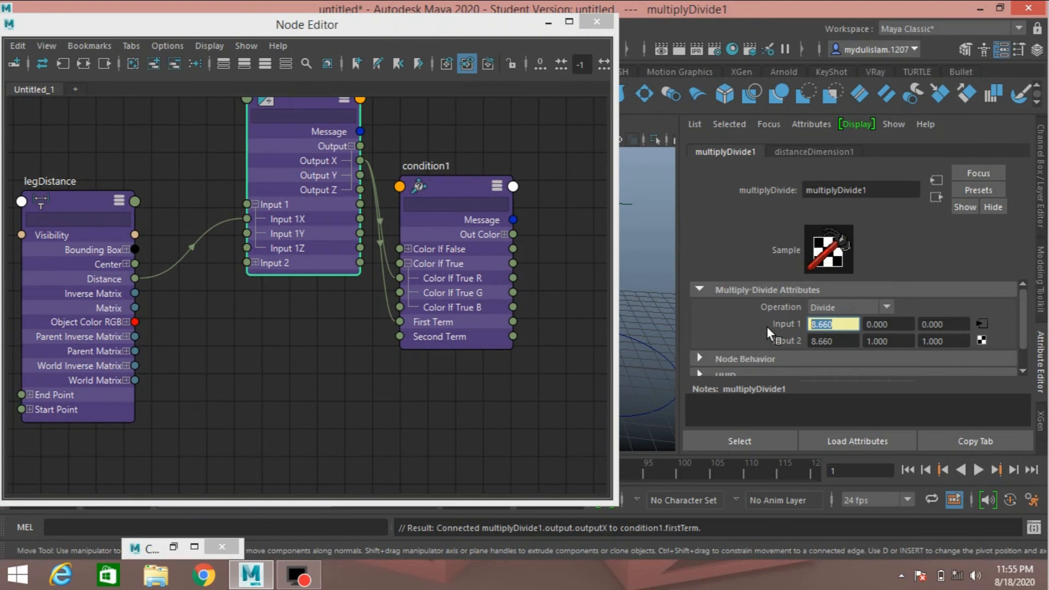
left_click(313, 386)
key("Tab")
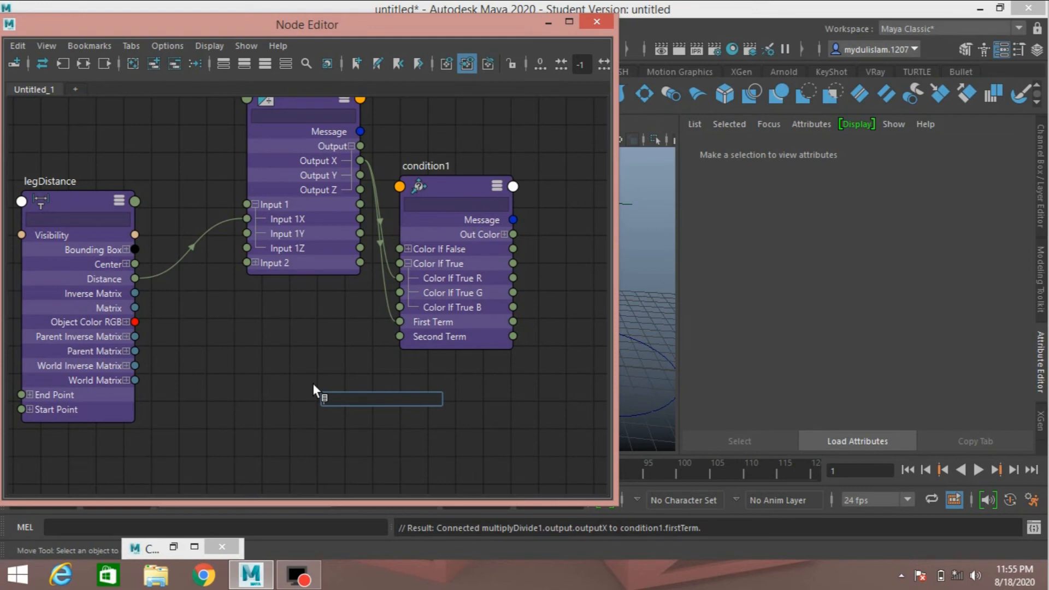
type("mul")
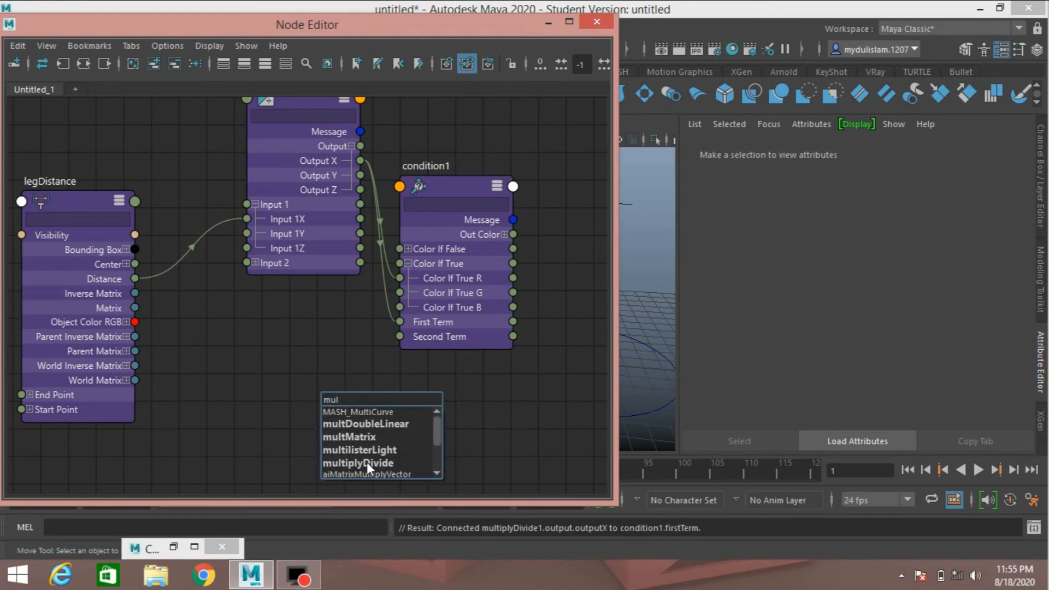
left_click(367, 463)
left_click_drag(365, 408, 326, 368)
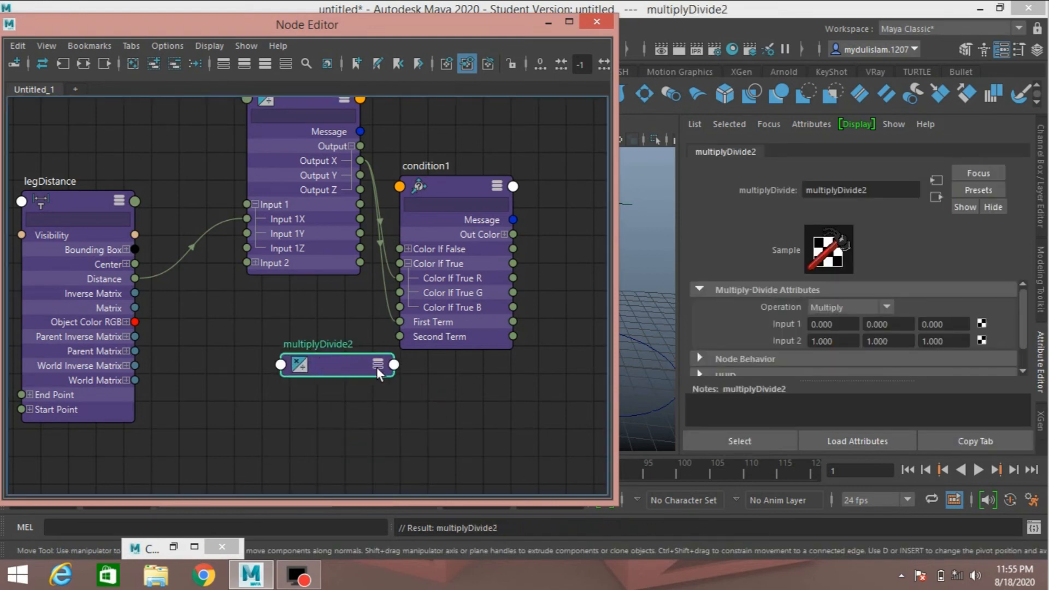
left_click(377, 364)
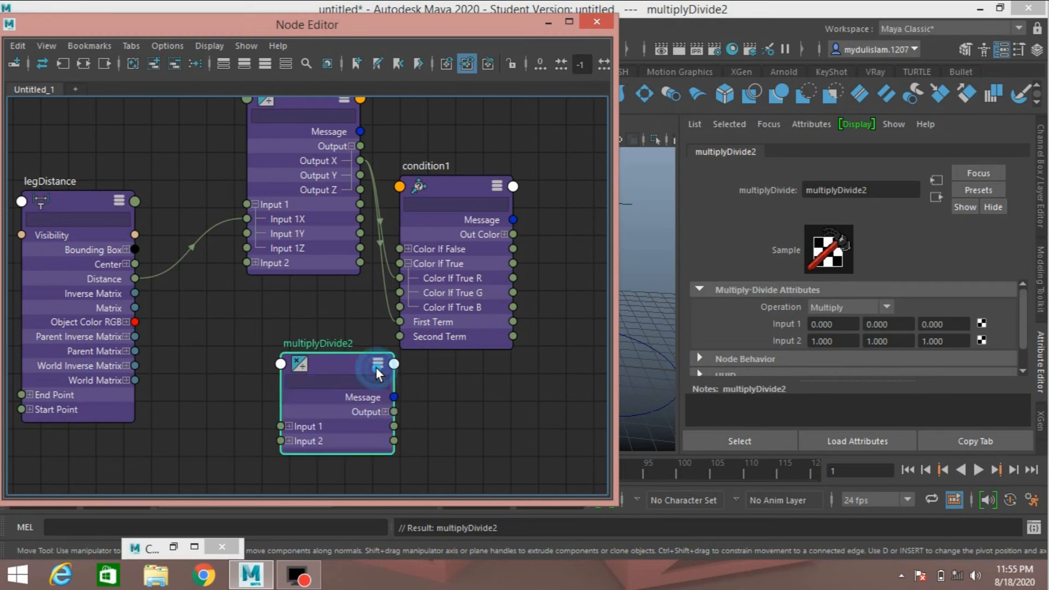
left_click(385, 412)
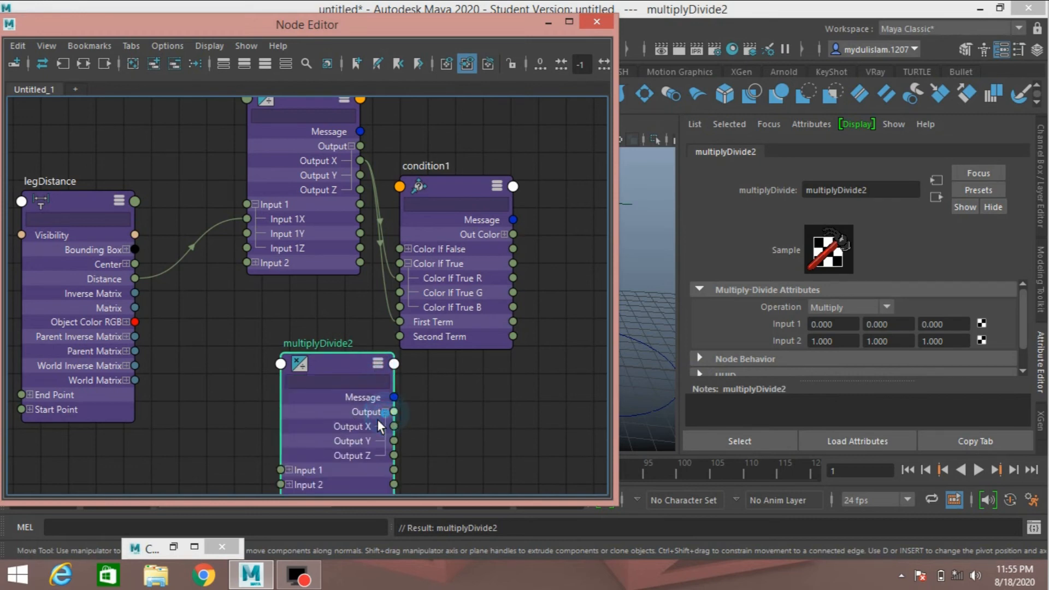
left_click(255, 264)
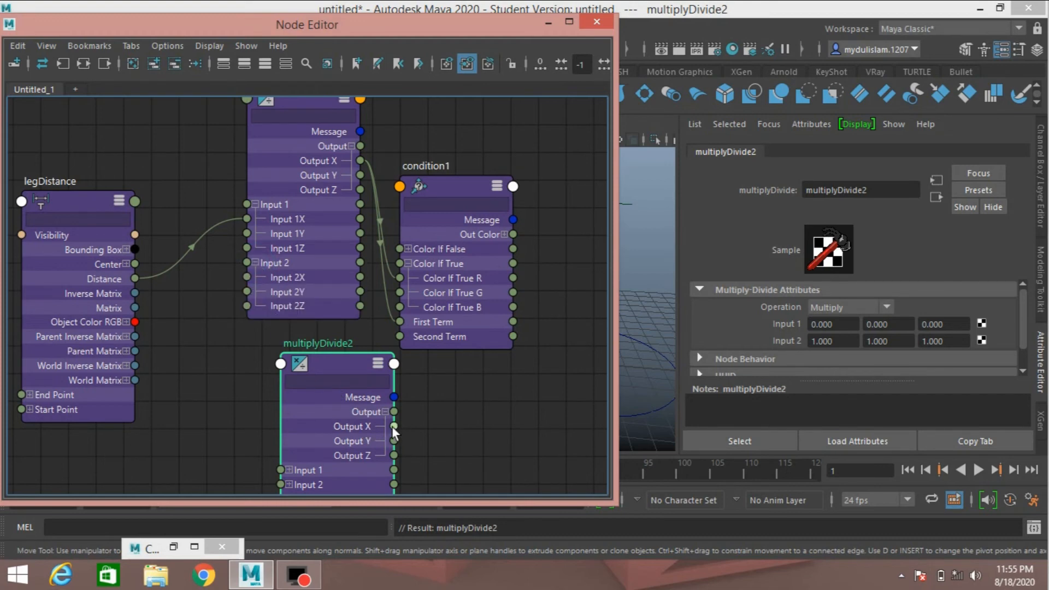
Move multiplyDivide1 slightly down and copy its Input 2X value, 8.66, into multiplyDivide2's Input 1X
left_click(334, 362)
left_click_drag(290, 107, 278, 136)
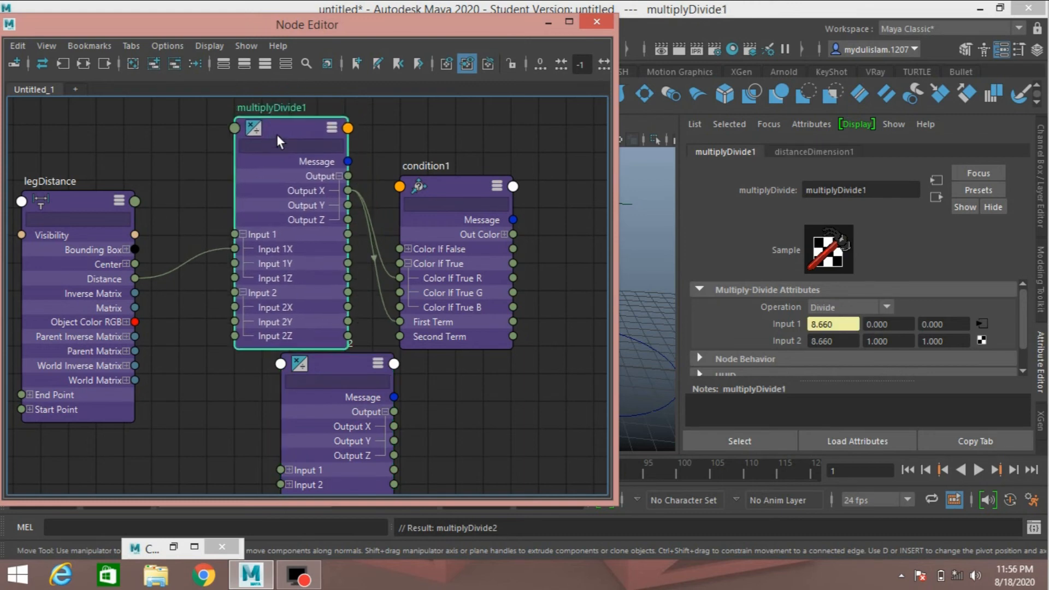
left_click(1040, 174)
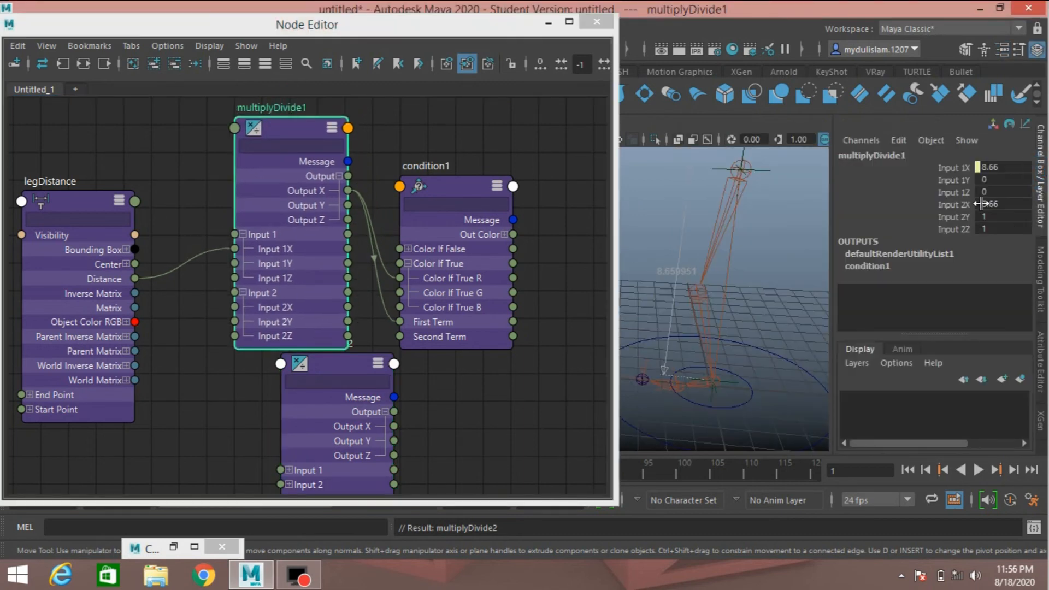
left_click(345, 368)
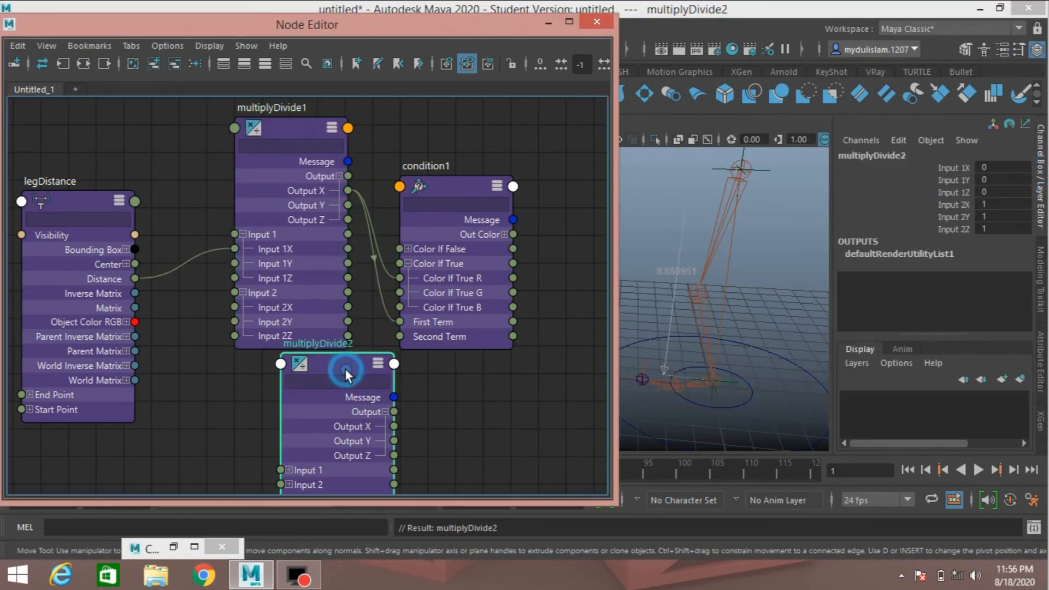
double_click(982, 169)
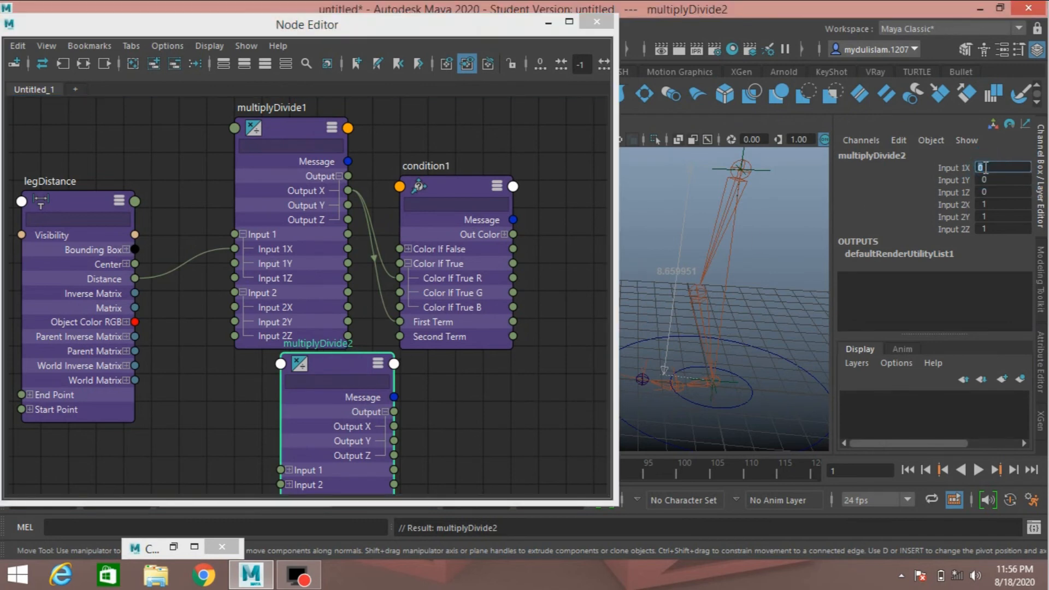
left_click(284, 131)
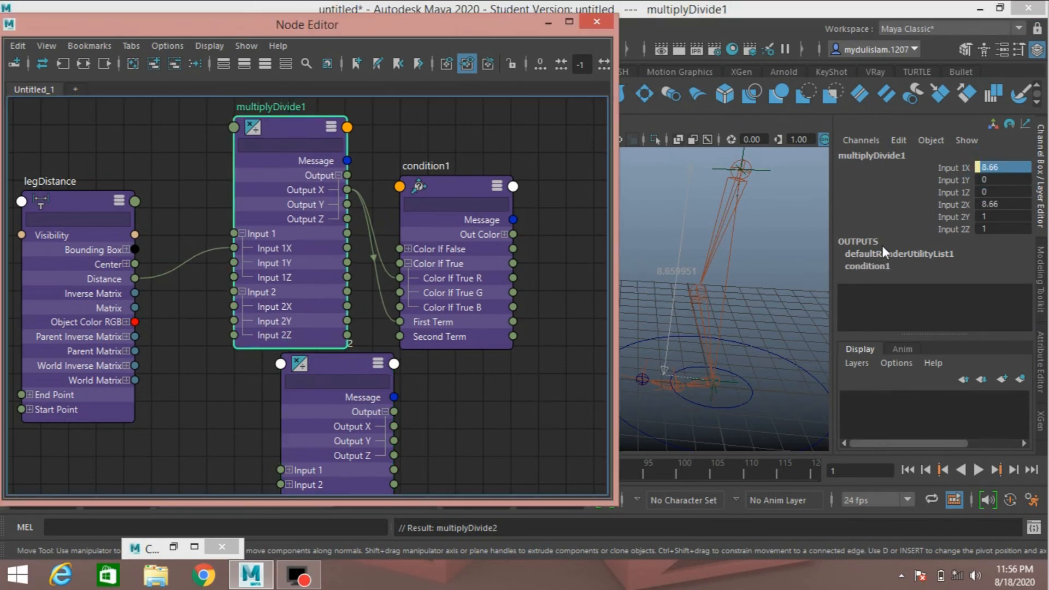
double_click(996, 204)
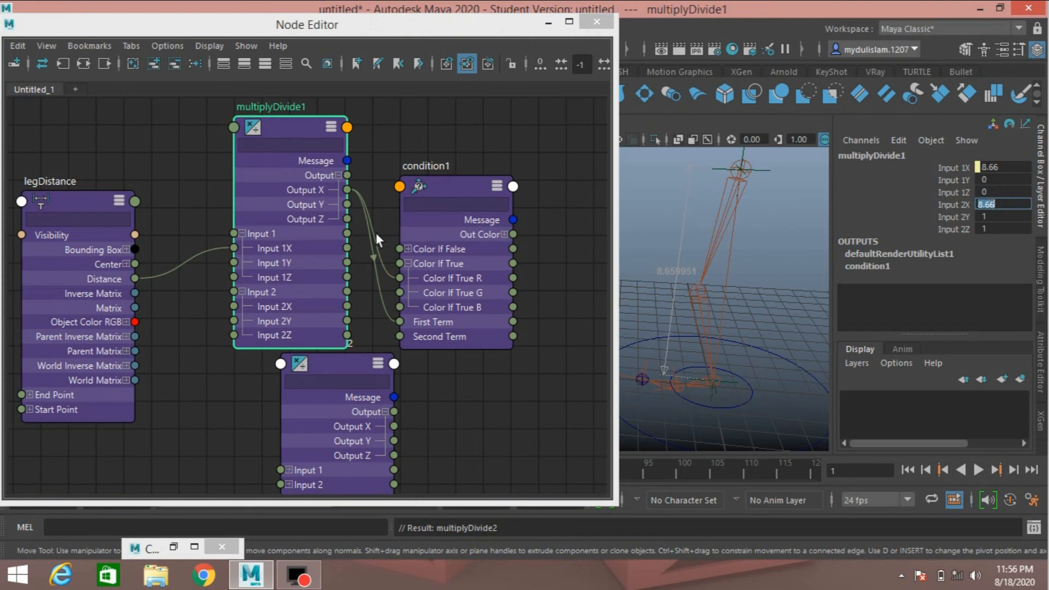
left_click(337, 366)
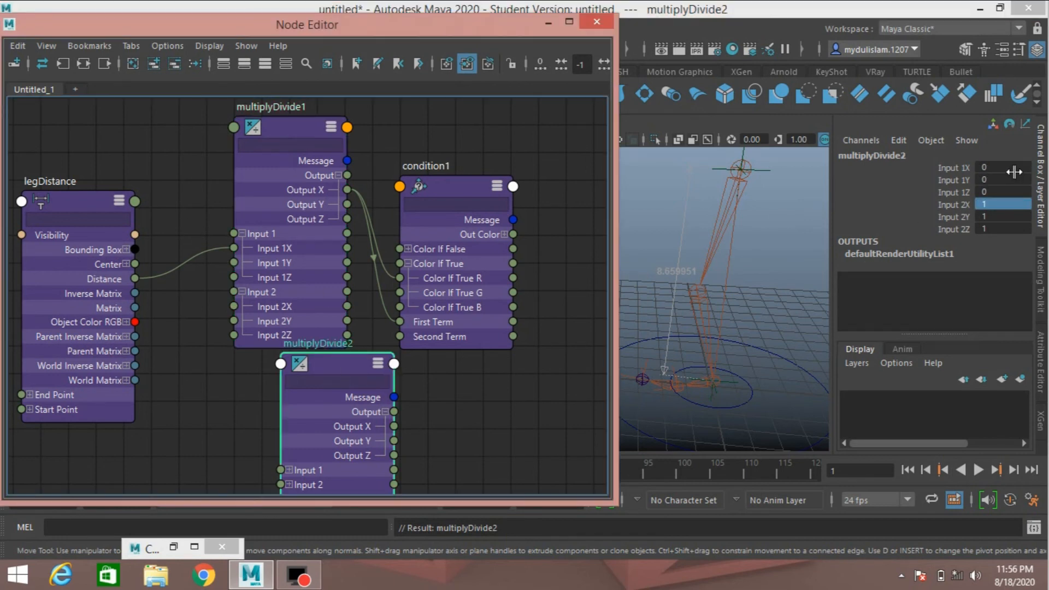
left_click(990, 163)
double_click(990, 163)
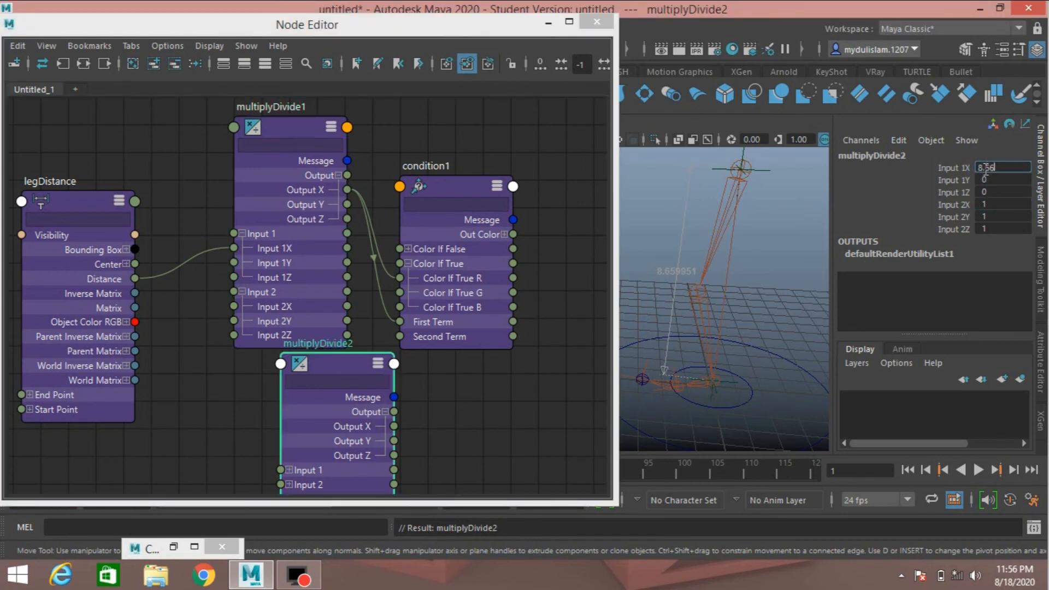
key("Return")
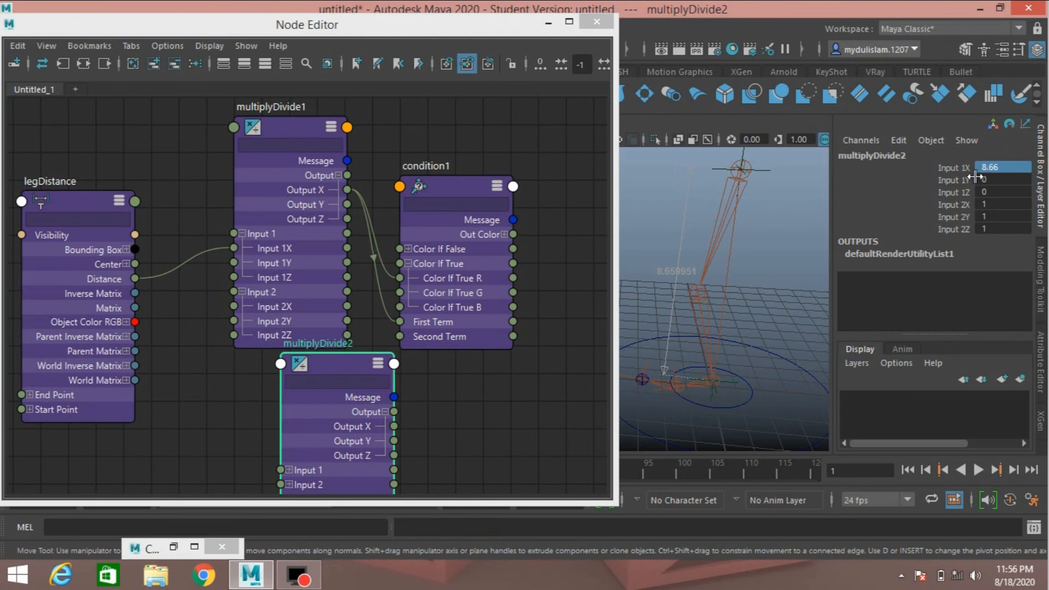
Connect multiplyDivide2's Output X to multiplyDivide1's Input 2X and show multiplyDivide2's full attributes
left_click(336, 363)
left_click_drag(394, 426, 243, 302)
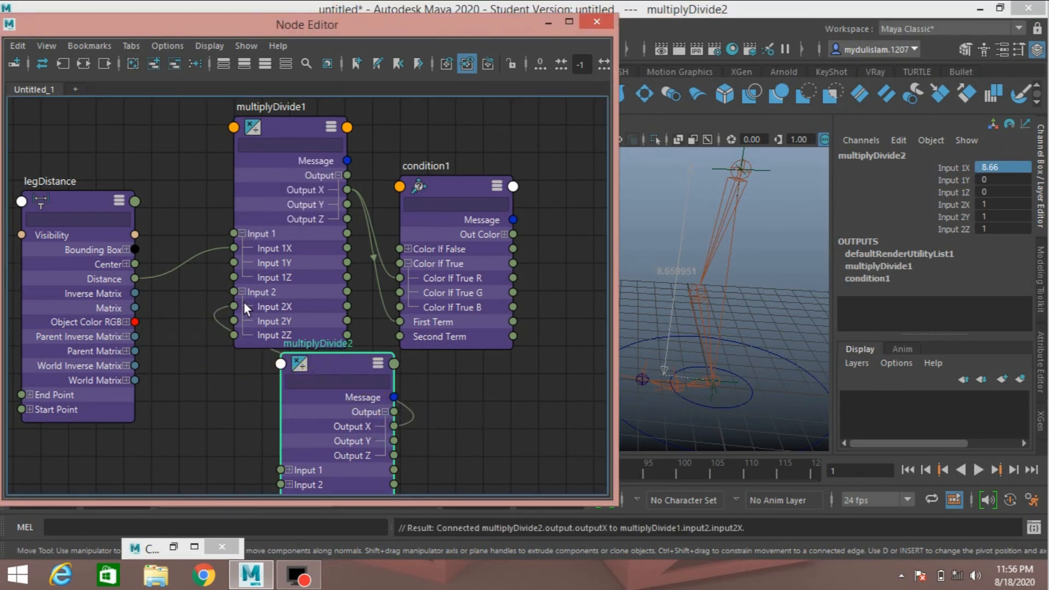
left_click(336, 364)
left_click(1041, 363)
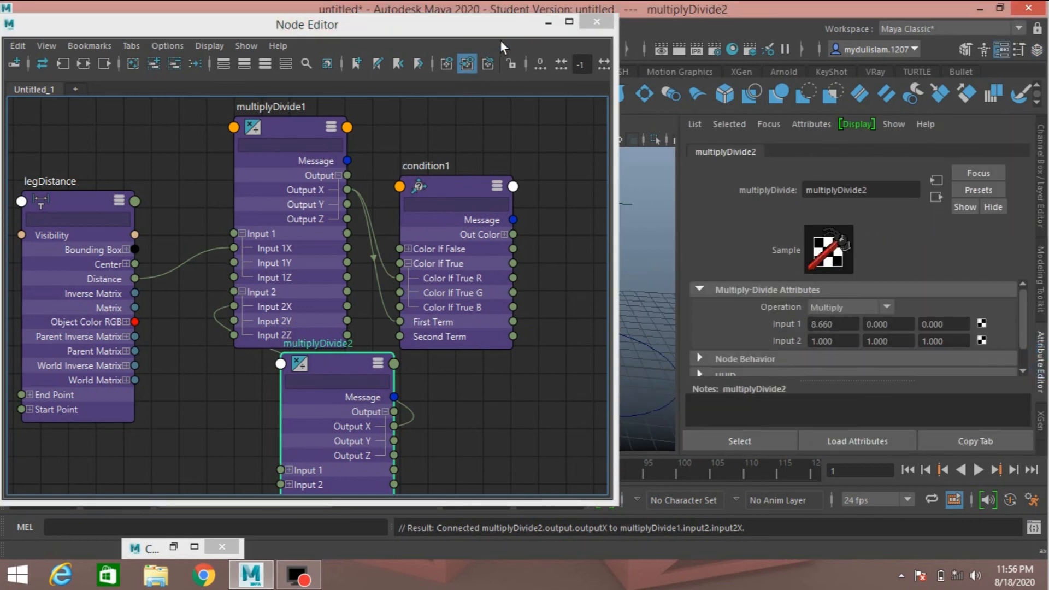
Minimize the Node Editor and load multiplyDivide2 as the source and the scaler curve as the target in the Connection Editor
left_click(547, 24)
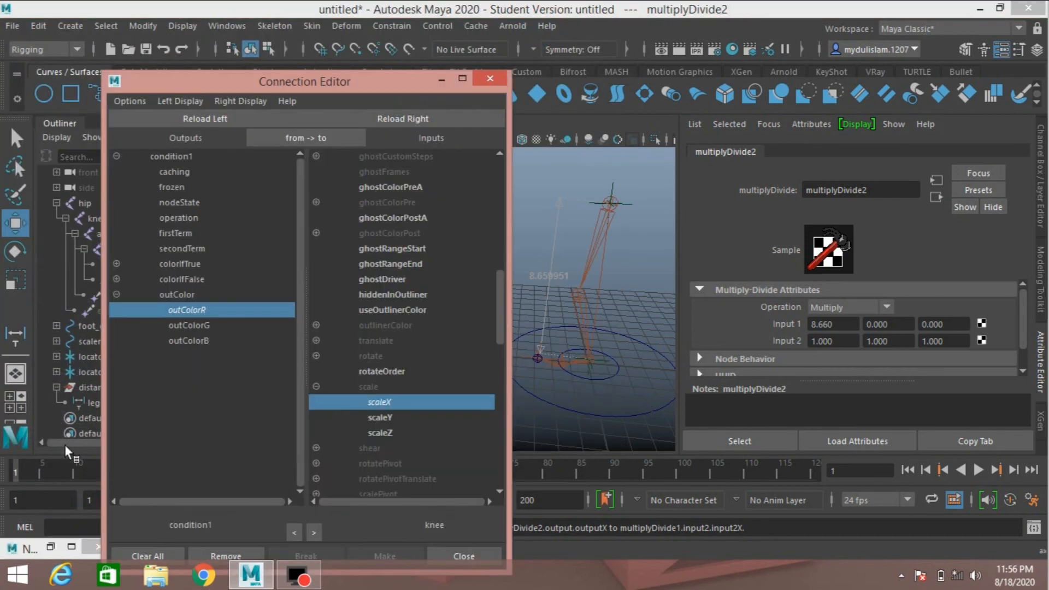
left_click(199, 120)
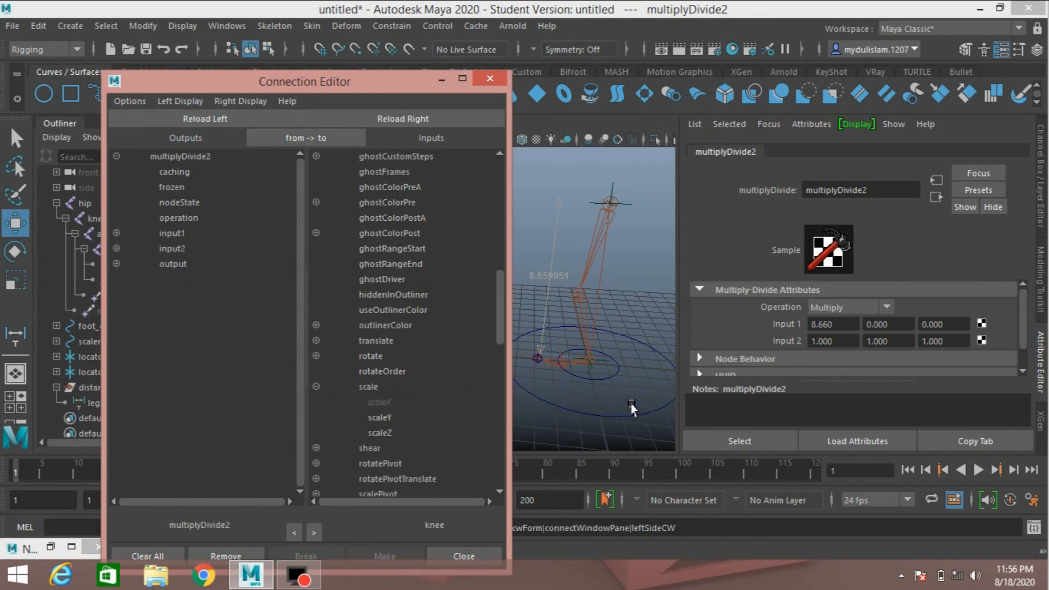
left_click(635, 424)
left_click(628, 438)
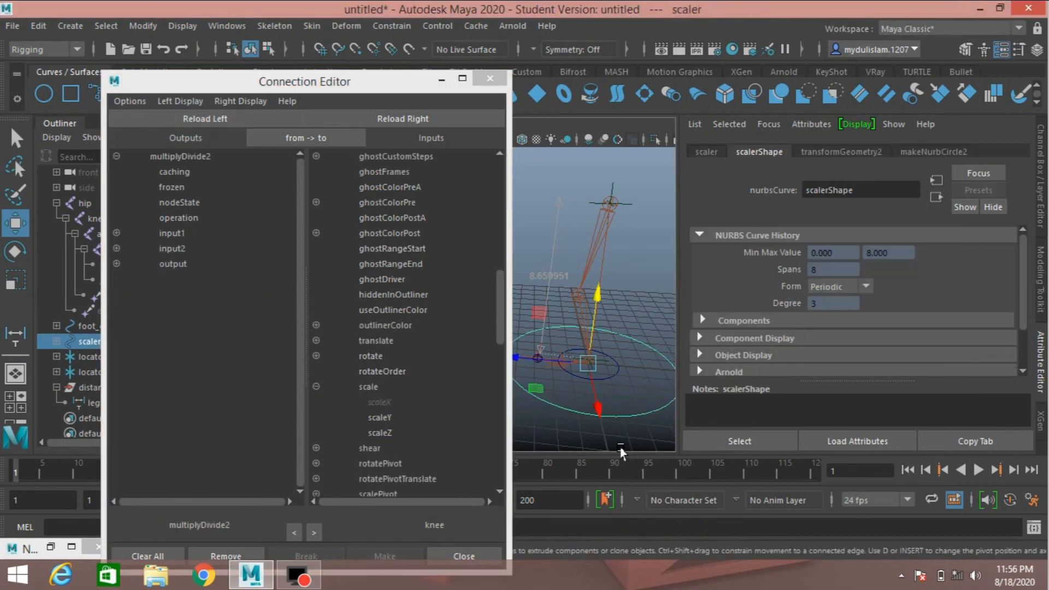
left_click(419, 119)
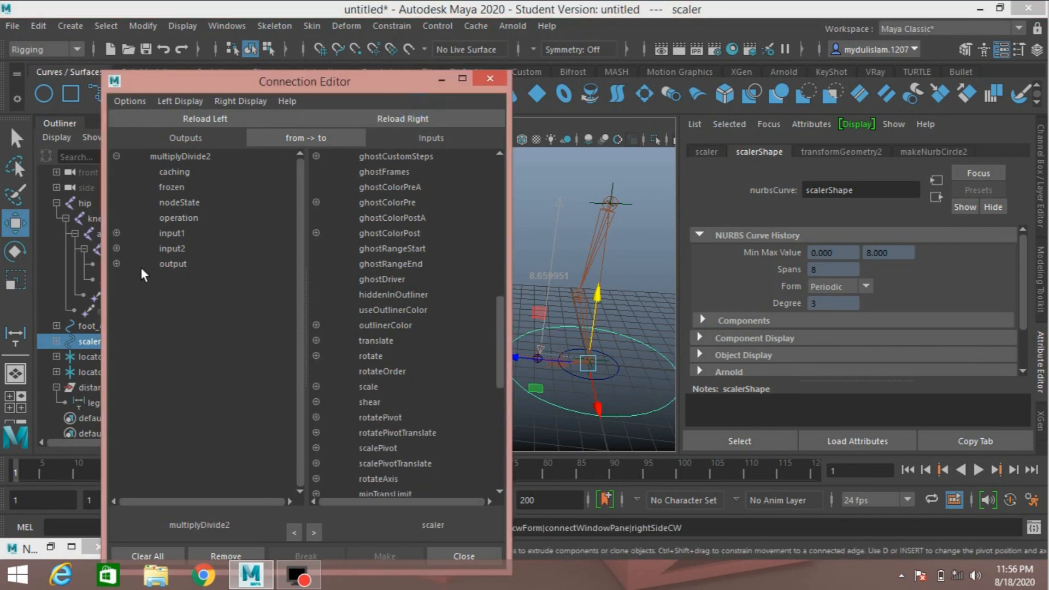
Connect multiplyDivide2's input2X to the scaler curve's scaleX
left_click(116, 249)
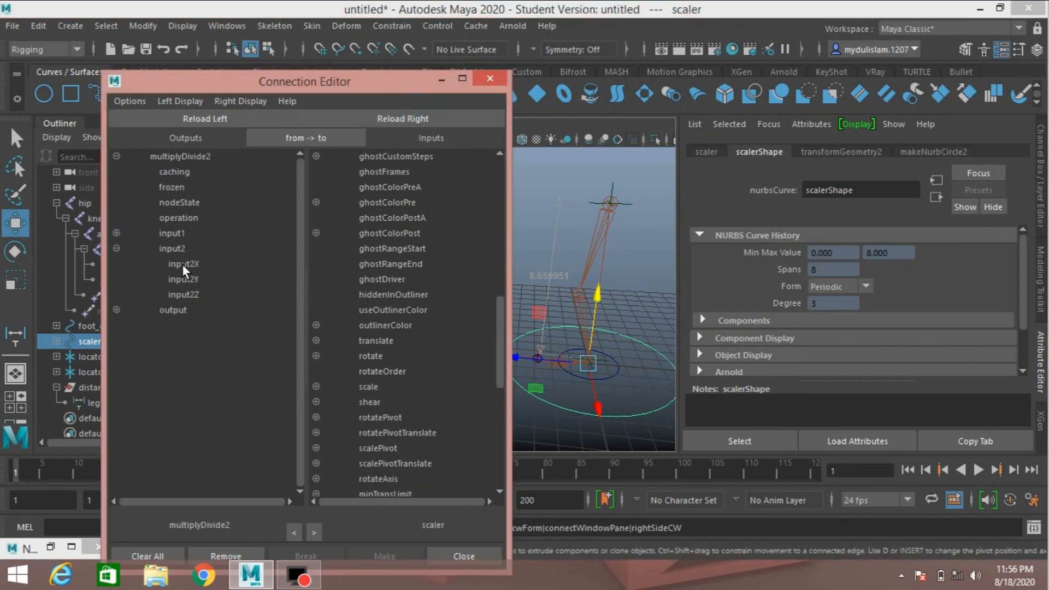
left_click(184, 266)
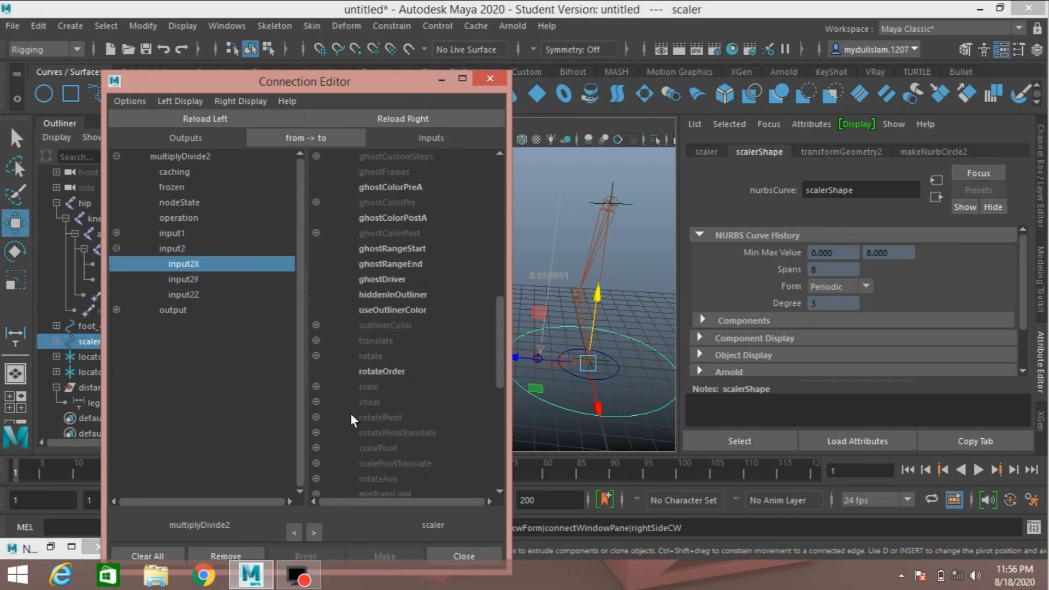
left_click(316, 386)
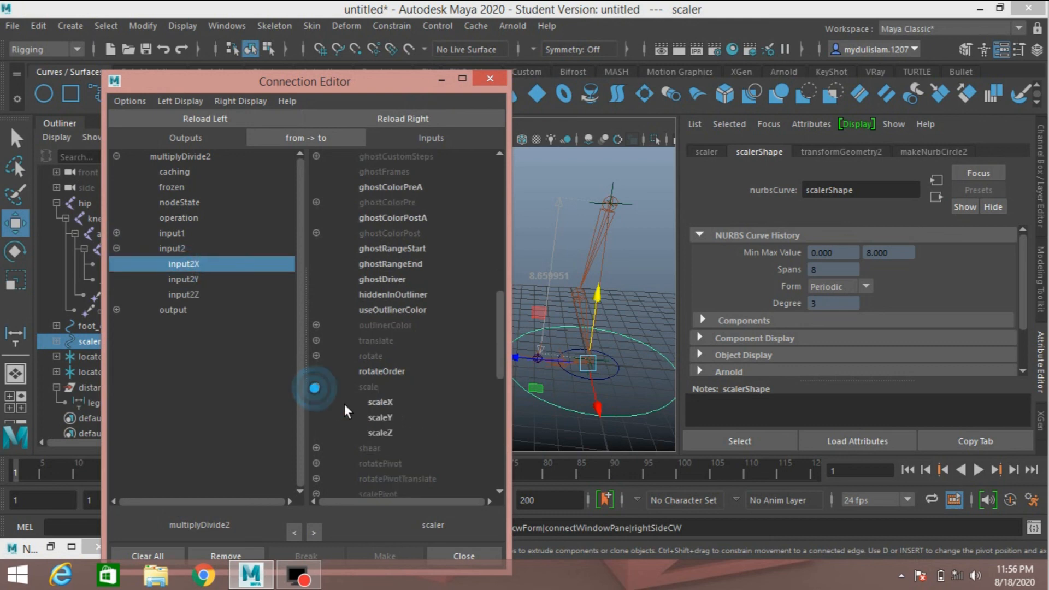
left_click(387, 402)
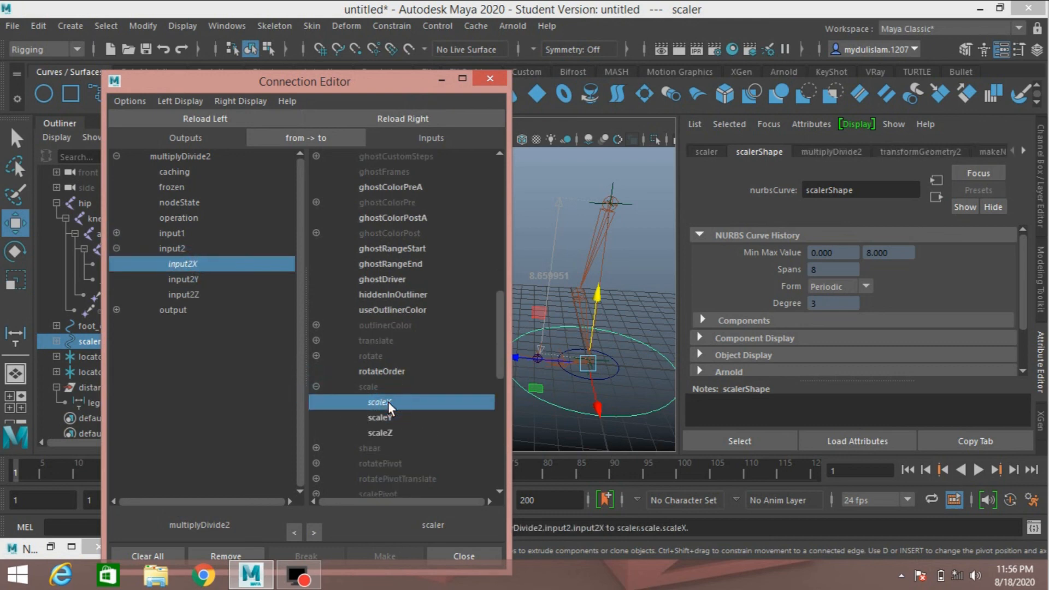
Minimize the Connection Editor, collapse the hip hierarchy, and parent hip, foot_ctrl, locator1 and locator2 under the scaler curve
left_click(441, 78)
left_click(57, 203)
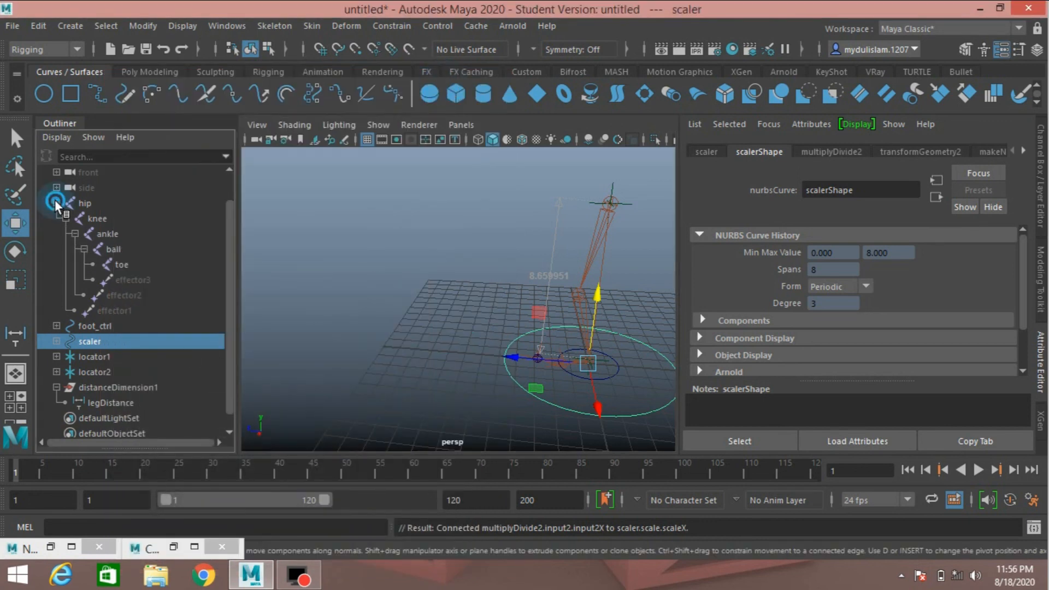
left_click(88, 234)
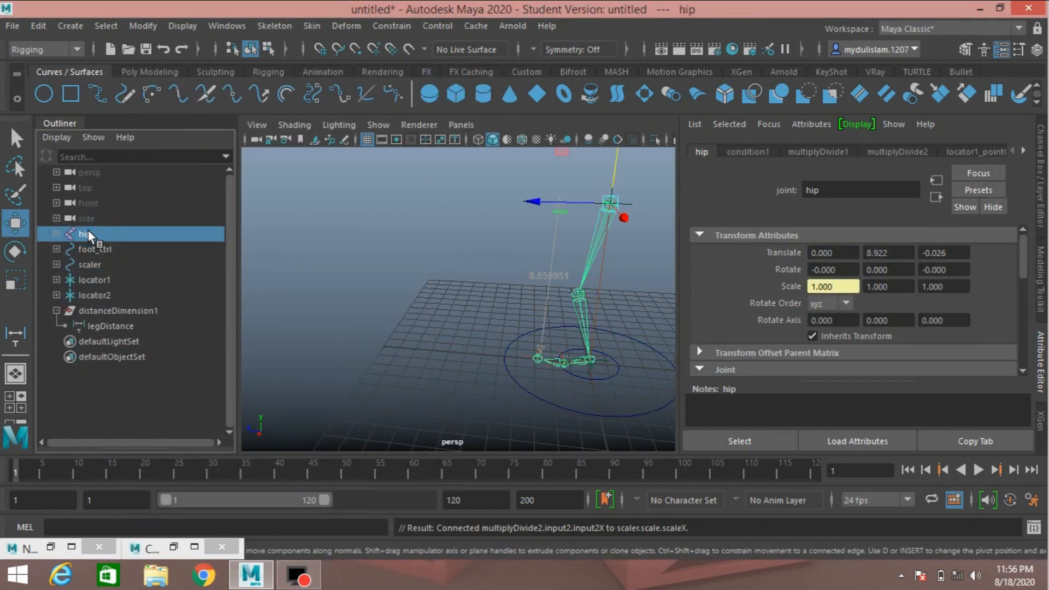
left_click(96, 250, "ctrl")
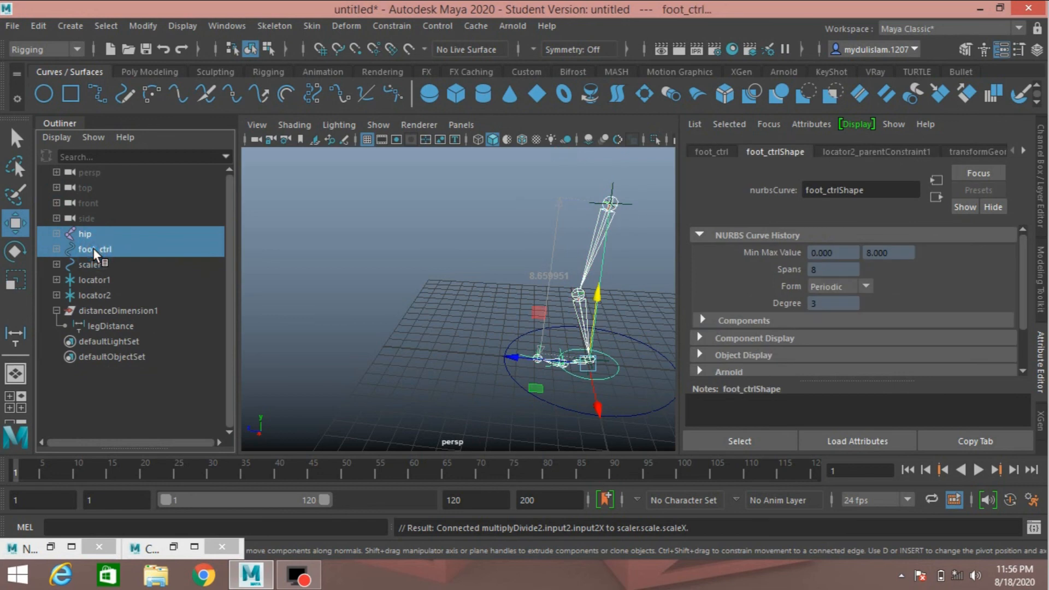
left_click(94, 280, "ctrl")
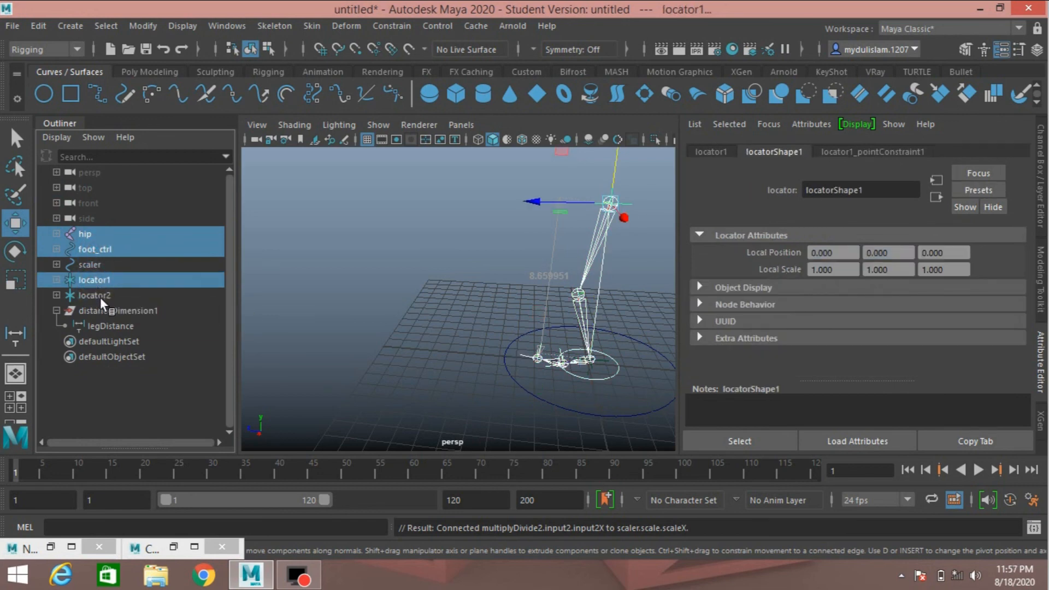
left_click(98, 296, "ctrl")
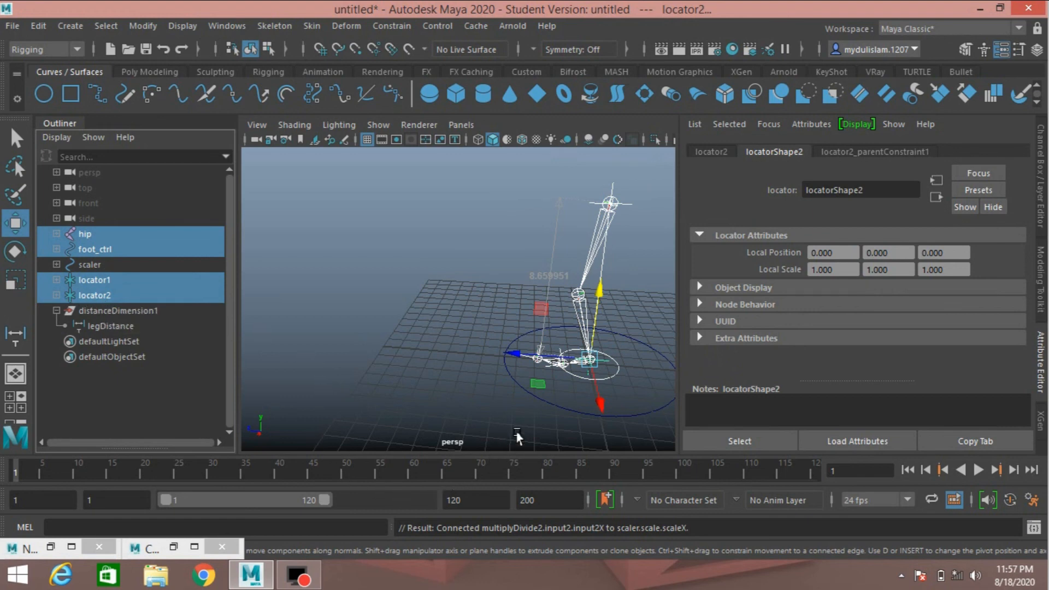
left_click_drag(576, 401, 569, 442, "shift")
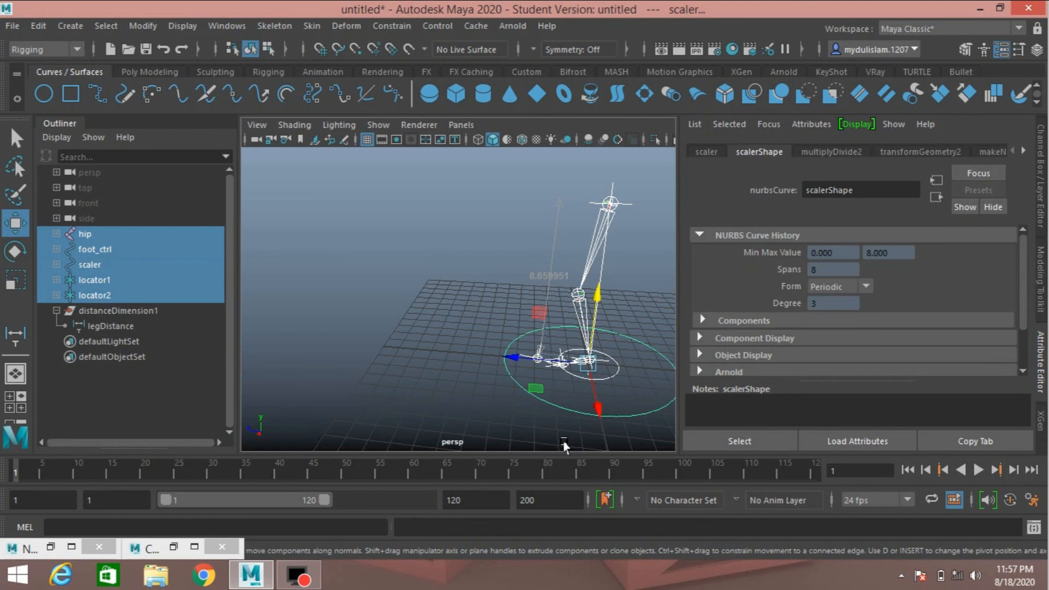
key("p")
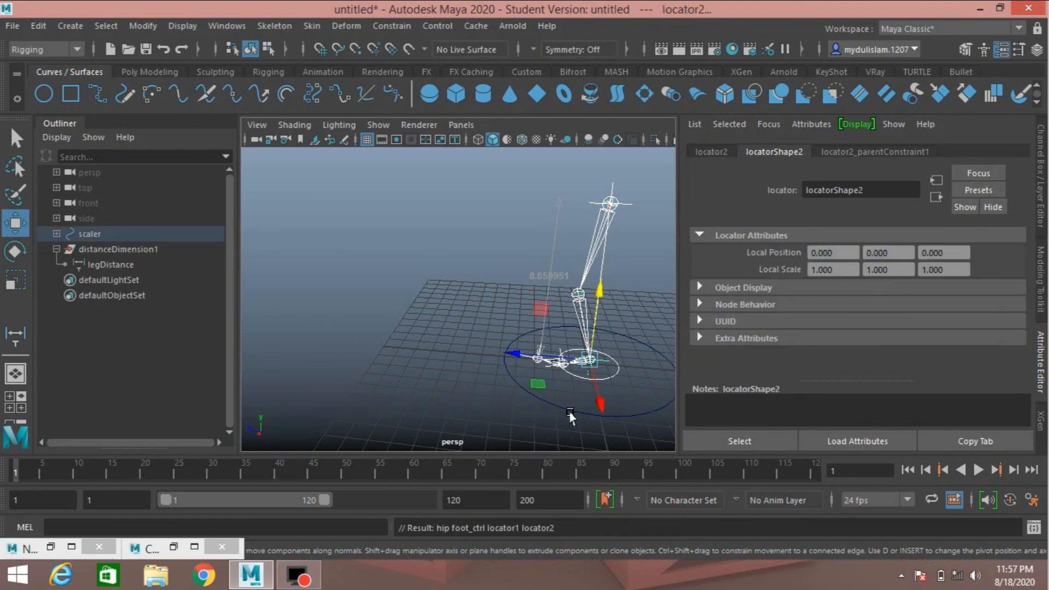
Select the scaler curve and scale it up uniformly to test how the parented leg rig responds
left_click_drag(562, 398, 568, 435)
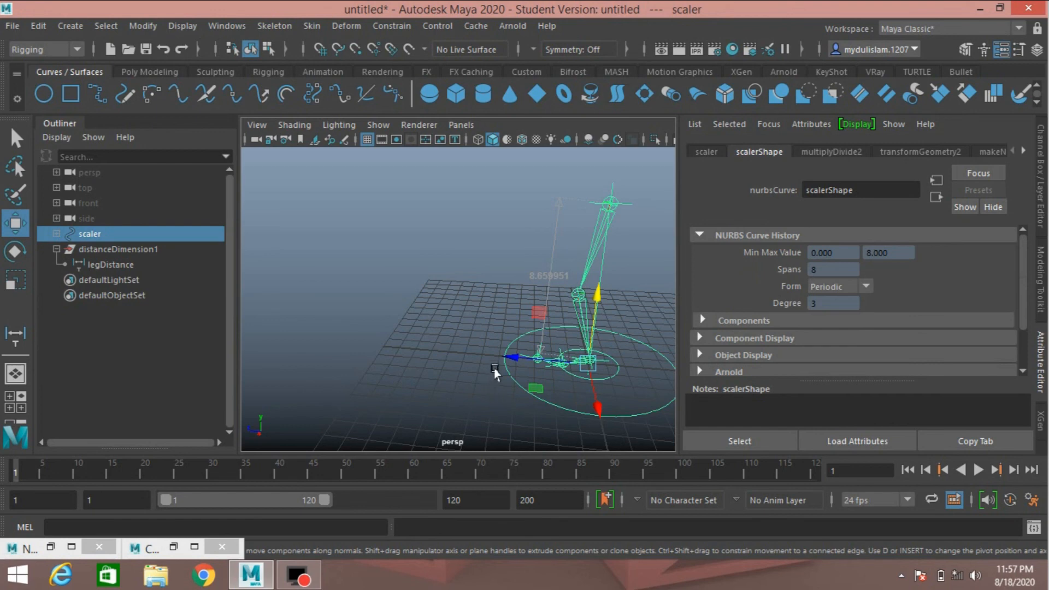
middle_click_drag(500, 346, 343, 334, "alt")
left_click_drag(367, 350, 382, 335, "alt")
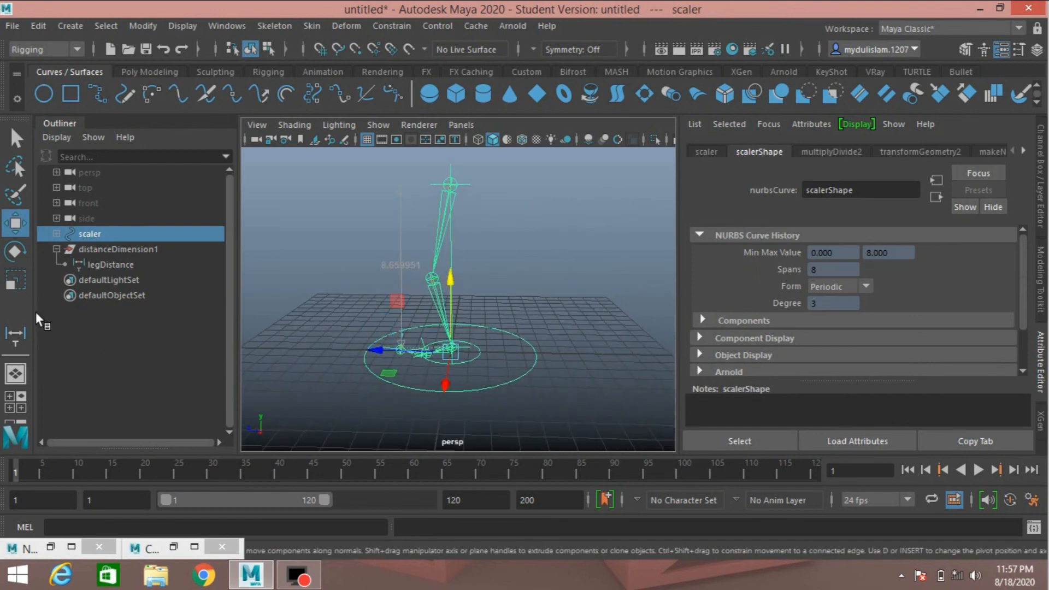
left_click(15, 280)
left_click_drag(449, 350, 459, 416)
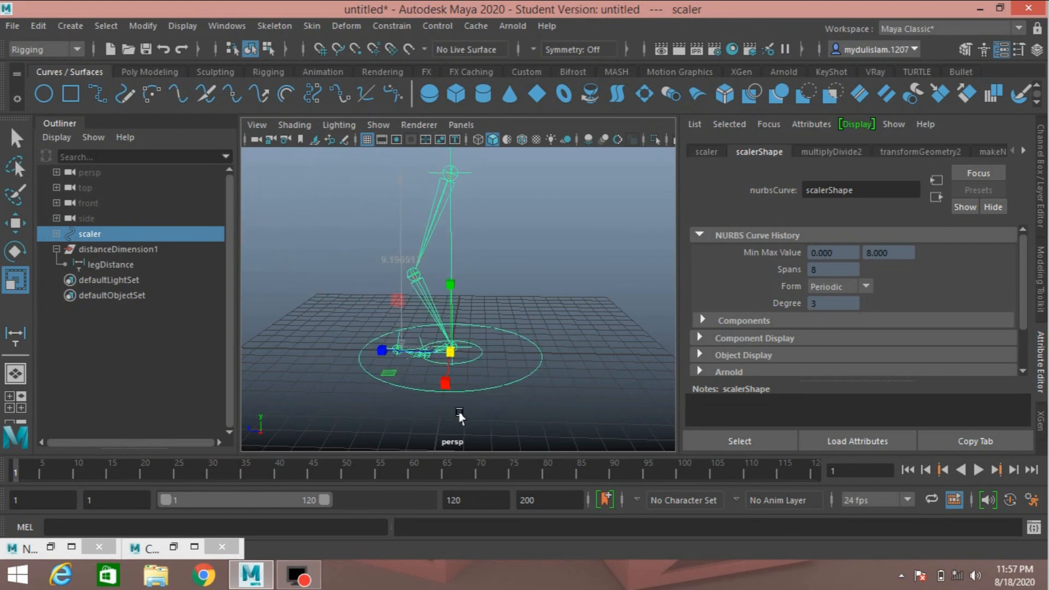
middle_click_drag(503, 318, 511, 344, "alt")
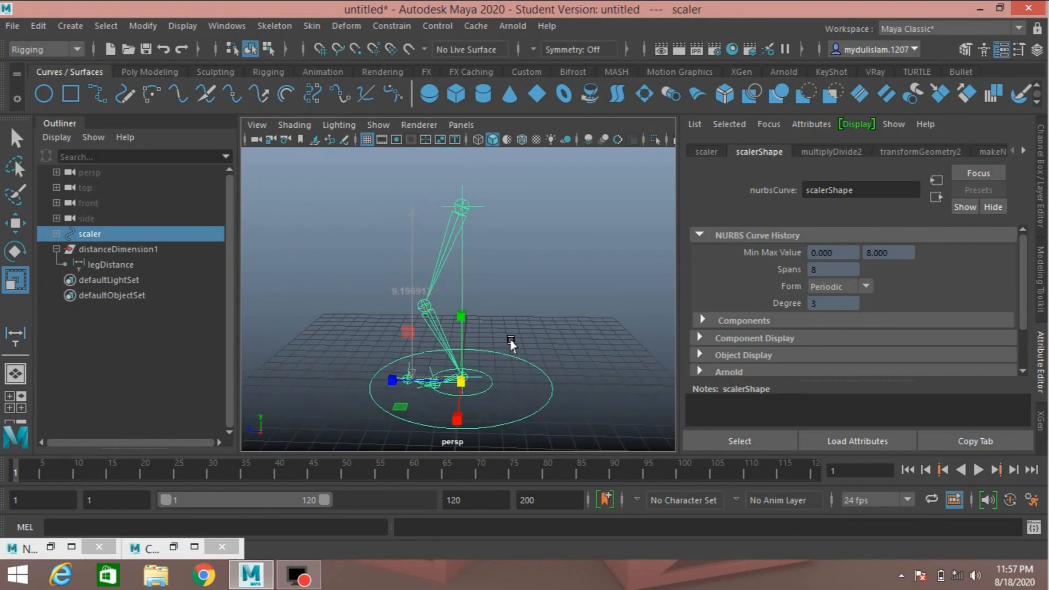
mouse_move(511, 340)
left_mouse_down("alt")
mouse_move(516, 330)
mouse_move(514, 339)
left_mouse_up("alt")
middle_click_drag(515, 339, 515, 332, "alt")
left_click_drag(515, 327, 481, 349, "alt")
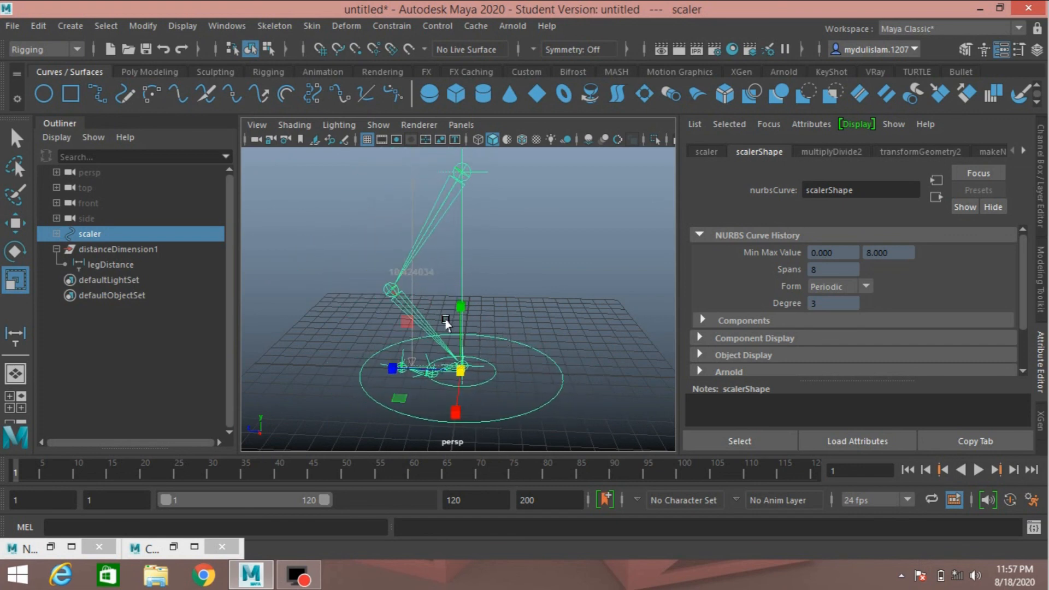